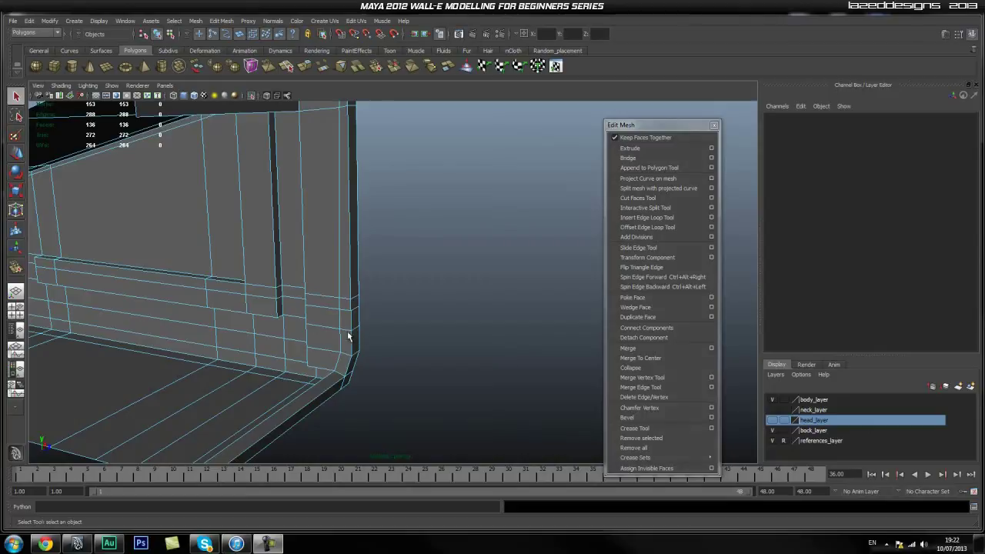
# - Lower the long inner edge of the floor's raised side strip to the level of the rim's corner vertex
pyautogui.moveTo(288, 320)
pyautogui.keyDown('alt'); pyautogui.mouseDown()
pyautogui.moveTo(347, 297)
pyautogui.moveTo(336, 330)
pyautogui.moveTo(317, 341)
pyautogui.moveTo(300, 332)
pyautogui.moveTo(347, 312)
pyautogui.moveTo(369, 339)
pyautogui.moveTo(305, 330)
pyautogui.moveTo(284, 302)
pyautogui.mouseUp(); pyautogui.keyUp('alt')
pyautogui.keyDown('alt'); pyautogui.moveTo(285, 302); pyautogui.dragTo(262, 280, button='middle'); pyautogui.keyUp('alt')
pyautogui.keyDown('alt'); pyautogui.moveTo(261, 280); pyautogui.dragTo(400, 313); pyautogui.keyUp('alt')
pyautogui.keyDown('alt'); pyautogui.moveTo(400, 313); pyautogui.dragTo(404, 297, button='middle'); pyautogui.keyUp('alt')
pyautogui.keyDown('alt'); pyautogui.moveTo(403, 297); pyautogui.dragTo(367, 320); pyautogui.keyUp('alt')
pyautogui.keyDown('alt'); pyautogui.moveTo(371, 287); pyautogui.dragTo(365, 299, button='middle'); pyautogui.keyUp('alt')
pyautogui.keyDown('alt'); pyautogui.moveTo(365, 300); pyautogui.dragTo(355, 301); pyautogui.keyUp('alt')
pyautogui.moveTo(369, 298); pyautogui.dragTo(372, 283, button='right')
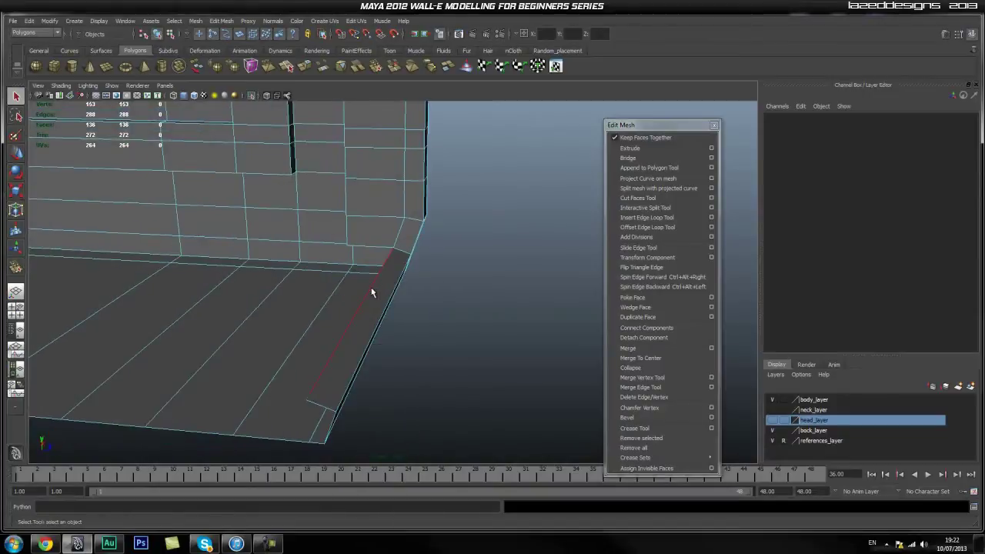
pyautogui.click(371, 289)
pyautogui.click(443, 324)
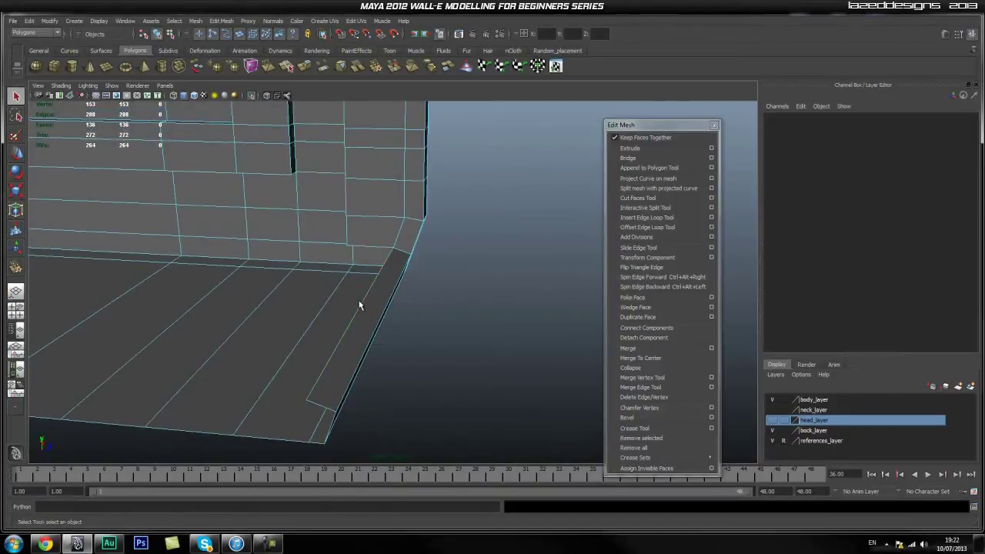
pyautogui.click(359, 305)
pyautogui.press('w')
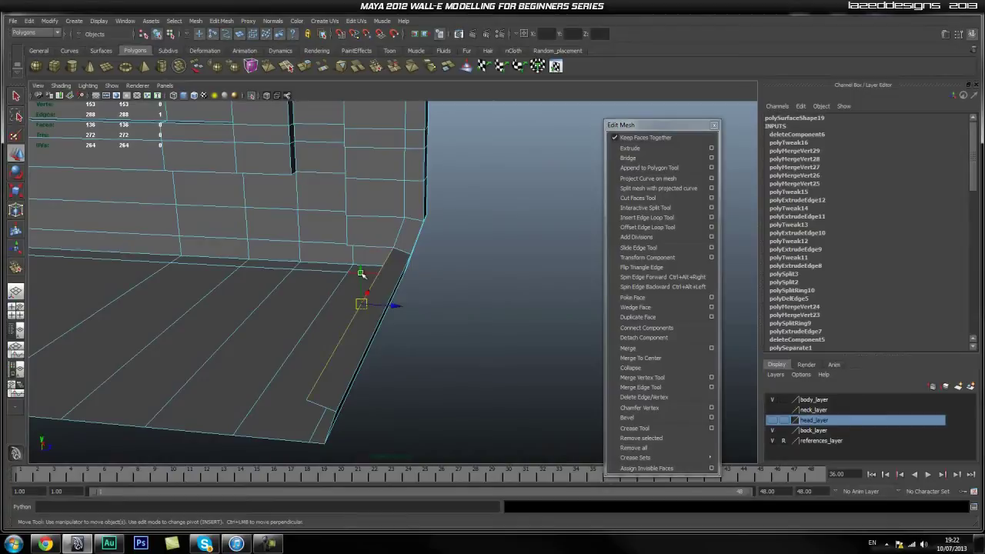
pyautogui.moveTo(361, 273); pyautogui.dragTo(362, 281)
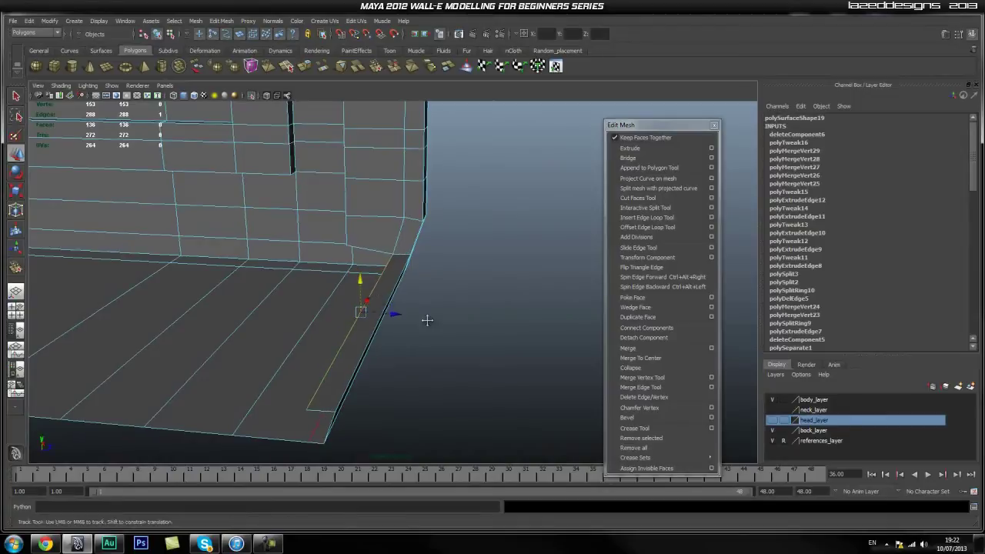
pyautogui.keyDown('alt'); pyautogui.moveTo(430, 333); pyautogui.dragTo(400, 327); pyautogui.keyUp('alt')
pyautogui.keyDown('alt'); pyautogui.moveTo(325, 303); pyautogui.dragTo(327, 312); pyautogui.keyUp('alt')
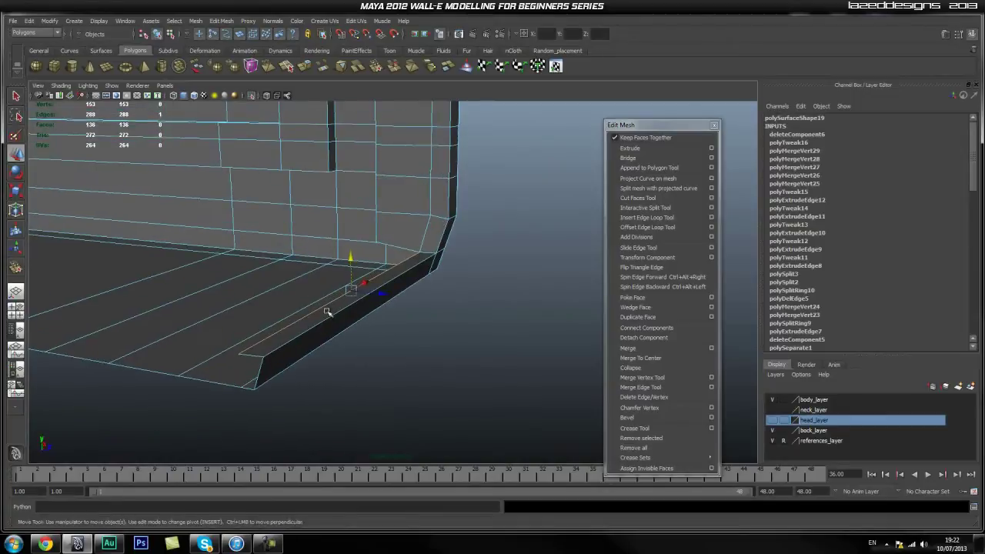
pyautogui.click(350, 260)
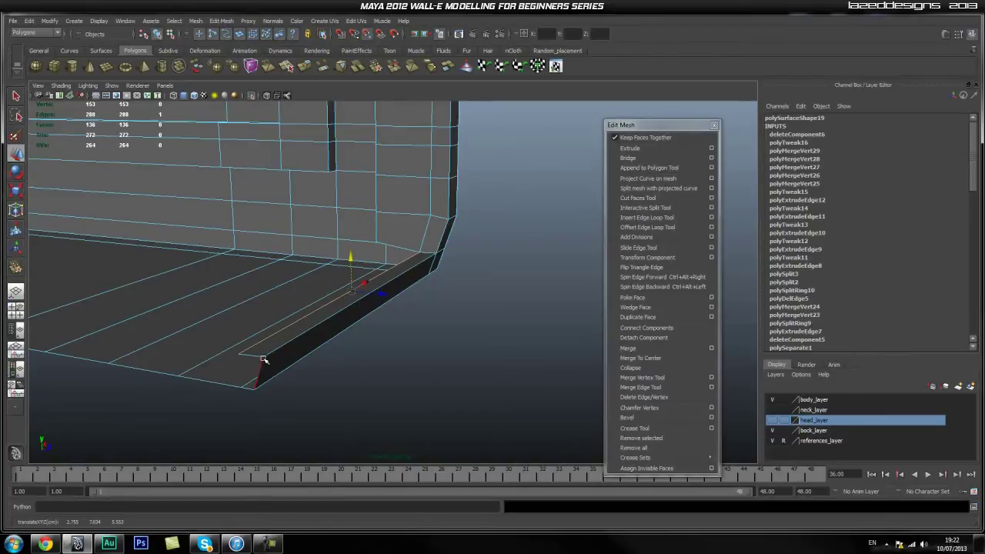
pyautogui.click(434, 357)
# - Move the wall panel's lower corner vertex vertically to line up with the neighbouring vertex at the rim corner
pyautogui.keyDown('alt'); pyautogui.moveTo(370, 302); pyautogui.dragTo(390, 331); pyautogui.keyUp('alt')
pyautogui.keyDown('alt'); pyautogui.moveTo(390, 332); pyautogui.dragTo(446, 363, button='right'); pyautogui.keyUp('alt')
pyautogui.keyDown('alt'); pyautogui.moveTo(444, 363); pyautogui.dragTo(134, 362); pyautogui.keyUp('alt')
pyautogui.rightClick(142, 358)
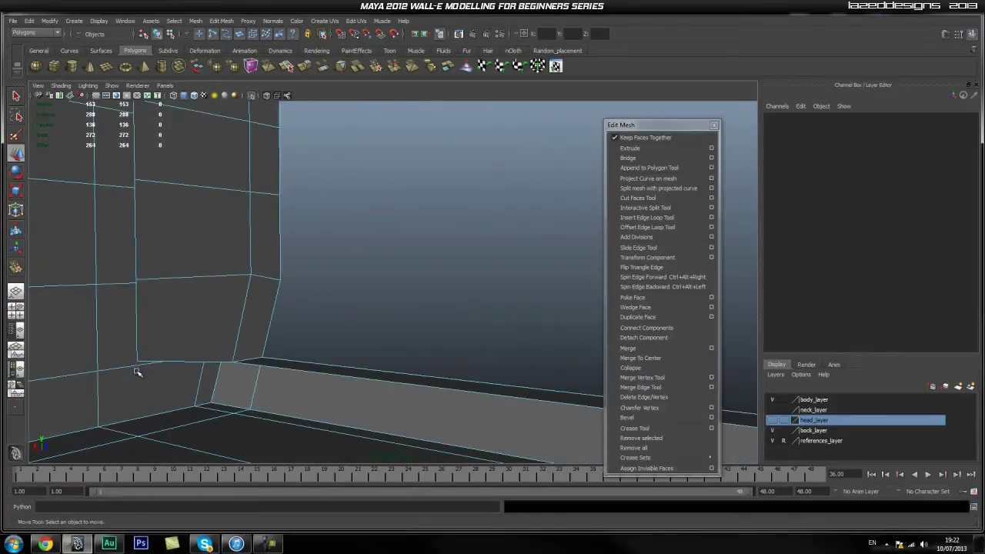
pyautogui.click(138, 361)
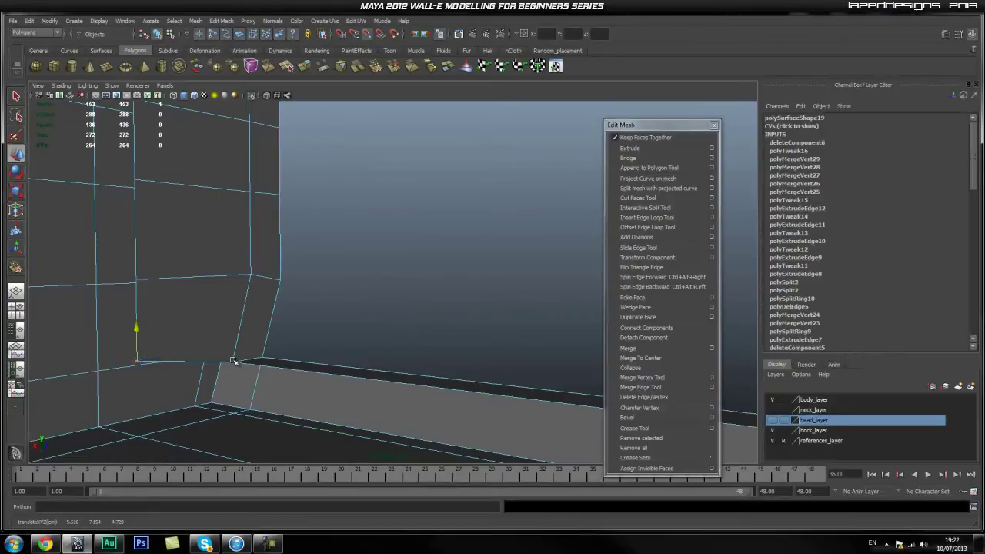
# - Extrude the long inner edge of the side rim with an offset of 0
pyautogui.keyDown('alt'); pyautogui.moveTo(379, 348); pyautogui.dragTo(312, 352); pyautogui.keyUp('alt')
pyautogui.keyDown('alt'); pyautogui.moveTo(312, 352); pyautogui.dragTo(387, 274, button='right'); pyautogui.keyUp('alt')
pyautogui.keyDown('alt'); pyautogui.moveTo(387, 274); pyautogui.dragTo(345, 365, button='middle'); pyautogui.keyUp('alt')
pyautogui.keyDown('alt'); pyautogui.moveTo(382, 360); pyautogui.dragTo(358, 361); pyautogui.keyUp('alt')
pyautogui.scroll(-3, 358, 357)
pyautogui.rightClick(358, 361)
pyautogui.click(358, 337)
pyautogui.click(376, 360)
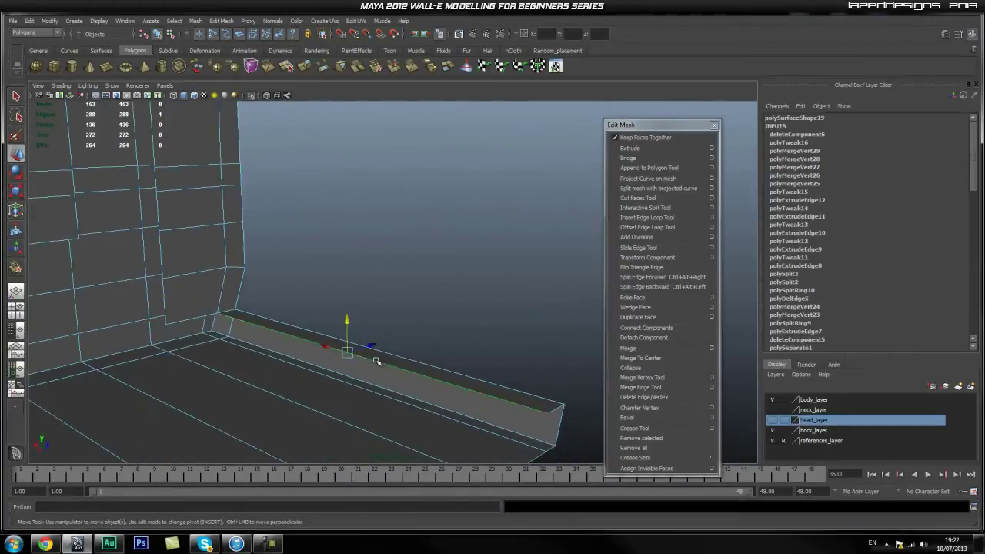
pyautogui.click(627, 148)
pyautogui.scroll(3, 461, 297)
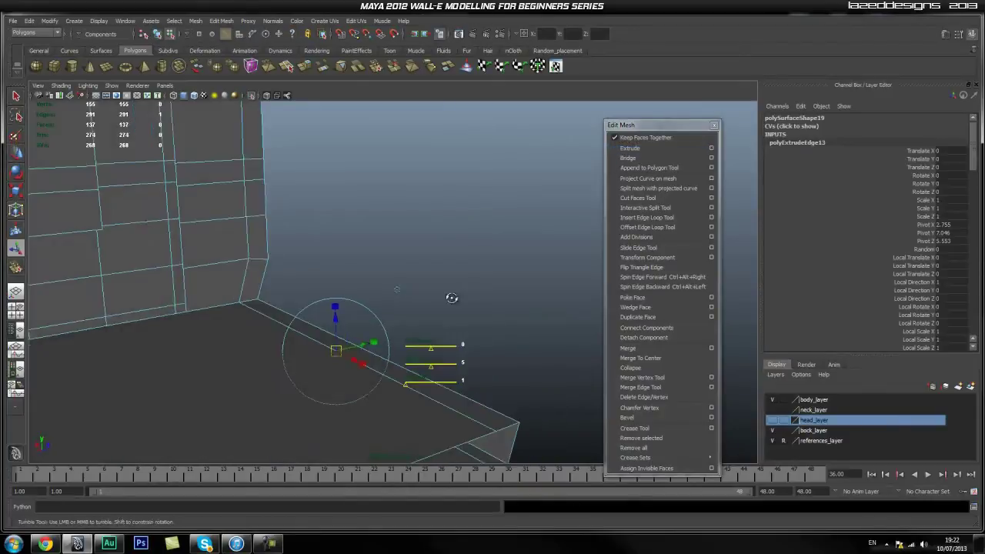
pyautogui.scroll(-4, 931, 347)
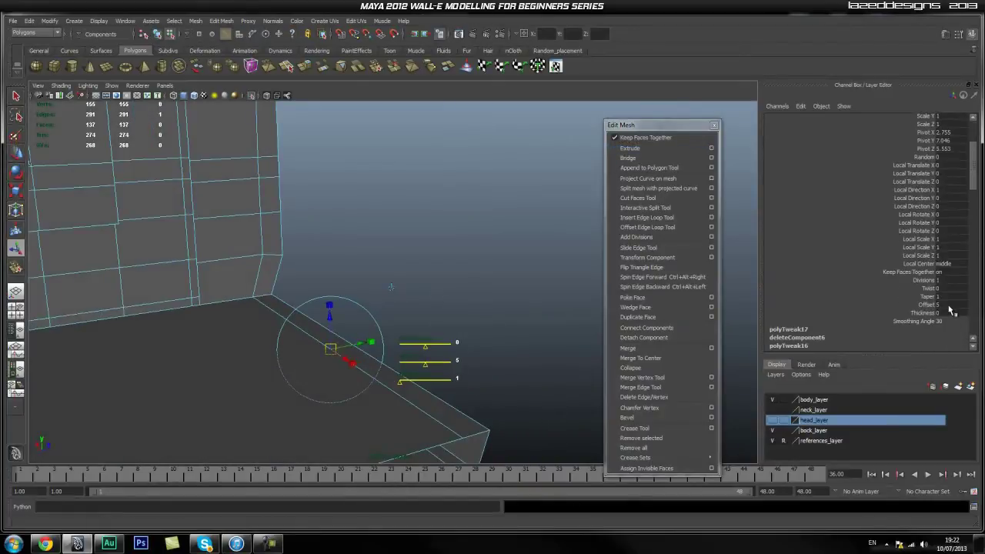
pyautogui.write('0')
pyautogui.press('Return')
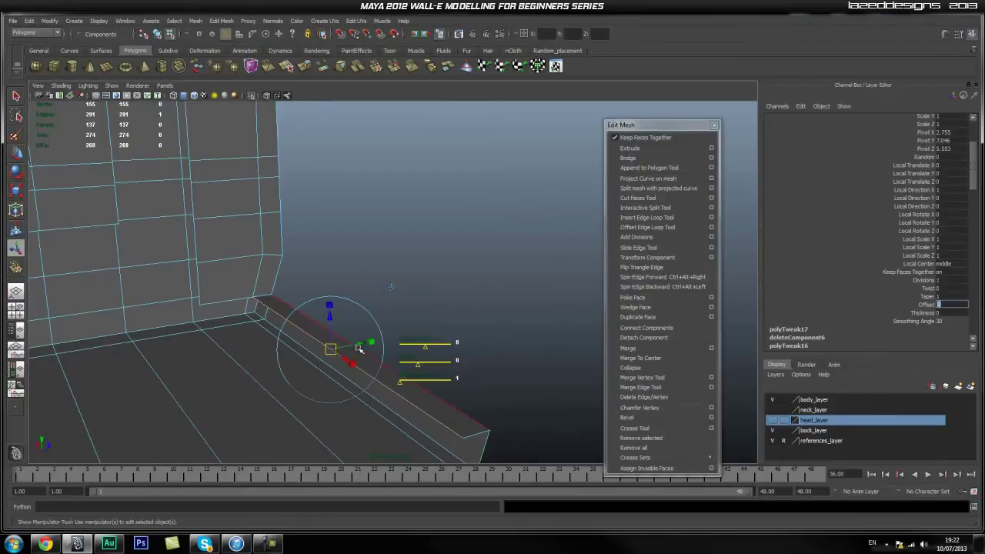
# - Move the extruded rim edge inward over the floor until it lines up with the wall panel's vertical edge
pyautogui.press('w')
pyautogui.moveTo(358, 344); pyautogui.dragTo(317, 356)
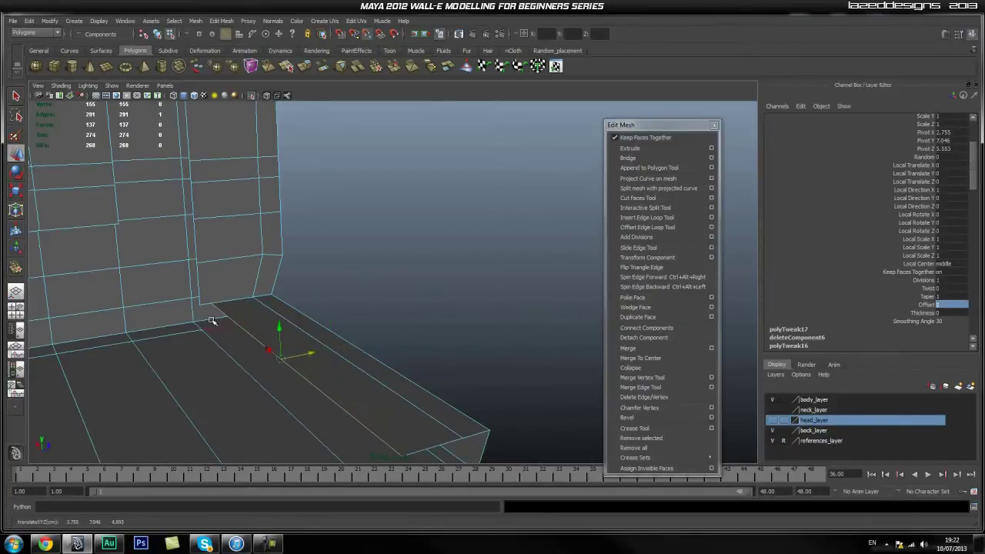
pyautogui.keyDown('alt'); pyautogui.moveTo(200, 306); pyautogui.dragTo(274, 341); pyautogui.keyUp('alt')
pyautogui.moveTo(273, 340); pyautogui.dragTo(241, 340, button='right')
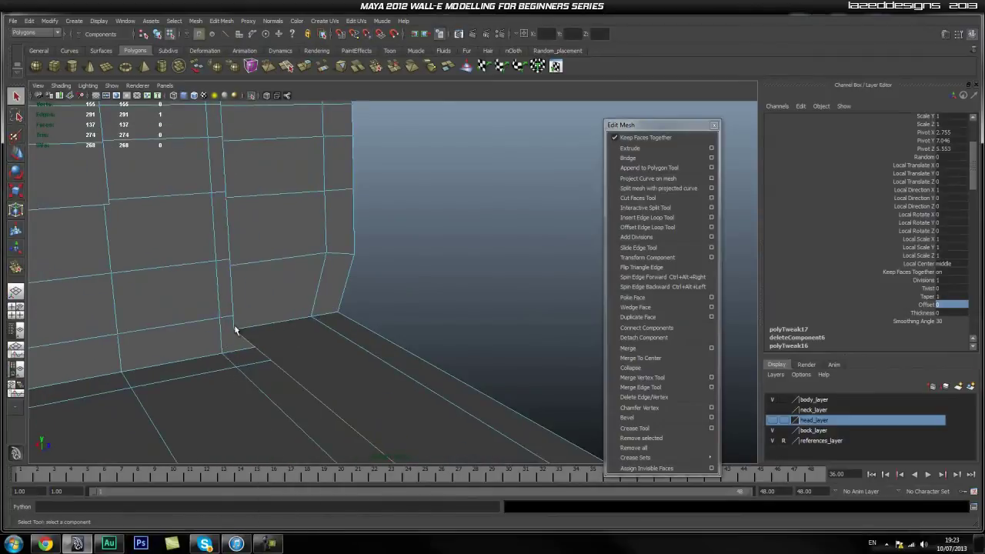
# - Merge the overlapping vertices where the extruded floor strip meets the wall panel's lower corner
pyautogui.keyDown('alt'); pyautogui.moveTo(236, 339); pyautogui.dragTo(160, 357); pyautogui.keyUp('alt')
pyautogui.keyDown('shift'); pyautogui.moveTo(160, 356); pyautogui.dragTo(210, 317, button='right'); pyautogui.keyUp('shift')
pyautogui.keyDown('alt'); pyautogui.moveTo(334, 343); pyautogui.dragTo(431, 286); pyautogui.keyUp('alt')
pyautogui.moveTo(429, 283); pyautogui.dragTo(426, 257, button='right')
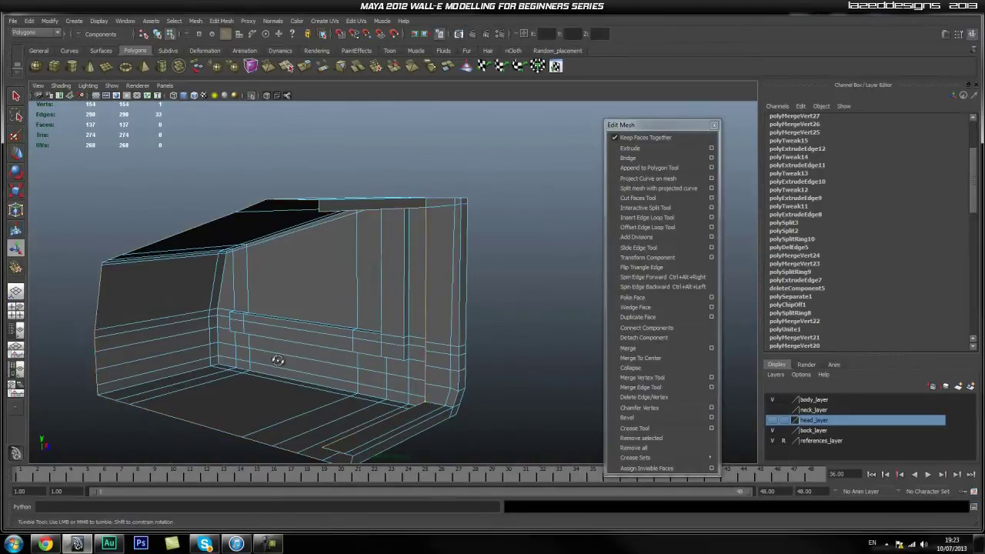
# - Extrude the seven connected edges running along the floor strip, up the wall and across the top, with an offset of 0
pyautogui.keyDown('alt'); pyautogui.moveTo(277, 358); pyautogui.dragTo(311, 363); pyautogui.keyUp('alt')
pyautogui.click(500, 446)
pyautogui.keyDown('alt'); pyautogui.moveTo(417, 422); pyautogui.dragTo(408, 352, button='middle'); pyautogui.keyUp('alt')
pyautogui.keyDown('alt'); pyautogui.moveTo(294, 398); pyautogui.dragTo(284, 411); pyautogui.keyUp('alt')
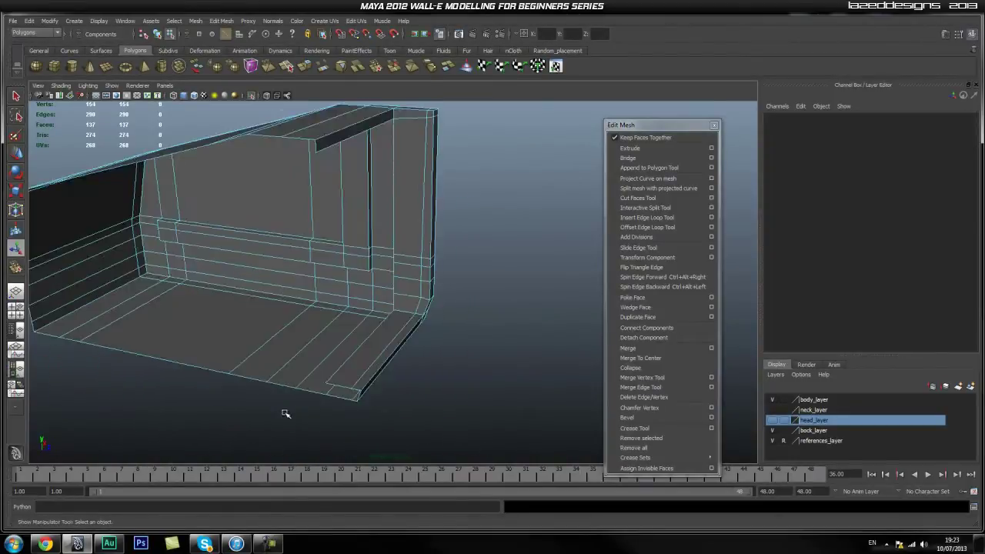
pyautogui.scroll(4, 343, 349)
pyautogui.click(355, 366)
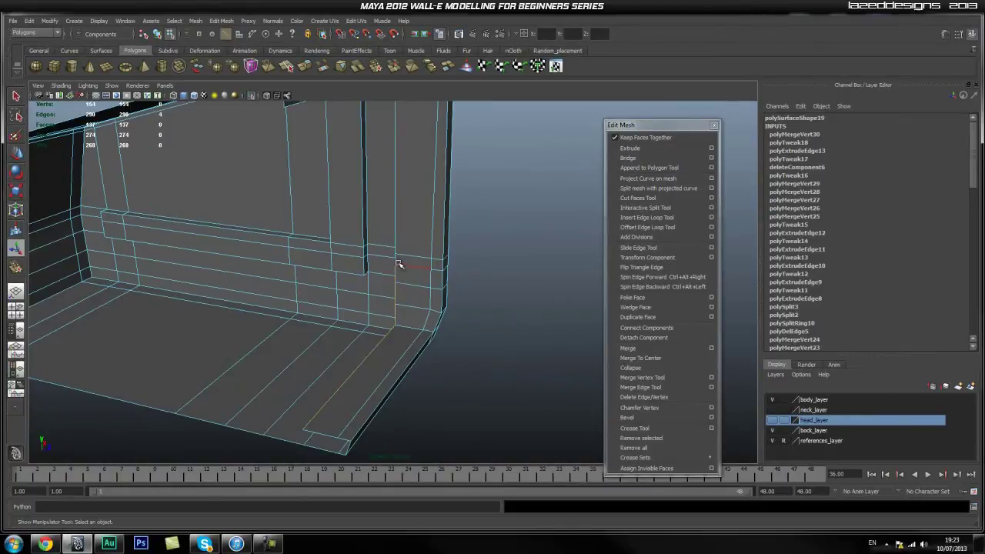
pyautogui.keyDown('alt'); pyautogui.moveTo(434, 273); pyautogui.dragTo(327, 326); pyautogui.keyUp('alt')
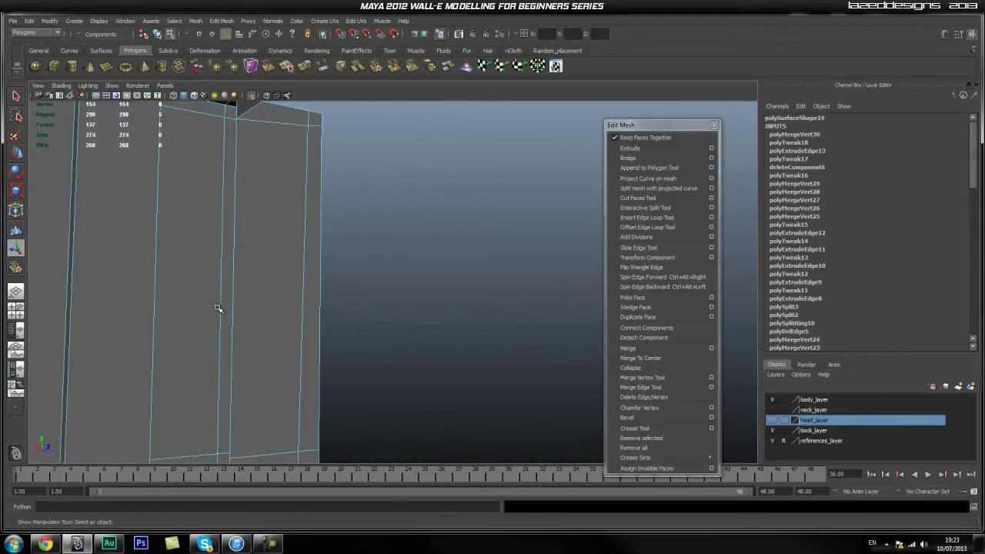
pyautogui.keyDown('alt'); pyautogui.moveTo(234, 300); pyautogui.dragTo(304, 164); pyautogui.keyUp('alt')
pyautogui.keyDown('shift'); pyautogui.click(401, 139); pyautogui.keyUp('shift')
pyautogui.keyDown('alt'); pyautogui.moveTo(402, 138); pyautogui.dragTo(373, 316); pyautogui.keyUp('alt')
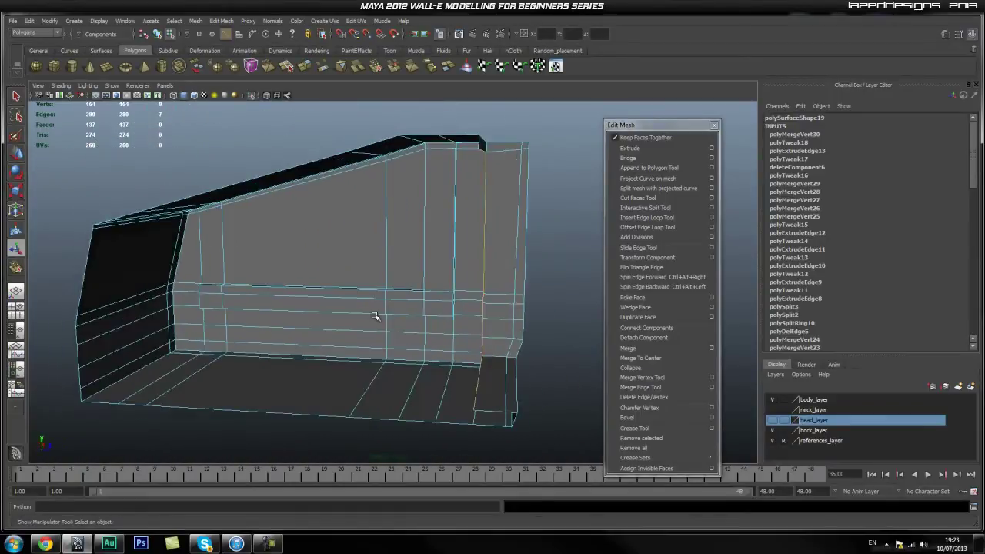
pyautogui.click(654, 148)
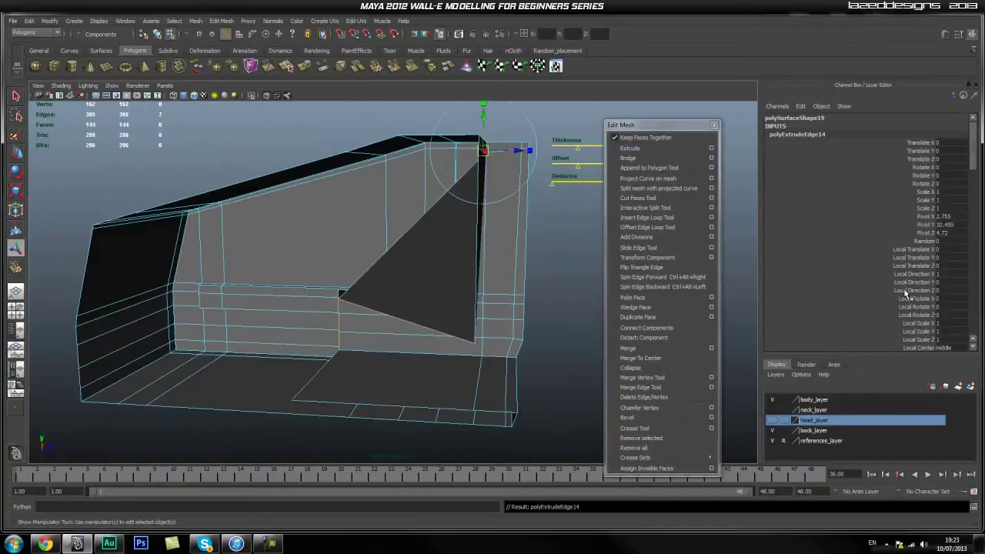
pyautogui.scroll(-4, 915, 304)
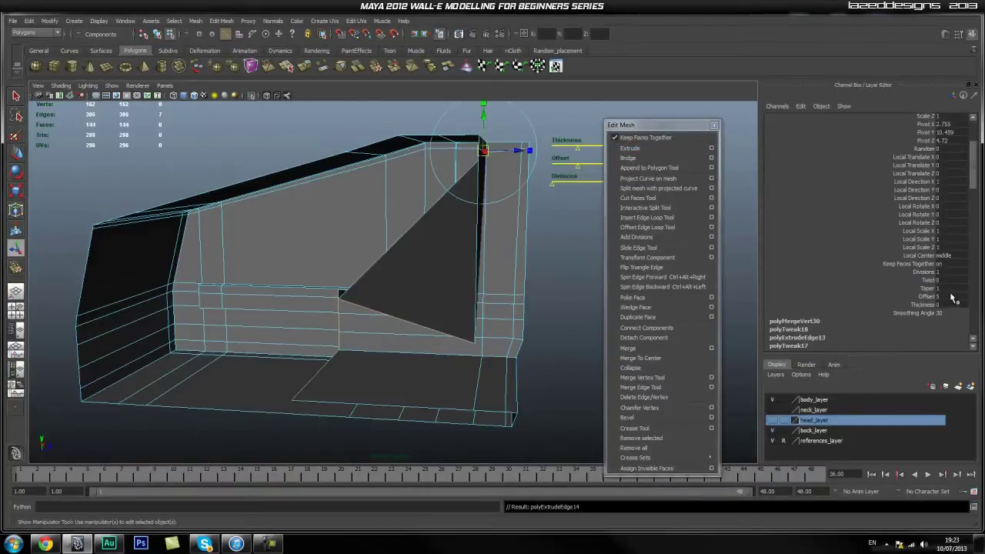
pyautogui.press('Return')
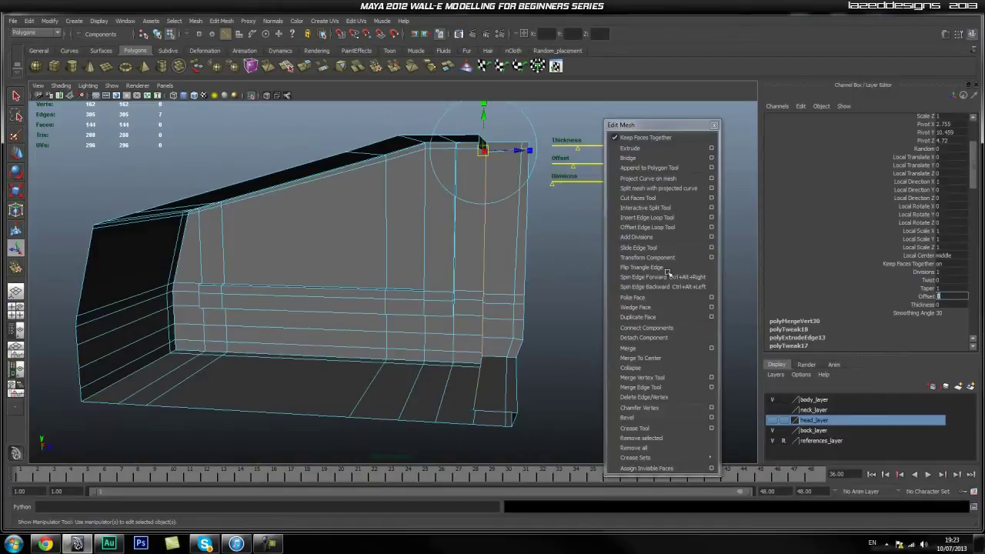
# - Pull the seven extruded edges along the wall to line up with the vertical edge where the roof begins to slope
pyautogui.press('w')
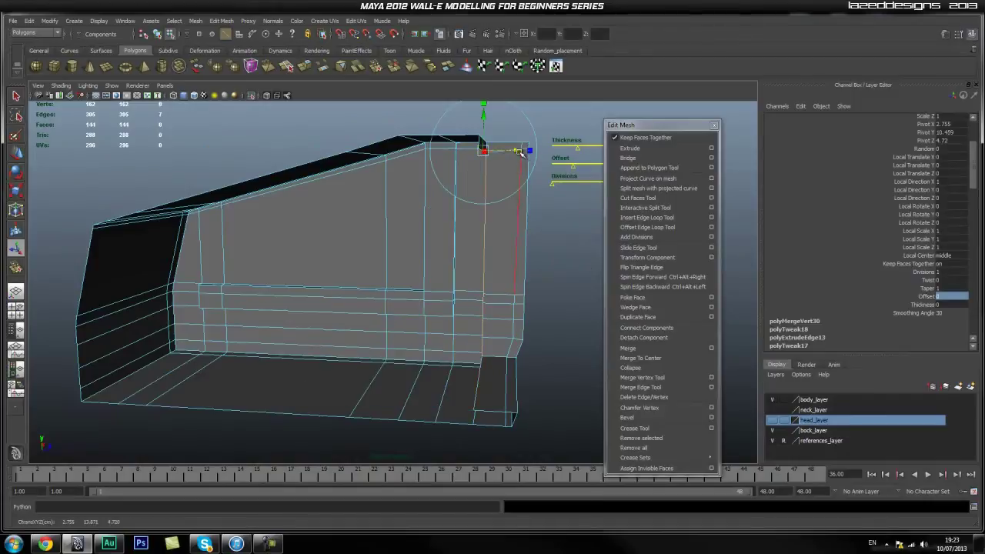
pyautogui.moveTo(514, 269); pyautogui.dragTo(443, 281)
pyautogui.keyDown('alt'); pyautogui.moveTo(443, 281); pyautogui.dragTo(391, 263, button='middle'); pyautogui.keyUp('alt')
pyautogui.keyDown('alt'); pyautogui.moveTo(391, 264); pyautogui.dragTo(466, 307); pyautogui.keyUp('alt')
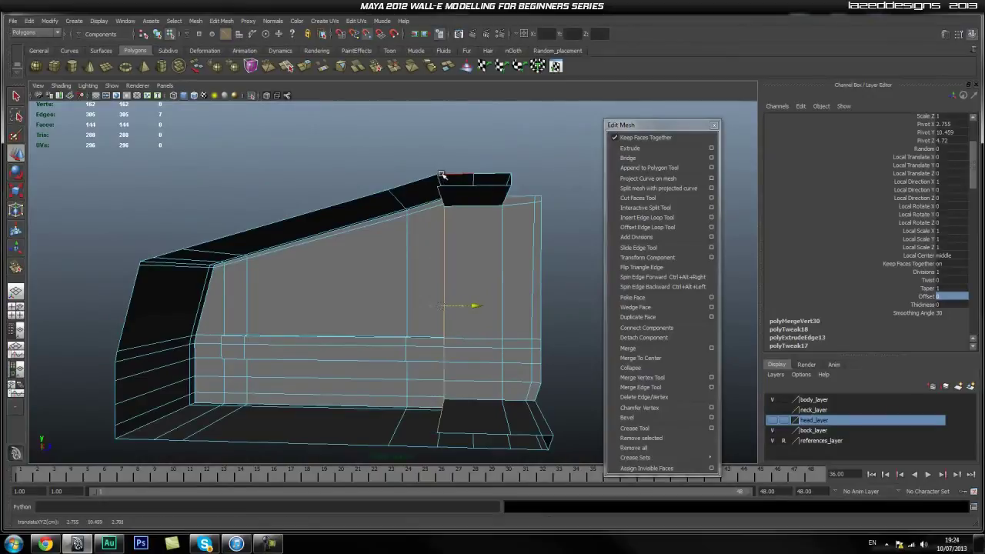
# - Extrude the same seven edges again with an offset of 0 and pull them along the wall toward its far end
pyautogui.click(629, 148)
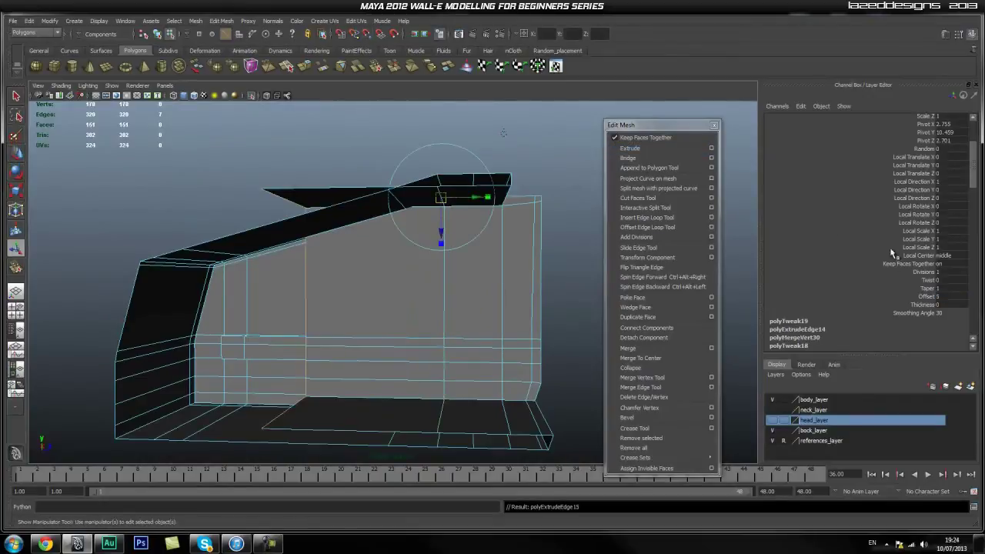
pyautogui.scroll(-2, 907, 269)
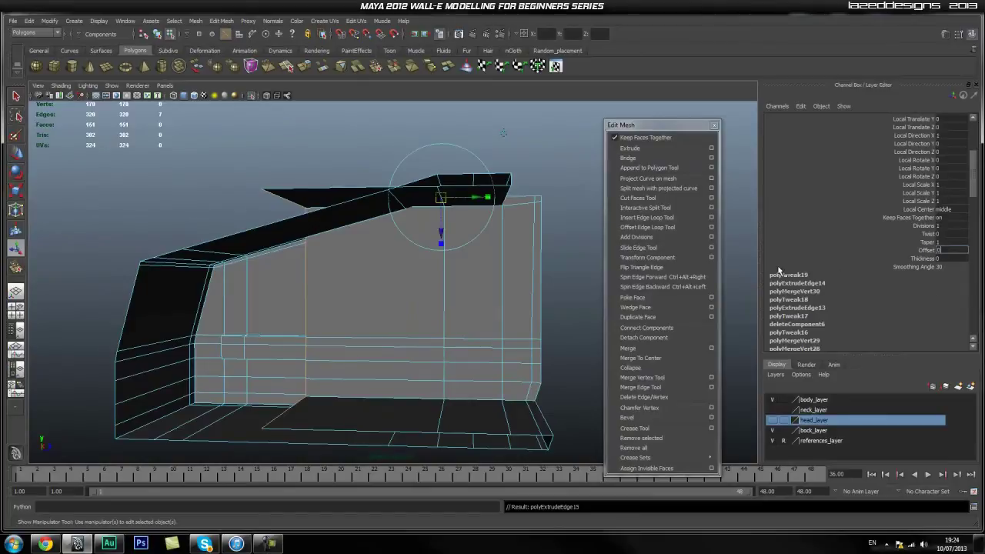
pyautogui.press('Return')
pyautogui.moveTo(474, 197); pyautogui.dragTo(237, 226)
pyautogui.keyDown('alt'); pyautogui.moveTo(285, 275); pyautogui.dragTo(337, 268); pyautogui.keyUp('alt')
pyautogui.keyDown('alt'); pyautogui.moveTo(330, 279); pyautogui.dragTo(337, 295, button='right'); pyautogui.keyUp('alt')
pyautogui.keyDown('alt'); pyautogui.moveTo(336, 295); pyautogui.dragTo(293, 224); pyautogui.keyUp('alt')
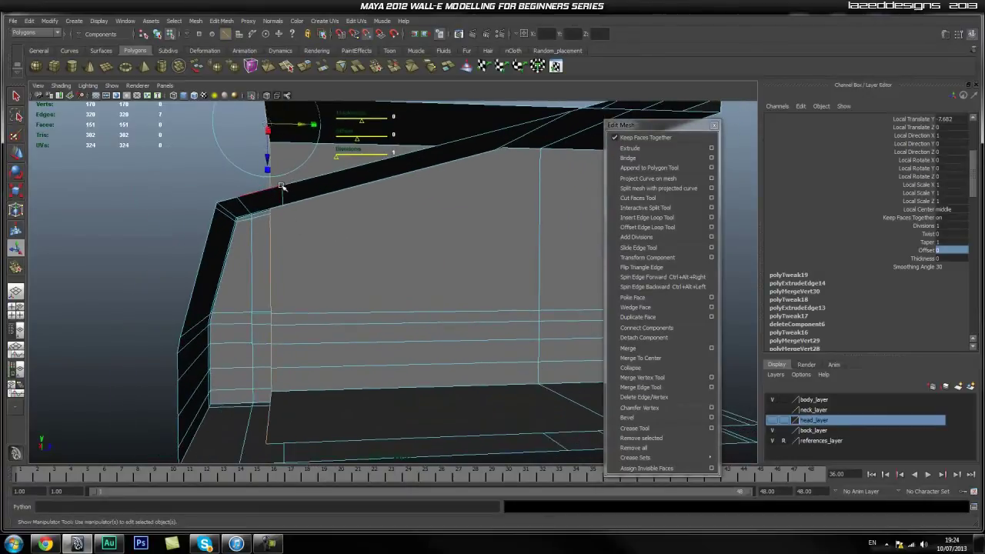
# - Adjust the extruded edges along the wall to line up with the vertical edge near the far end
pyautogui.moveTo(281, 186); pyautogui.dragTo(286, 186)
pyautogui.moveTo(376, 265)
pyautogui.keyDown('alt'); pyautogui.mouseDown()
pyautogui.moveTo(339, 193)
pyautogui.moveTo(389, 254)
pyautogui.moveTo(363, 251)
pyautogui.mouseUp(); pyautogui.keyUp('alt')
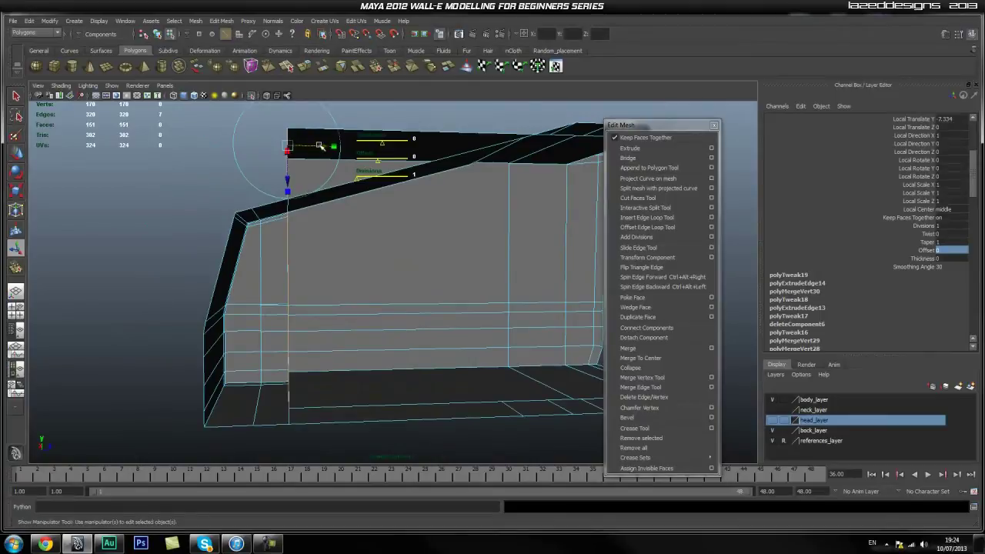
pyautogui.moveTo(318, 145); pyautogui.dragTo(292, 150)
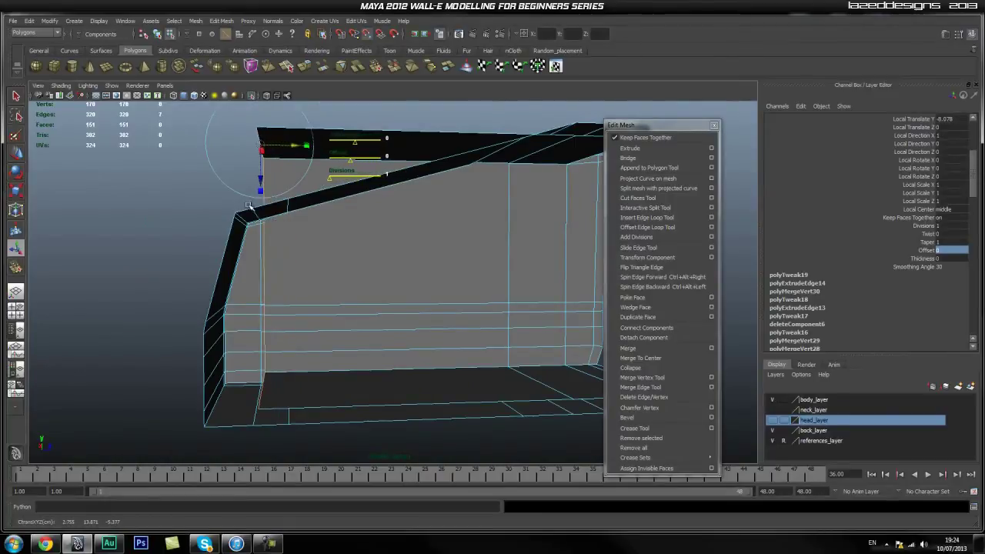
pyautogui.moveTo(253, 209); pyautogui.dragTo(248, 209, button='middle')
pyautogui.keyDown('alt'); pyautogui.moveTo(313, 247); pyautogui.dragTo(364, 286); pyautogui.keyUp('alt')
# - Lower the extrusion's upper end vertices to the corner where the sloping roof meets the end panel
pyautogui.press('q')
pyautogui.rightClick(385, 279)
pyautogui.click(348, 274)
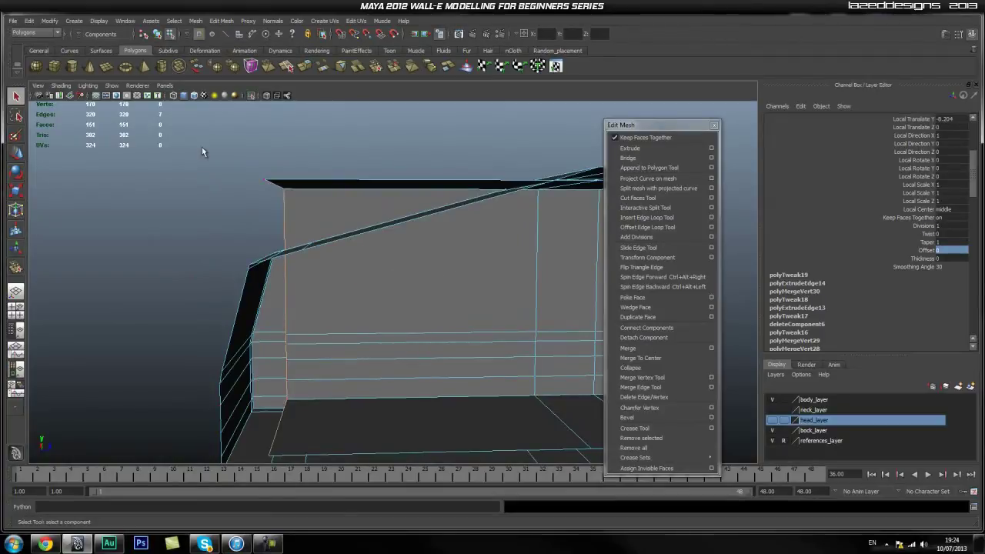
pyautogui.moveTo(301, 200); pyautogui.dragTo(257, 171)
pyautogui.keyDown('alt'); pyautogui.moveTo(280, 178); pyautogui.dragTo(313, 207); pyautogui.keyUp('alt')
pyautogui.press('w')
pyautogui.moveTo(241, 122); pyautogui.dragTo(219, 203)
# - Extrude the lowered strip's short end edge with an offset of 0 and move it down to the end panel's bend
pyautogui.moveTo(220, 204); pyautogui.dragTo(223, 180, button='right')
pyautogui.click(234, 209)
pyautogui.keyDown('alt'); pyautogui.moveTo(255, 267); pyautogui.dragTo(321, 313); pyautogui.keyUp('alt')
pyautogui.click(637, 149)
pyautogui.keyDown('alt'); pyautogui.moveTo(396, 279); pyautogui.dragTo(553, 235); pyautogui.keyUp('alt')
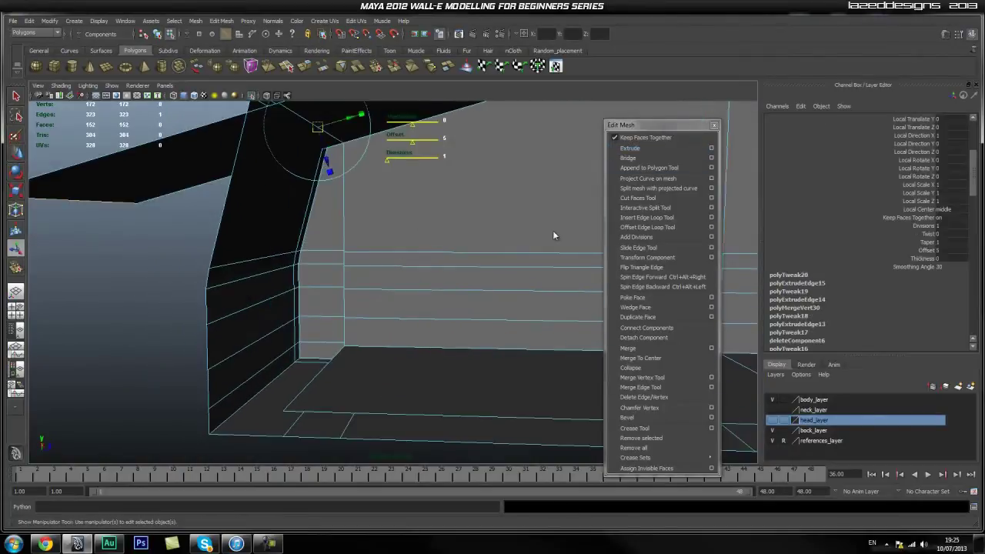
pyautogui.press('w')
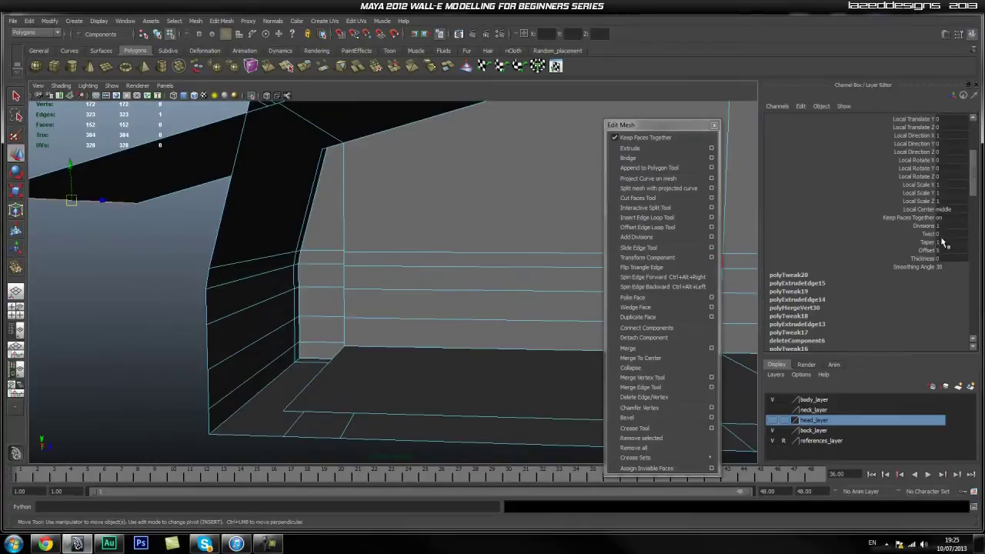
pyautogui.press('Return')
pyautogui.keyDown('alt'); pyautogui.moveTo(376, 138); pyautogui.dragTo(359, 236); pyautogui.keyUp('alt')
pyautogui.keyDown('alt'); pyautogui.moveTo(414, 308); pyautogui.dragTo(395, 269); pyautogui.keyUp('alt')
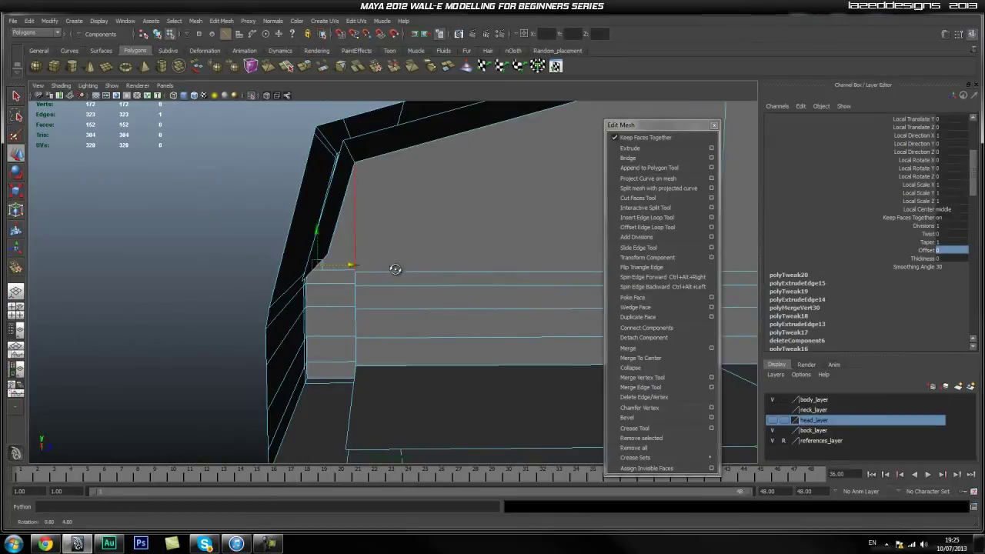
# - Extrude the short edge at the end panel's bend with an offset of 0 and lower it to floor level
pyautogui.click(650, 148)
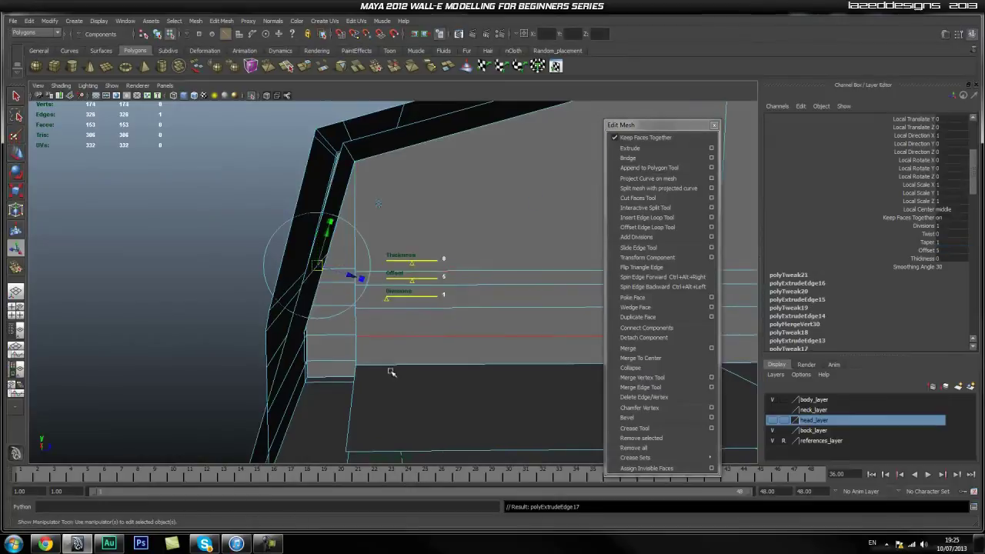
pyautogui.keyDown('alt'); pyautogui.moveTo(391, 372); pyautogui.dragTo(395, 295, button='middle'); pyautogui.keyUp('alt')
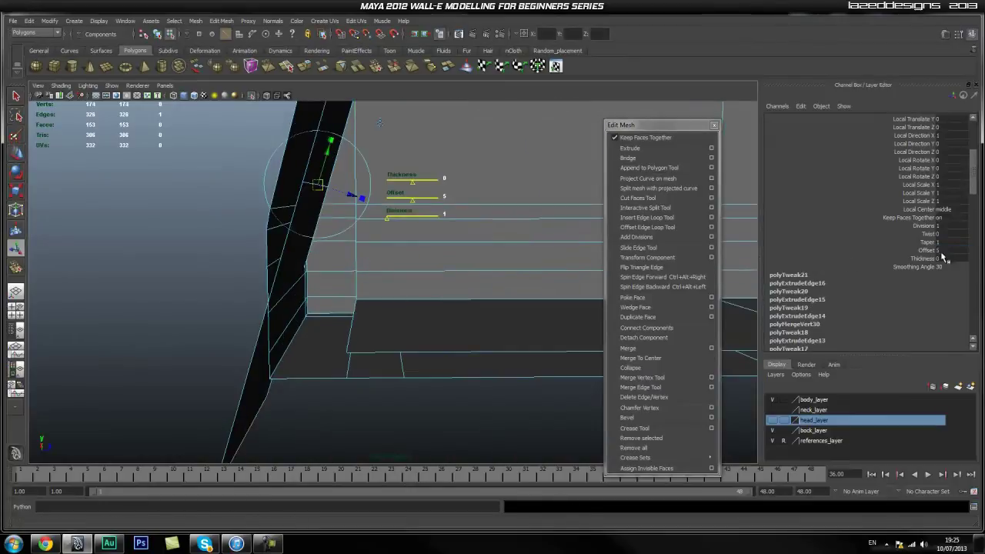
pyautogui.press('Return')
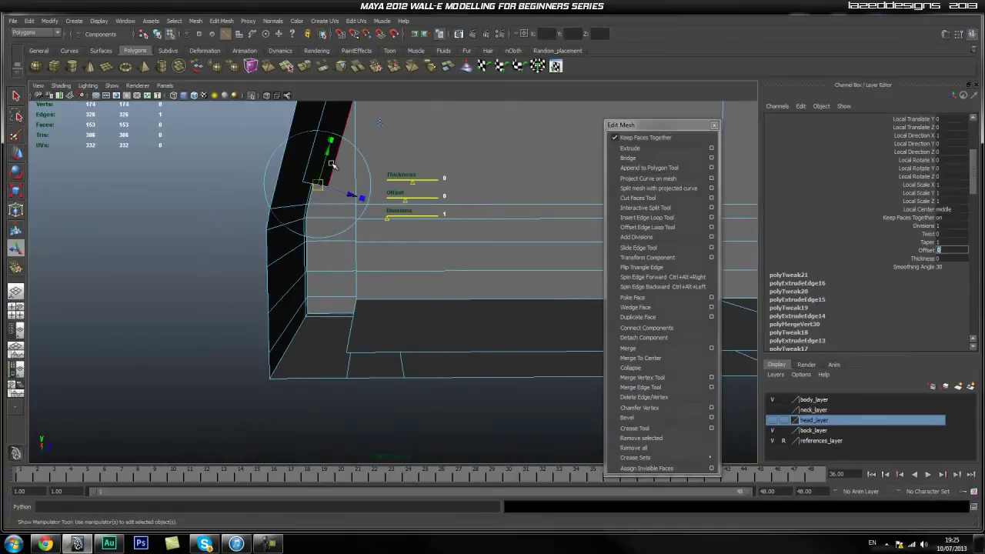
pyautogui.click(381, 124)
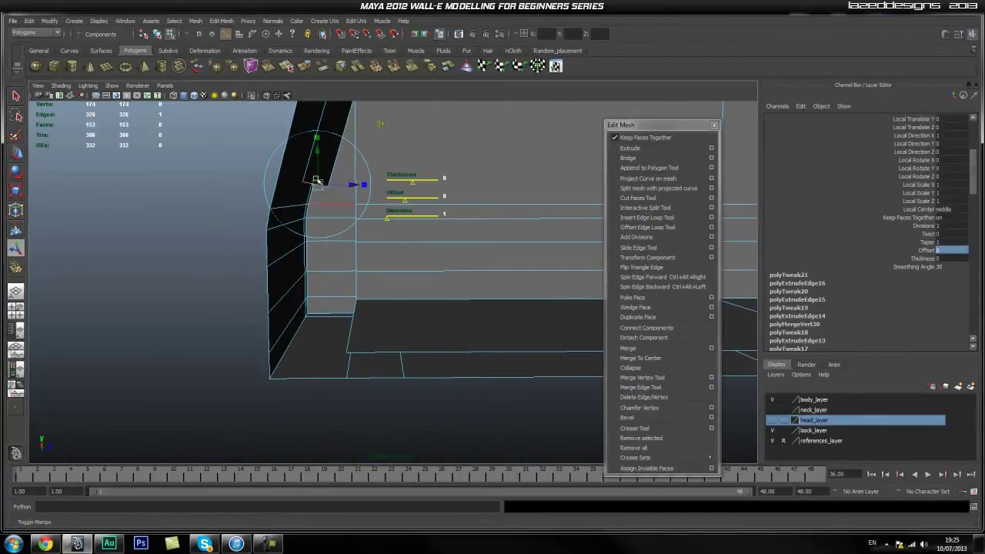
pyautogui.moveTo(320, 148); pyautogui.dragTo(326, 290)
pyautogui.keyDown('alt'); pyautogui.moveTo(280, 360); pyautogui.dragTo(362, 359, button='right'); pyautogui.keyUp('alt')
pyautogui.keyDown('alt'); pyautogui.moveTo(362, 358); pyautogui.dragTo(330, 345, button='middle'); pyautogui.keyUp('alt')
pyautogui.press('v')
pyautogui.keyDown('alt'); pyautogui.moveTo(444, 212); pyautogui.dragTo(509, 209); pyautogui.keyUp('alt')
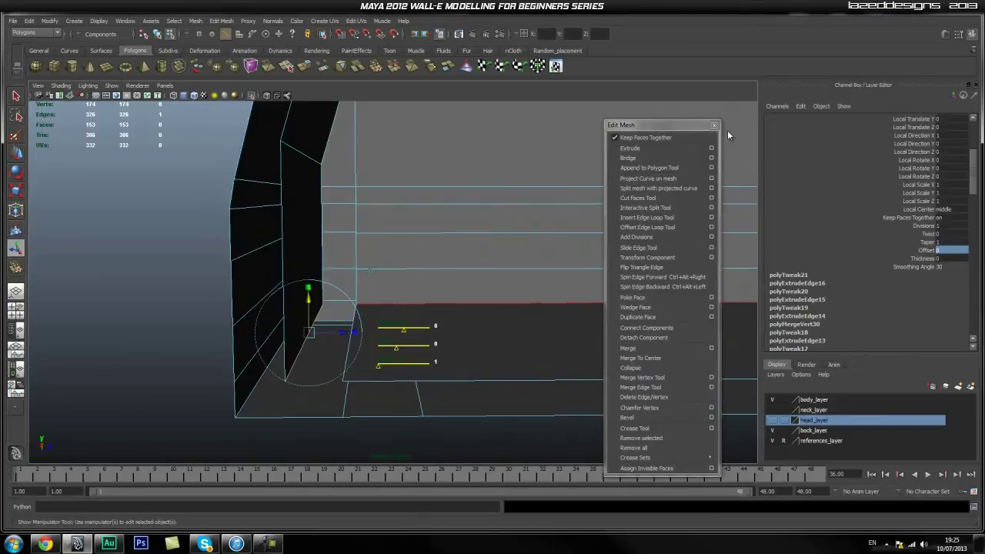
# - Extrude the lowered floor-level edge with an offset of 0 and move it across the floor to the neighbouring floor panel's slanted edge
pyautogui.click(629, 148)
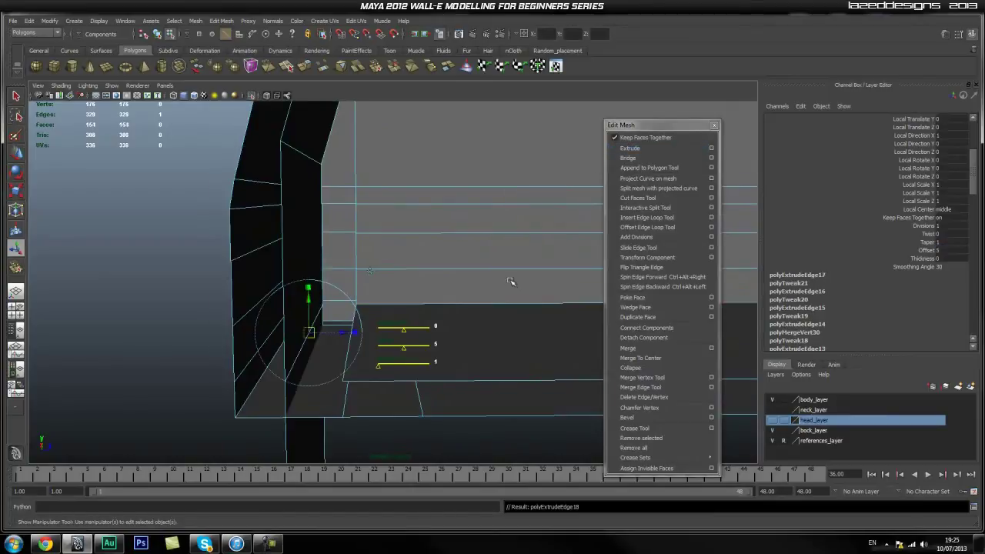
pyautogui.press('Return')
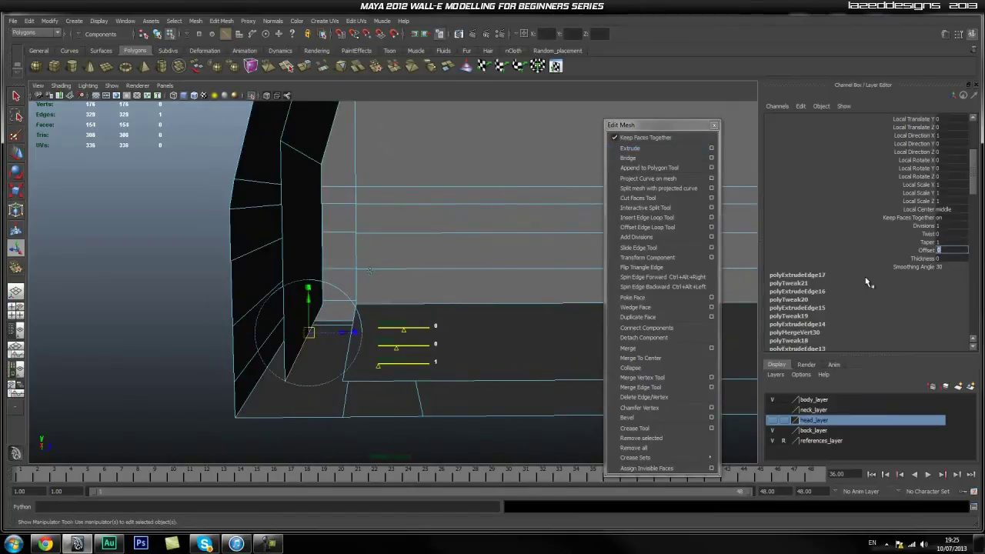
pyautogui.press('w')
pyautogui.moveTo(344, 335); pyautogui.dragTo(380, 334)
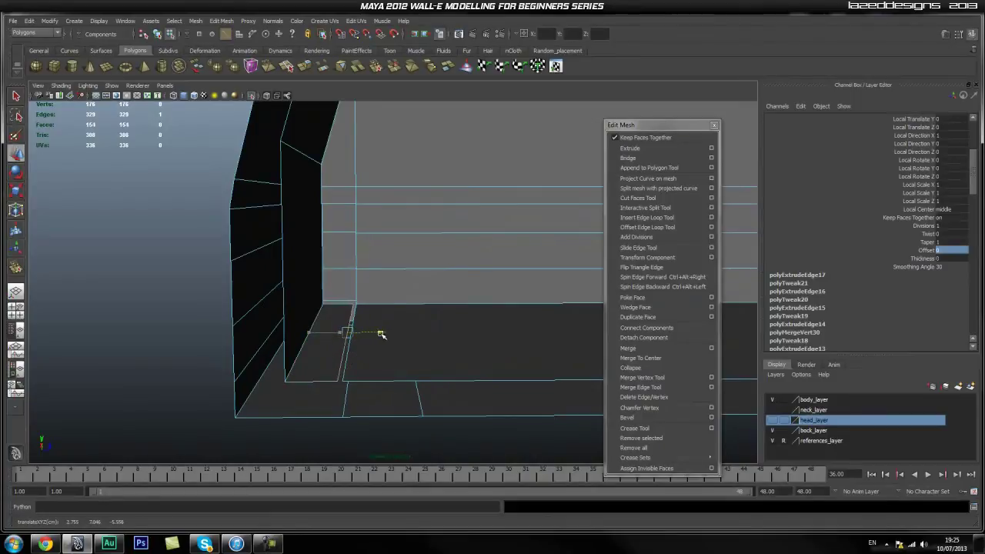
pyautogui.scroll(2, 331, 377)
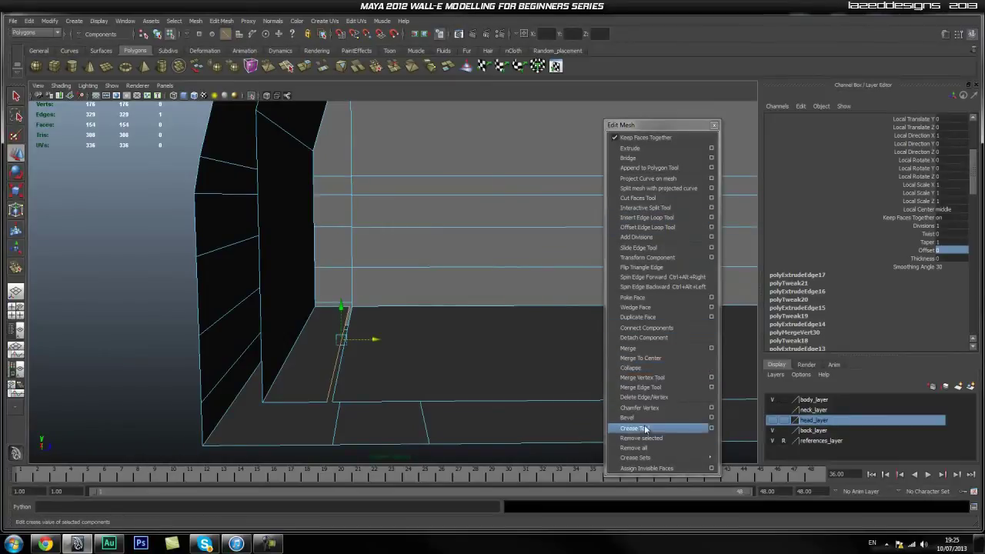
# - Merge the new floor strip's two loose vertices into the adjoining floor panel's corner vertices with the Merge Vertex Tool
pyautogui.click(657, 378)
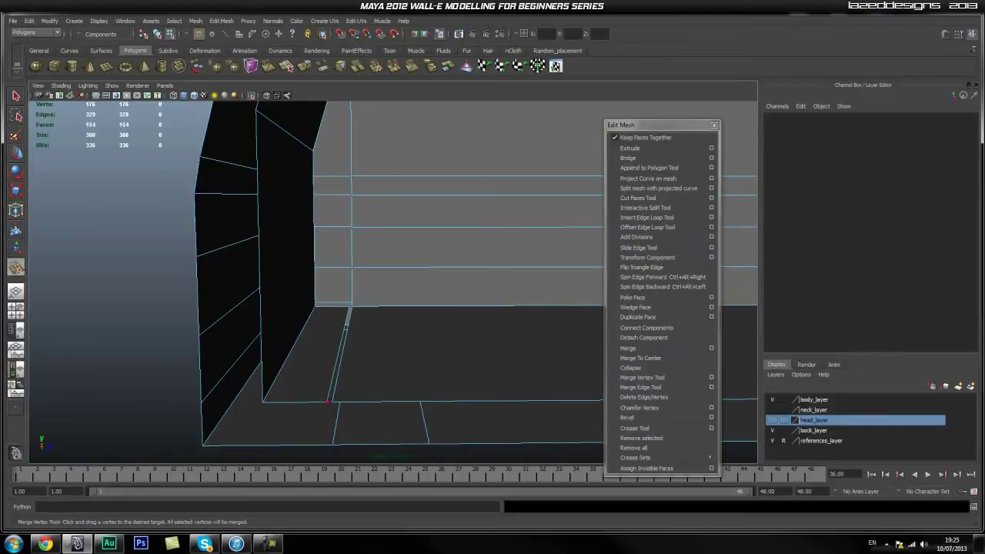
pyautogui.moveTo(328, 401); pyautogui.dragTo(333, 401)
pyautogui.moveTo(349, 306); pyautogui.dragTo(331, 338)
pyautogui.keyDown('alt'); pyautogui.moveTo(340, 337); pyautogui.dragTo(364, 406, button='middle'); pyautogui.keyUp('alt')
pyautogui.keyDown('alt'); pyautogui.moveTo(364, 406); pyautogui.dragTo(350, 331); pyautogui.keyUp('alt')
# - Lower the inner end panel's bend edge to the height of the side wall's uppermost horizontal edge
pyautogui.press('q')
pyautogui.moveTo(249, 278); pyautogui.dragTo(265, 273, button='right')
pyautogui.click(265, 276)
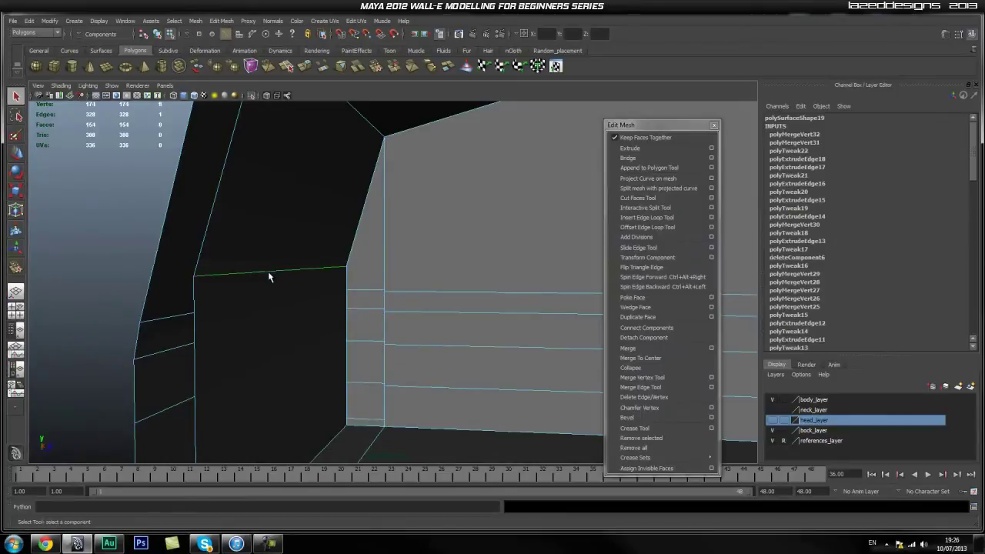
pyautogui.press('w')
pyautogui.click(295, 236)
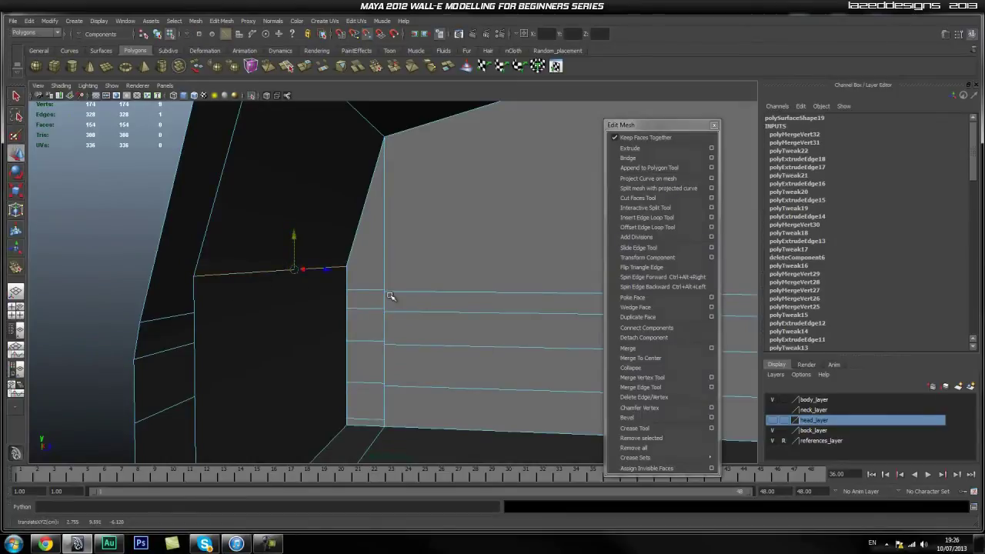
pyautogui.moveTo(386, 293); pyautogui.dragTo(386, 294, button='middle')
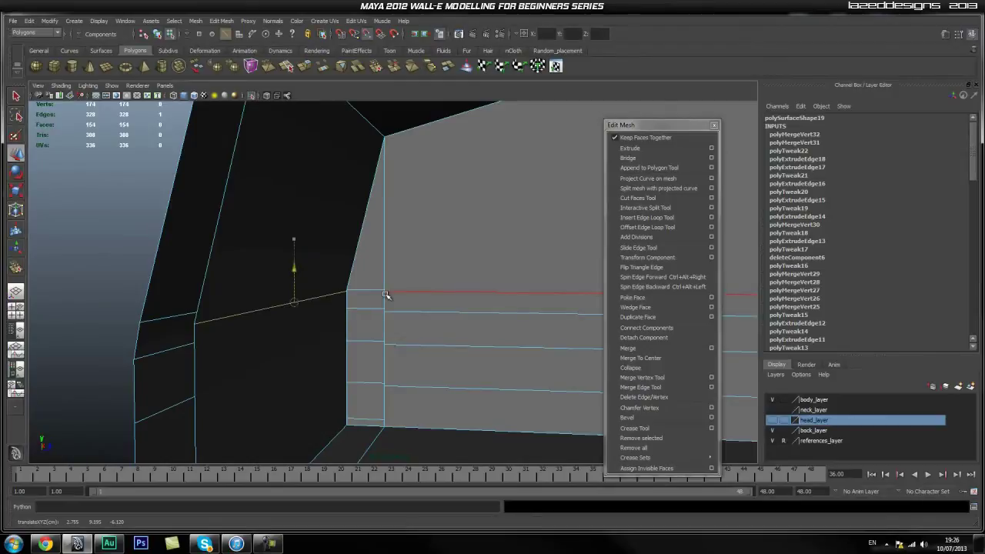
# - Align the inner end panel's floor edge horizontally with the panel's bend edge above it
pyautogui.keyDown('alt'); pyautogui.moveTo(380, 347); pyautogui.dragTo(329, 358); pyautogui.keyUp('alt')
pyautogui.click(322, 370)
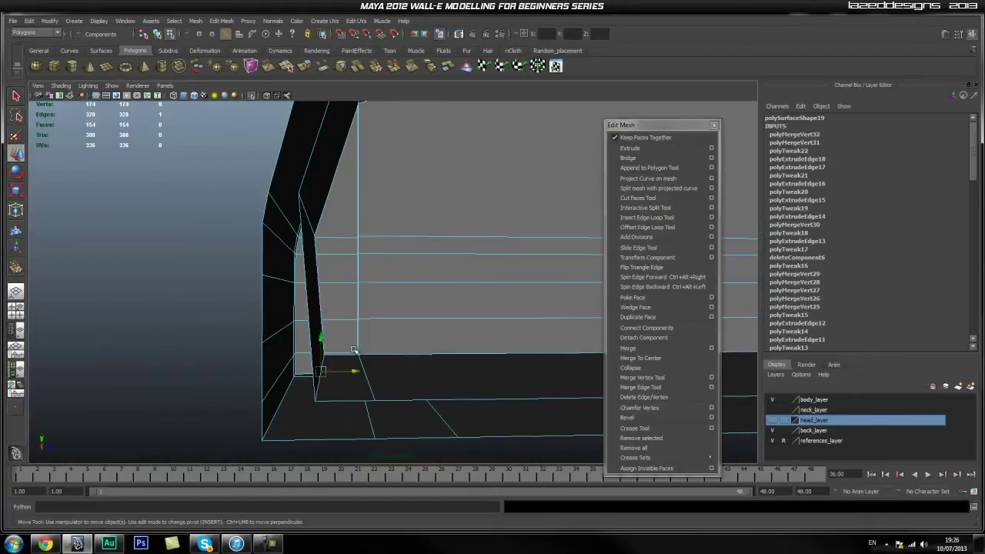
pyautogui.click(351, 370)
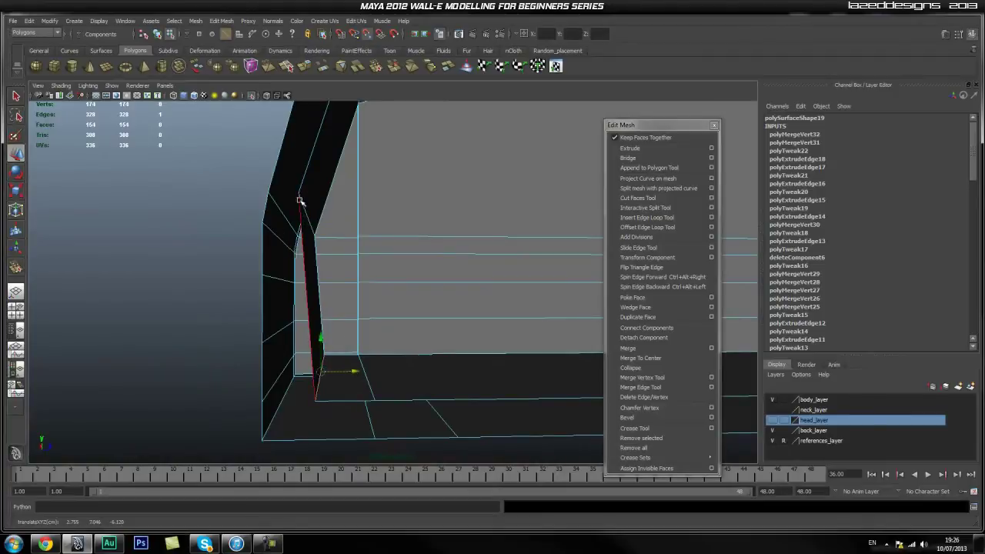
# - Extrude the short floor edge beside the inner end panel with an offset of 0
pyautogui.keyDown('alt'); pyautogui.moveTo(293, 200); pyautogui.dragTo(395, 369); pyautogui.keyUp('alt')
pyautogui.scroll(4, 389, 346)
pyautogui.moveTo(395, 369)
pyautogui.keyDown('alt'); pyautogui.mouseDown(button='middle')
pyautogui.moveTo(383, 360)
pyautogui.moveTo(402, 365)
pyautogui.mouseUp(button='middle'); pyautogui.keyUp('alt')
pyautogui.keyDown('alt'); pyautogui.moveTo(402, 364); pyautogui.dragTo(369, 370, button='right'); pyautogui.keyUp('alt')
pyautogui.keyDown('alt'); pyautogui.moveTo(369, 370); pyautogui.dragTo(374, 393); pyautogui.keyUp('alt')
pyautogui.moveTo(336, 392); pyautogui.dragTo(341, 344, button='right')
pyautogui.keyDown('alt'); pyautogui.moveTo(358, 390); pyautogui.dragTo(368, 286); pyautogui.keyUp('alt')
pyautogui.click(647, 150)
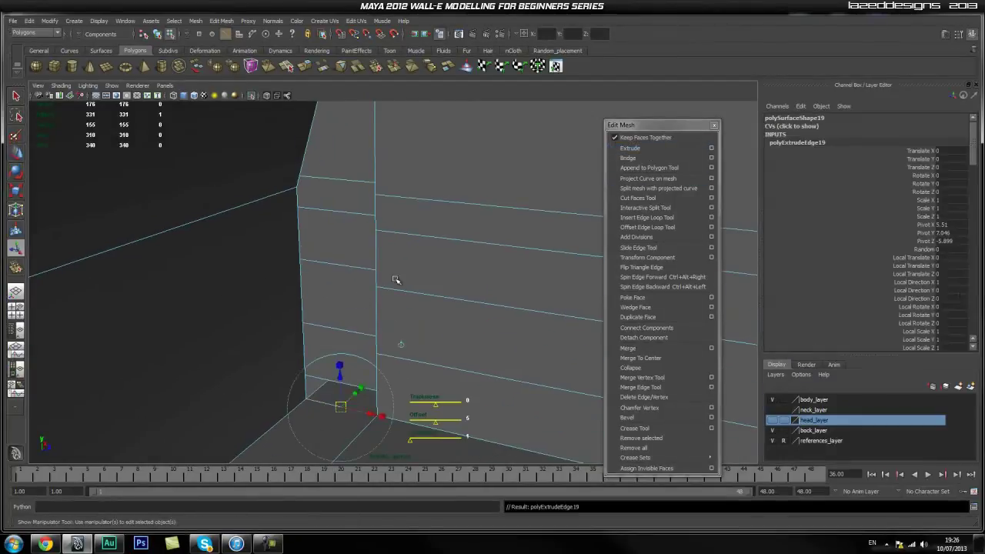
pyautogui.scroll(-4, 946, 302)
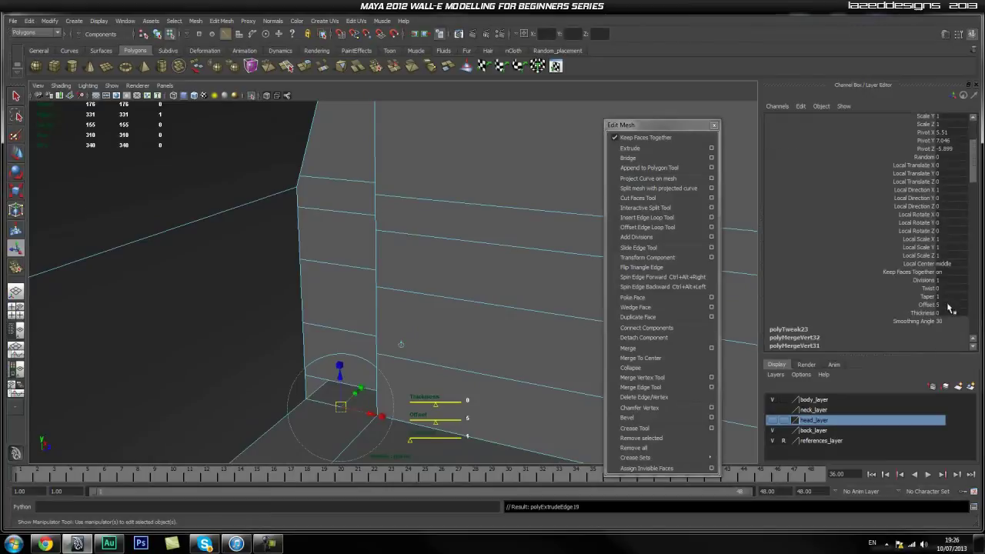
pyautogui.write('0')
pyautogui.press('Return')
# - Raise the extruded floor edge vertically to line up with the side wall's lowest horizontal edge
pyautogui.moveTo(338, 380); pyautogui.dragTo(346, 321)
pyautogui.keyDown('alt'); pyautogui.moveTo(353, 329); pyautogui.dragTo(394, 348, button='right'); pyautogui.keyUp('alt')
pyautogui.keyDown('alt'); pyautogui.moveTo(394, 349); pyautogui.dragTo(390, 327, button='middle'); pyautogui.keyUp('alt')
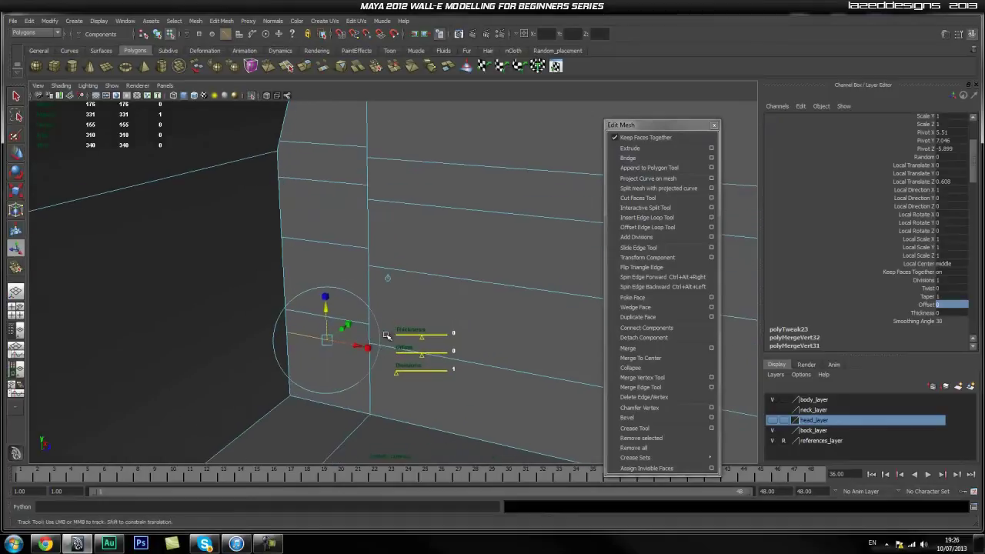
pyautogui.press('w')
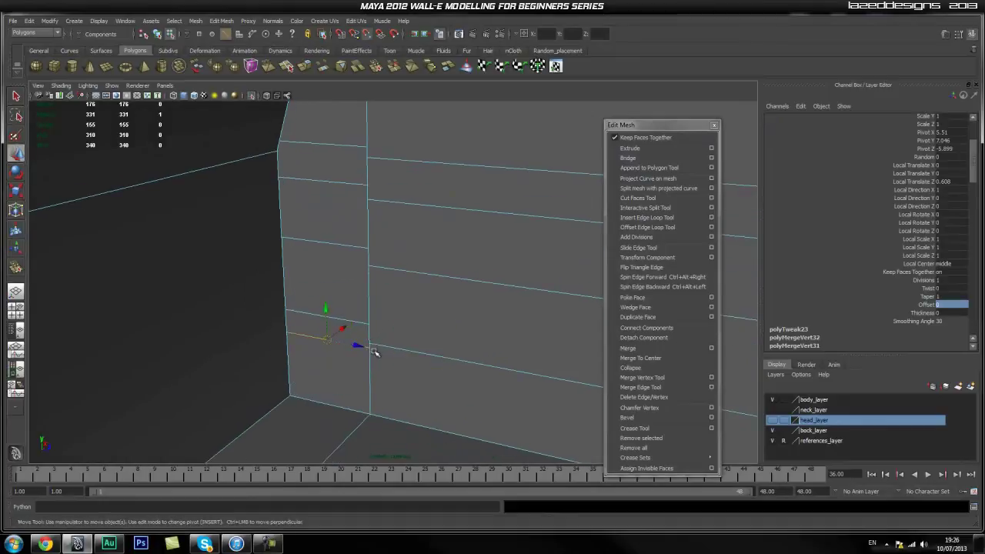
pyautogui.moveTo(373, 344); pyautogui.dragTo(371, 341, button='middle')
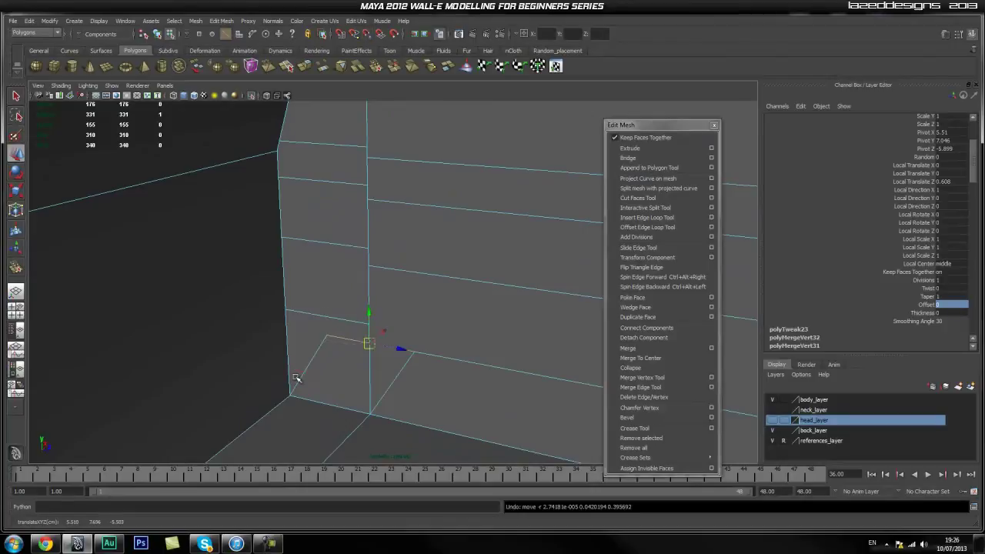
pyautogui.keyDown('alt'); pyautogui.moveTo(268, 369); pyautogui.dragTo(326, 339); pyautogui.keyUp('alt')
pyautogui.click(304, 317)
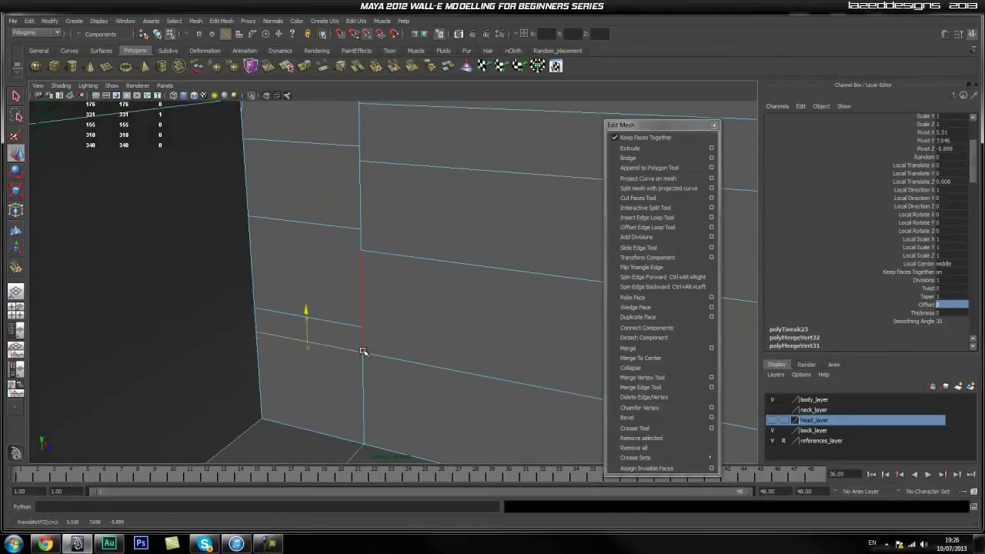
# - Extrude the raised edge with an offset of 0 and lift it vertically to the side wall's second-lowest horizontal edge
pyautogui.click(653, 149)
pyautogui.press('w')
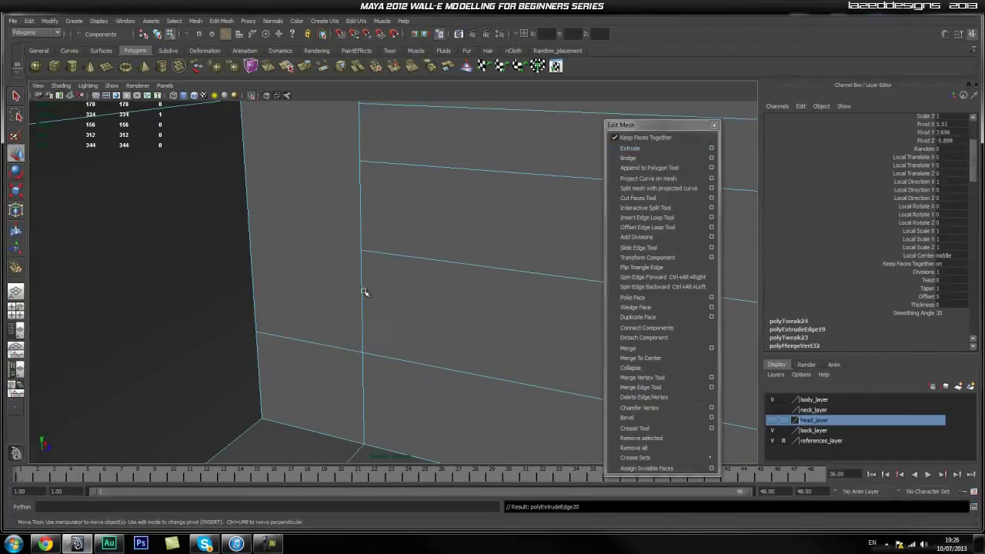
pyautogui.click(363, 251)
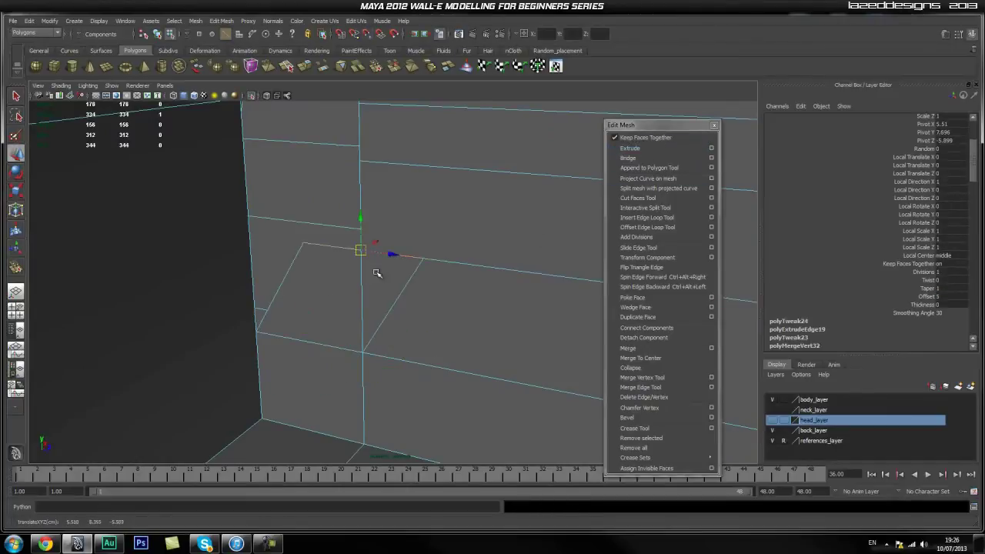
pyautogui.hotkey('ctrl', 'z')
pyautogui.scroll(-3, 367, 209)
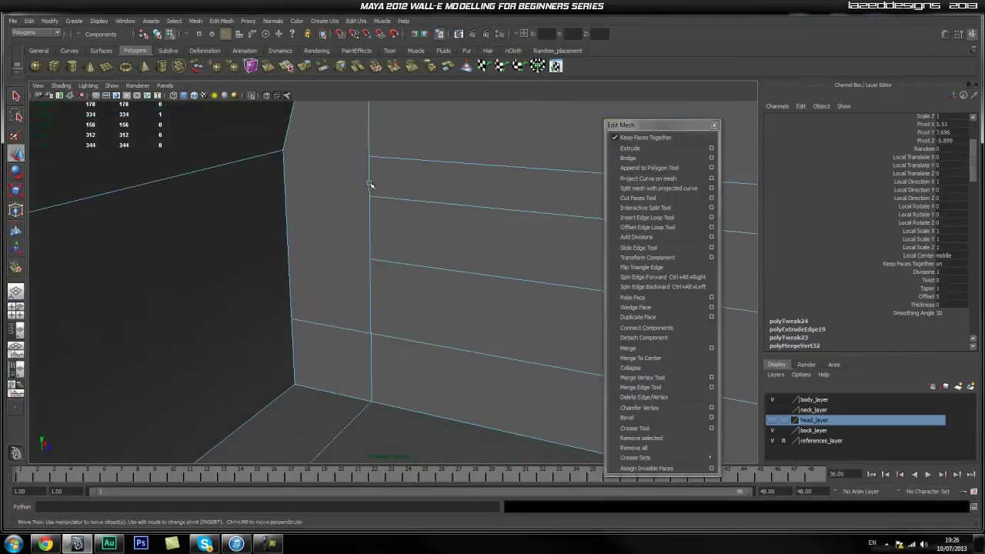
pyautogui.keyDown('alt'); pyautogui.moveTo(367, 189); pyautogui.dragTo(368, 260, button='middle'); pyautogui.keyUp('alt')
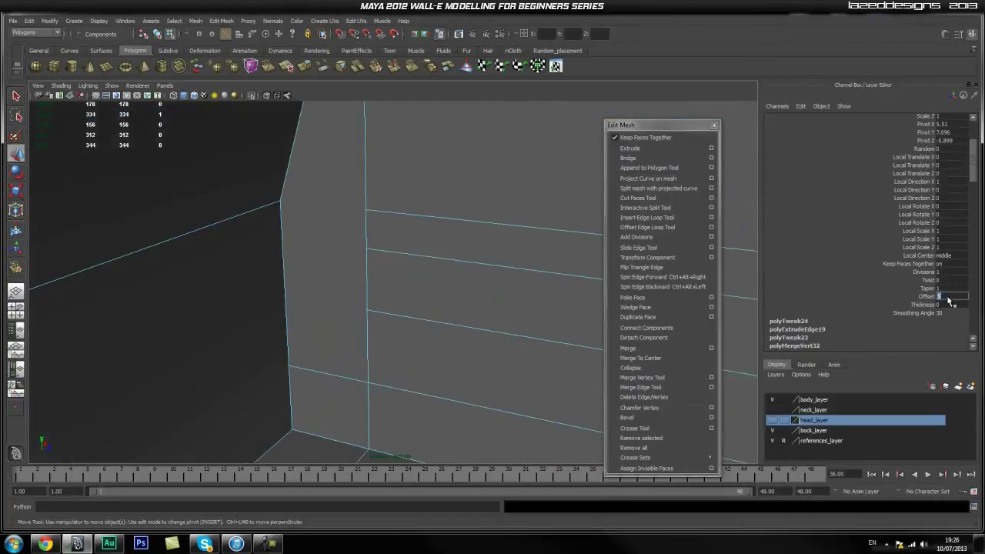
pyautogui.press('Return')
pyautogui.click(328, 343)
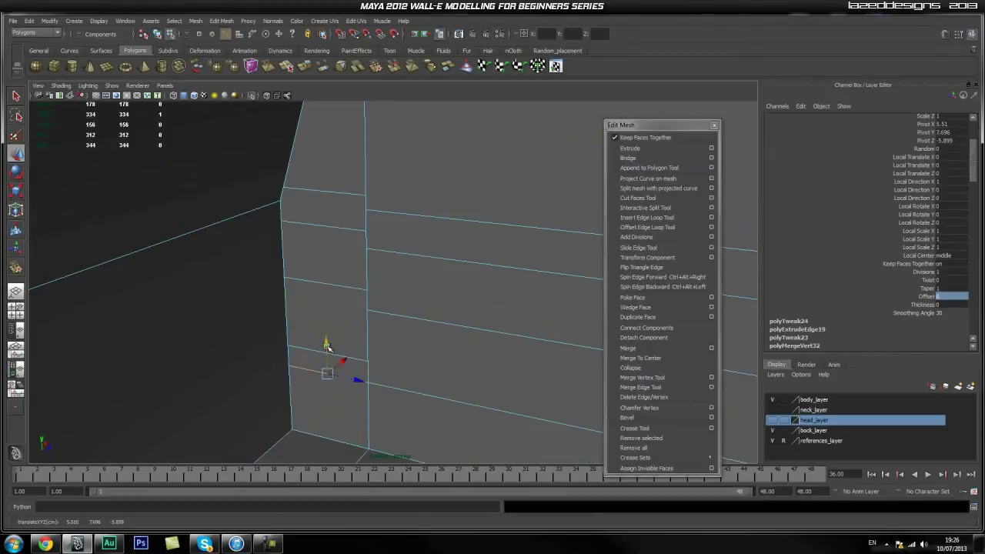
pyautogui.click(367, 311)
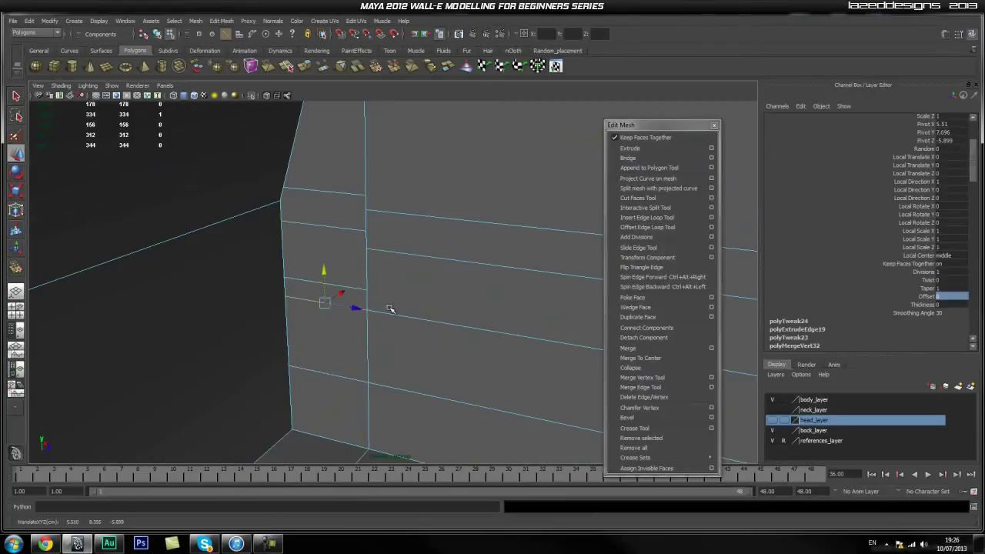
# - Extrude the strip's upper edge with an offset of 0 and raise it vertically to the side wall's third horizontal edge from the floor
pyautogui.click(654, 147)
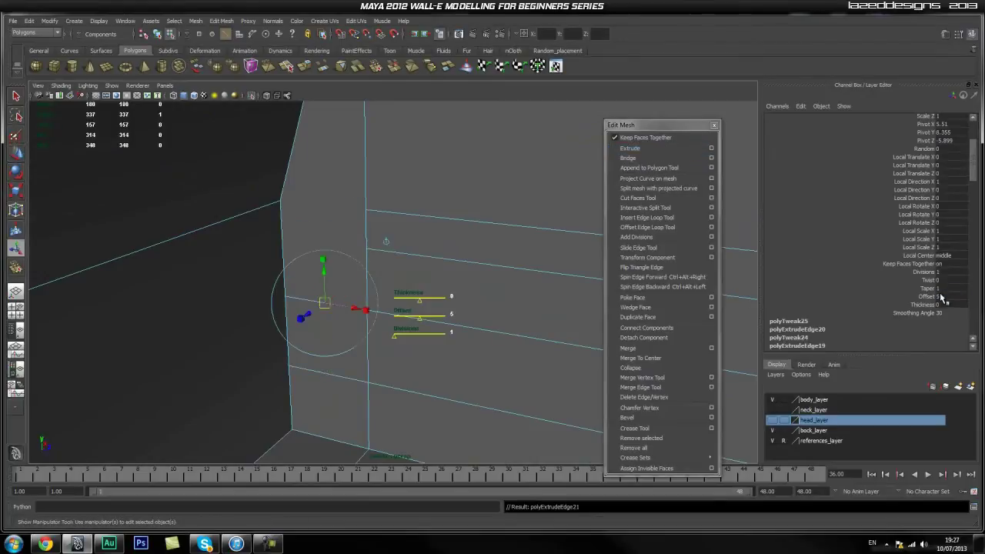
pyautogui.press('Return')
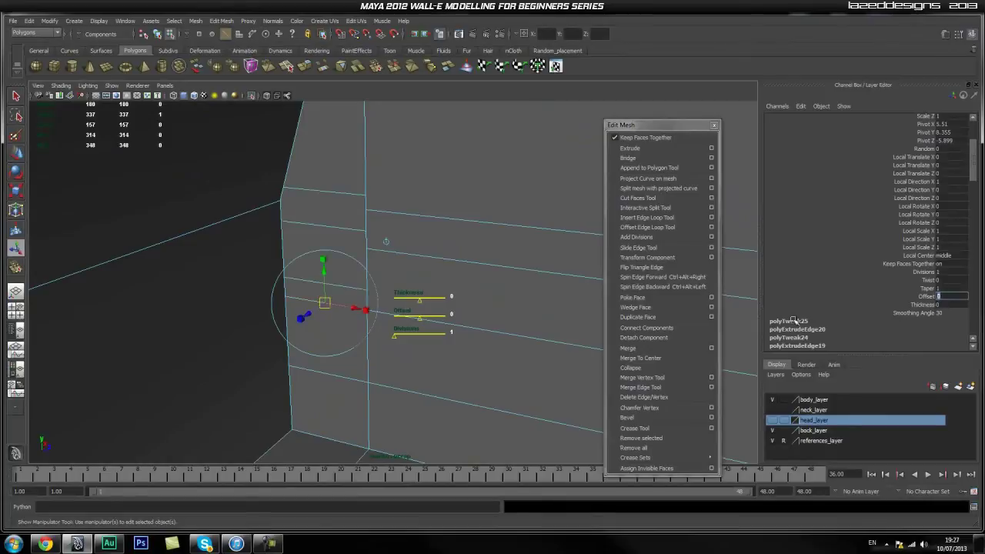
pyautogui.press('w')
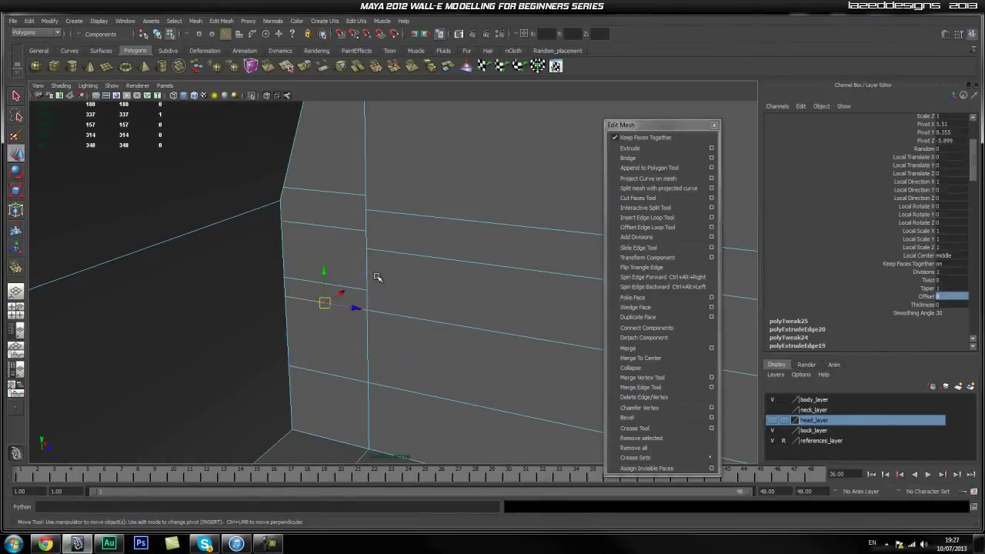
pyautogui.moveTo(367, 250); pyautogui.dragTo(368, 244, button='middle')
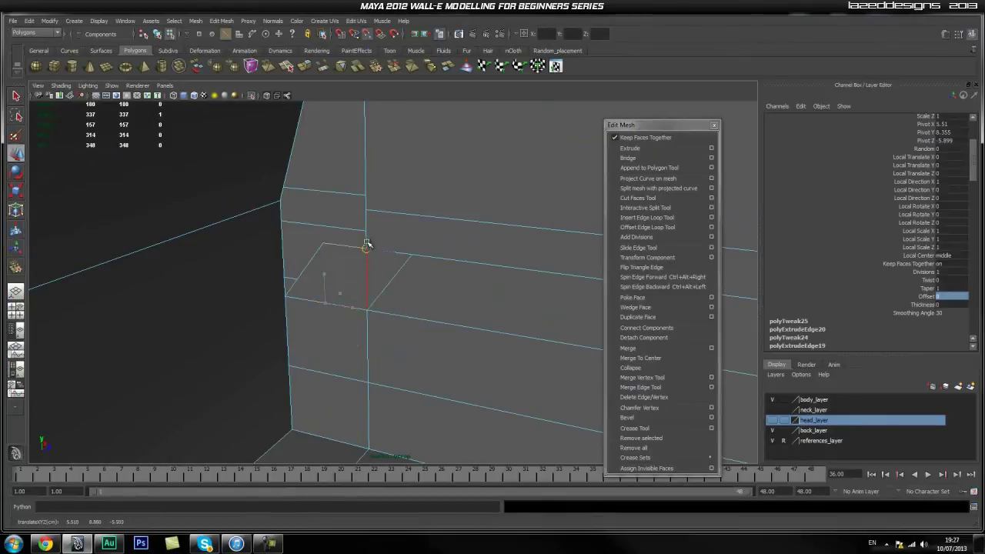
pyautogui.hotkey('ctrl', 'z')
pyautogui.click(324, 270)
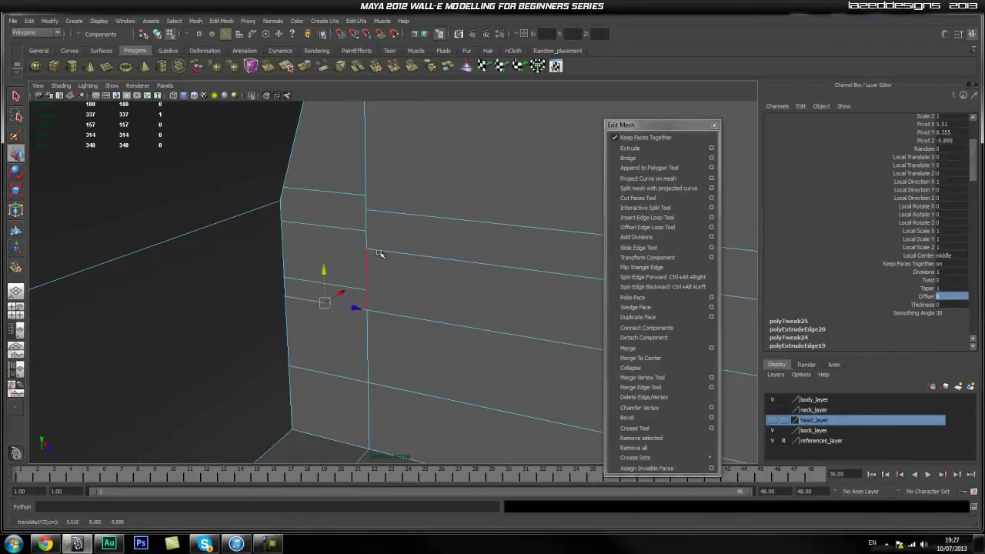
pyautogui.moveTo(367, 250); pyautogui.dragTo(376, 319, button='middle')
# - Extrude the corner strip's upper edge with an offset of 0 and raise it vertically to the side wall's fourth horizontal edge from the floor
pyautogui.scroll(2, 374, 244)
pyautogui.click(629, 147)
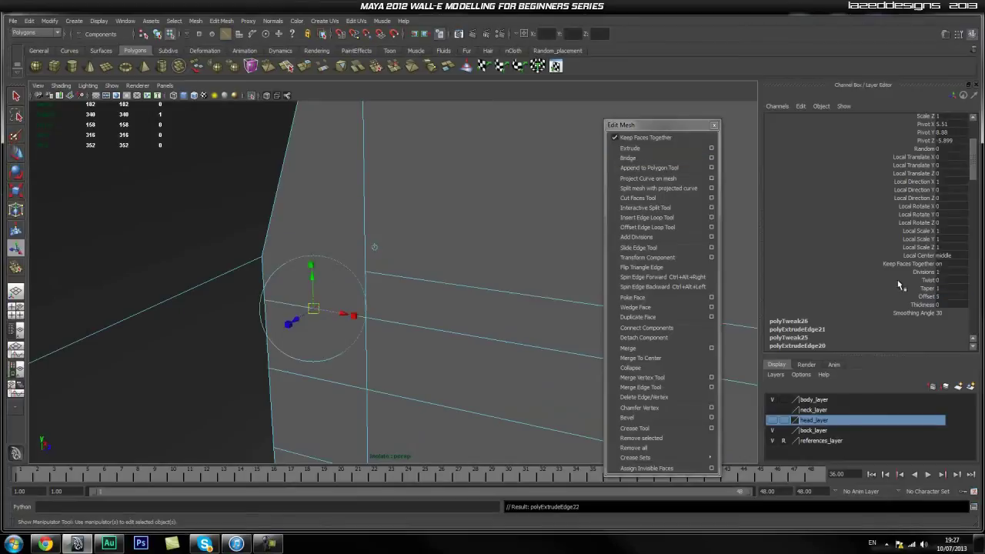
pyautogui.press('Return')
pyautogui.press('w')
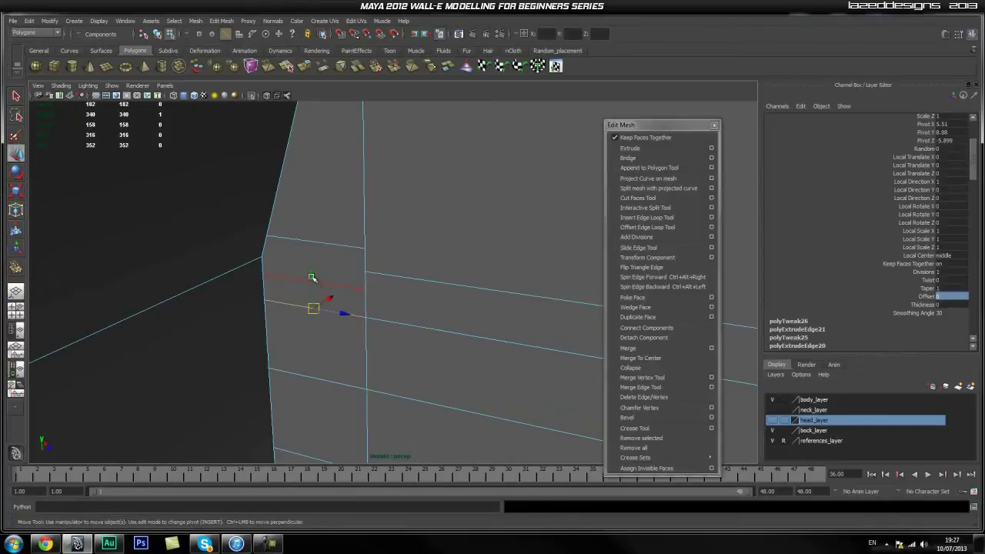
pyautogui.click(313, 277)
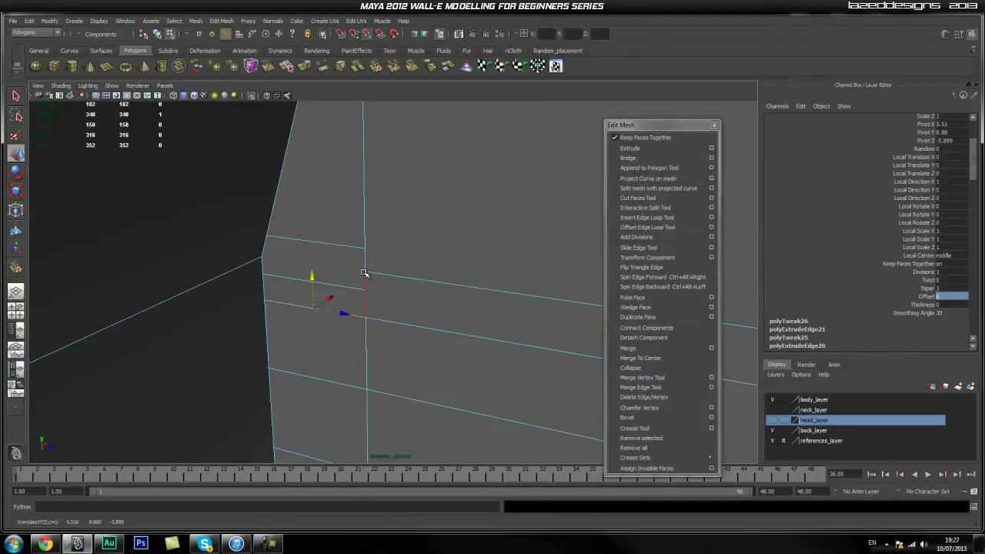
pyautogui.keyDown('alt'); pyautogui.moveTo(364, 268); pyautogui.dragTo(407, 269); pyautogui.keyUp('alt')
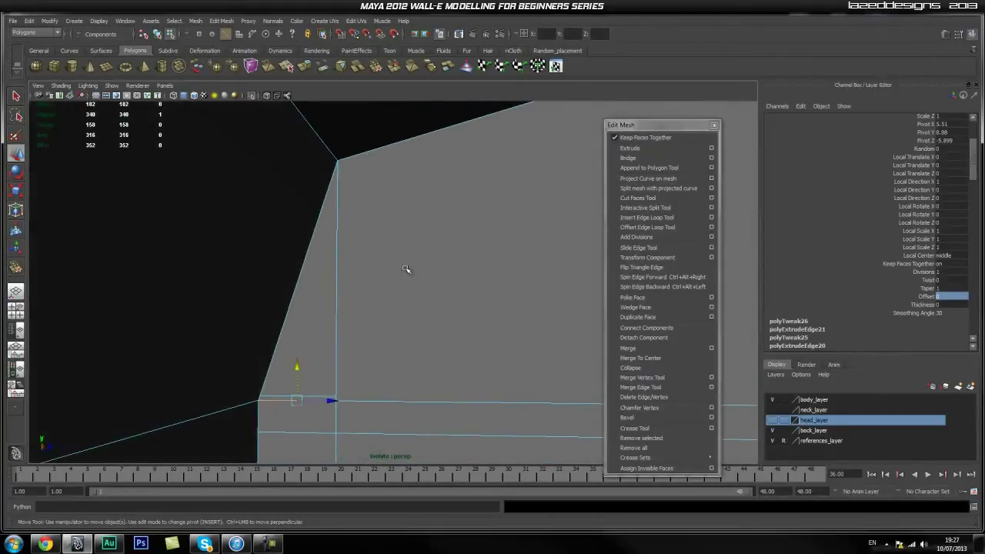
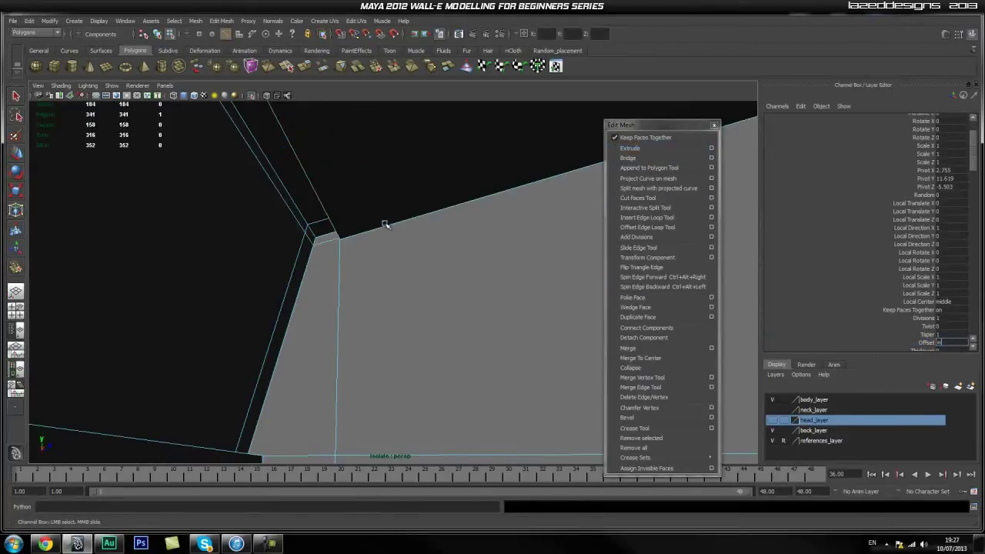
# - Move the newly extruded edge below the sloping top panel slightly outward and down to form a narrow strip at the upper corner
pyautogui.press('w')
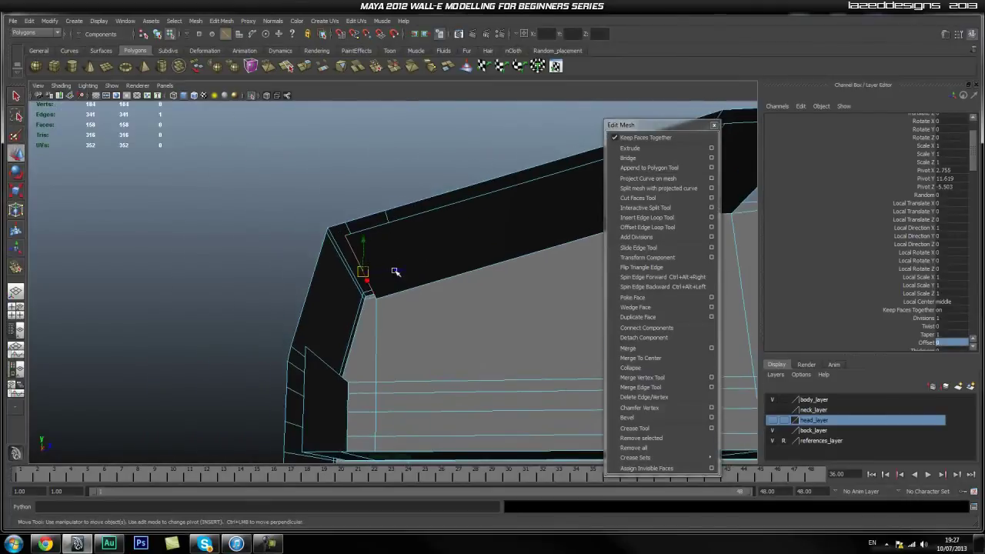
pyautogui.moveTo(394, 272); pyautogui.dragTo(393, 270, button='middle')
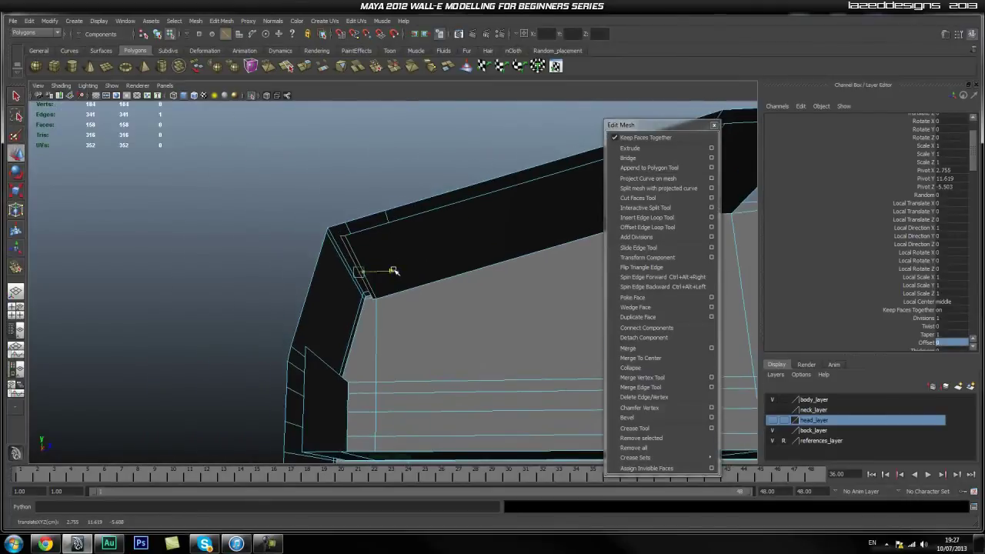
pyautogui.moveTo(313, 282)
pyautogui.keyDown('alt'); pyautogui.mouseDown()
pyautogui.moveTo(301, 284)
pyautogui.moveTo(305, 299)
pyautogui.mouseUp(); pyautogui.keyUp('alt')
pyautogui.keyDown('alt'); pyautogui.moveTo(350, 359); pyautogui.dragTo(362, 302); pyautogui.keyUp('alt')
pyautogui.moveTo(347, 216); pyautogui.dragTo(400, 246)
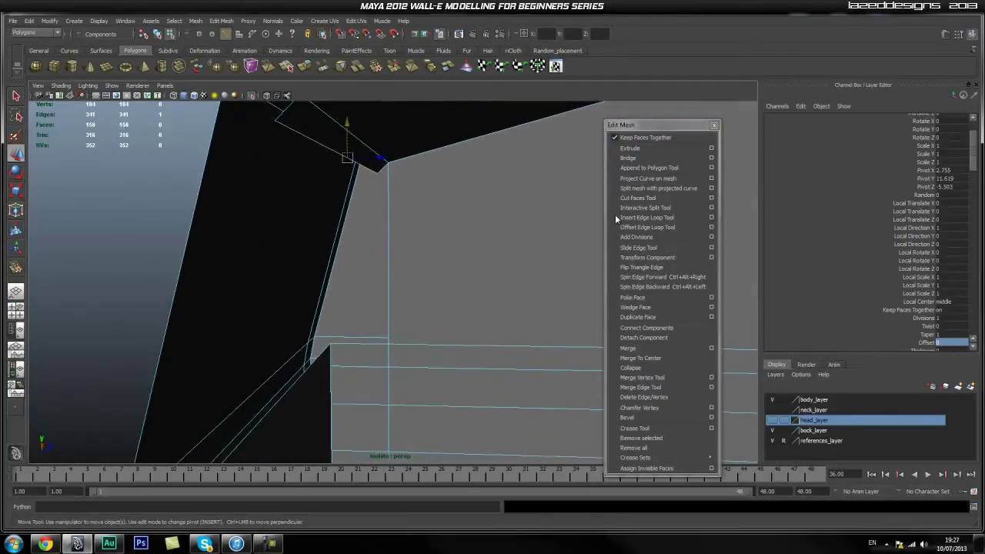
# - Extrude the narrow strip's free edge with an offset of 0 and move it down and outward toward the lower inner end panel
pyautogui.click(648, 149)
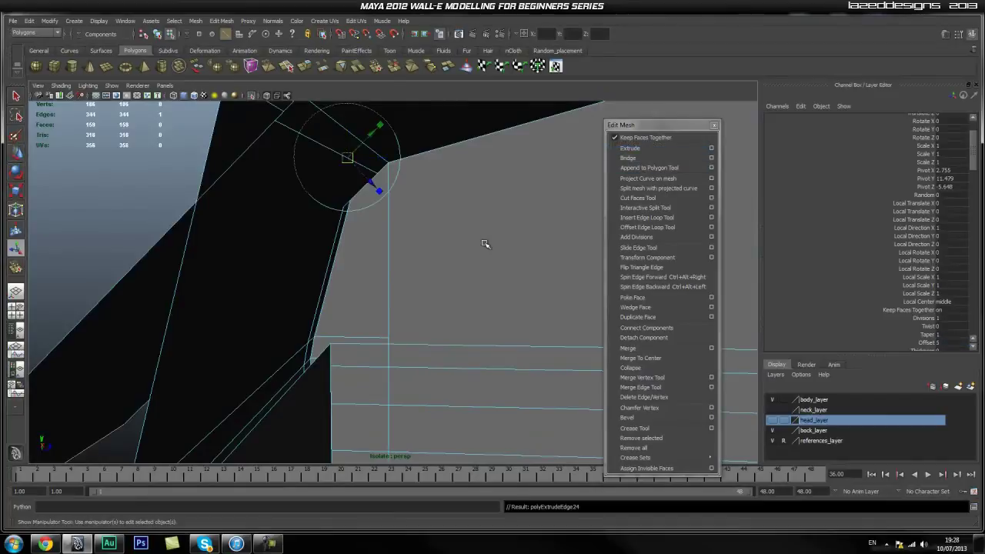
pyautogui.click(937, 343)
pyautogui.write('0')
pyautogui.press('Return')
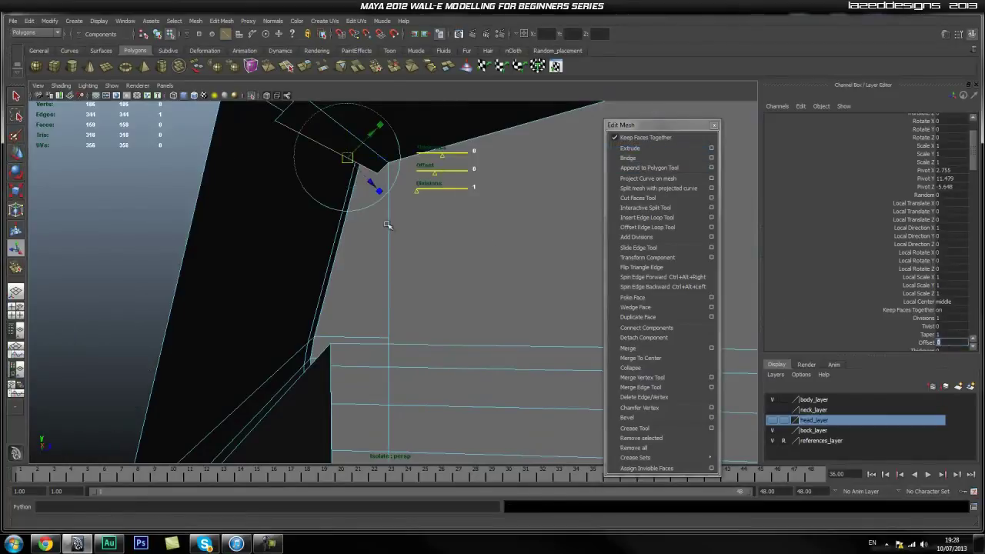
pyautogui.keyDown('alt'); pyautogui.moveTo(323, 362); pyautogui.dragTo(337, 335, button='middle'); pyautogui.keyUp('alt')
pyautogui.press('w')
pyautogui.scroll(-3, 377, 206)
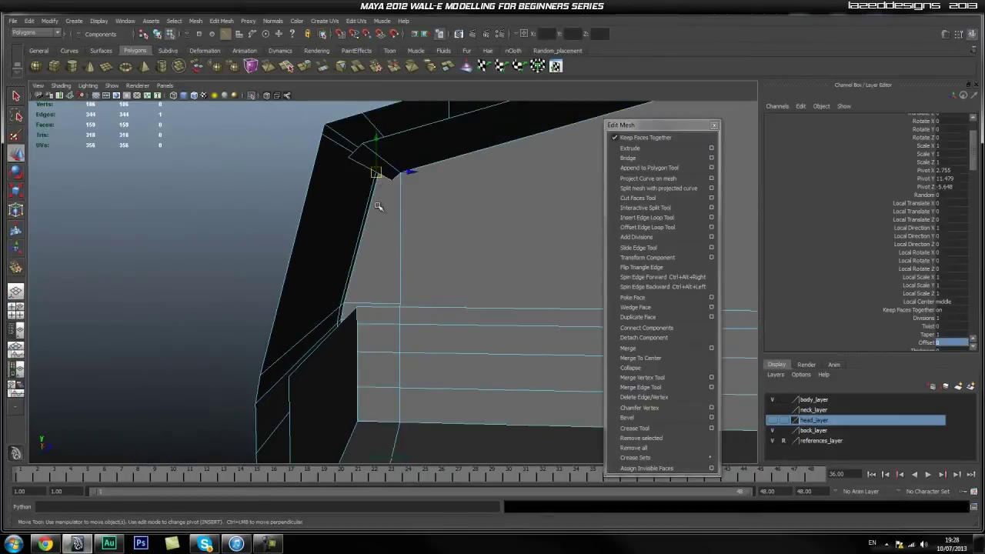
pyautogui.moveTo(379, 145); pyautogui.dragTo(377, 282)
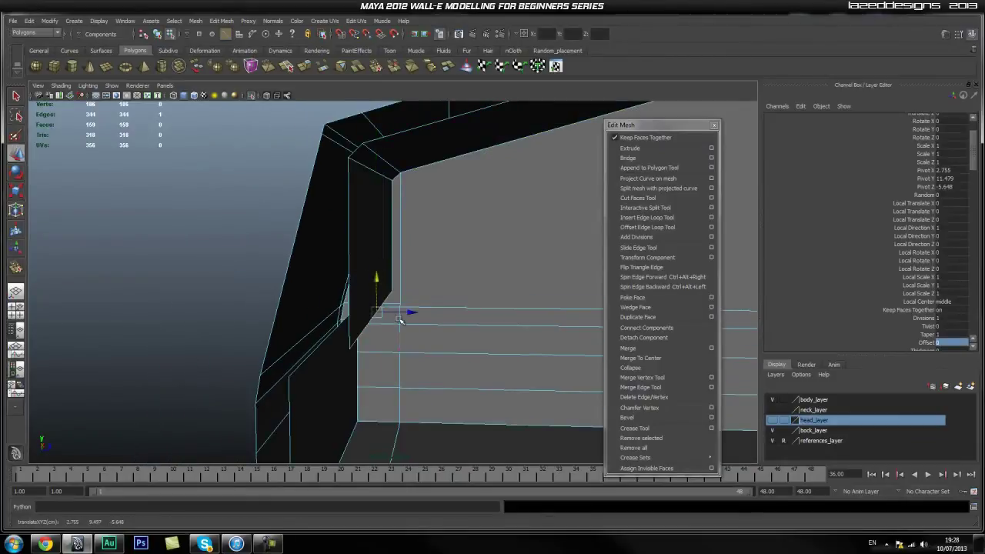
pyautogui.moveTo(408, 312); pyautogui.dragTo(368, 313)
# - Lower the sloped panel's bottom edge and shift it outward to line up with the top edge of the lower inner end panel
pyautogui.scroll(3, 452, 370)
pyautogui.keyDown('alt'); pyautogui.moveTo(393, 368); pyautogui.dragTo(410, 317, button='middle'); pyautogui.keyUp('alt')
pyautogui.click(323, 264)
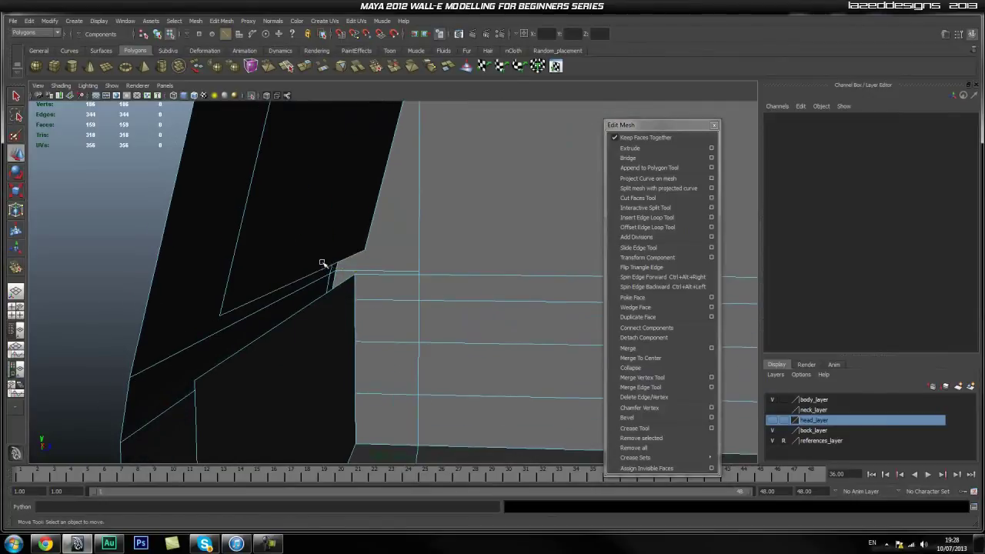
pyautogui.click(316, 274)
pyautogui.moveTo(325, 236); pyautogui.dragTo(323, 267)
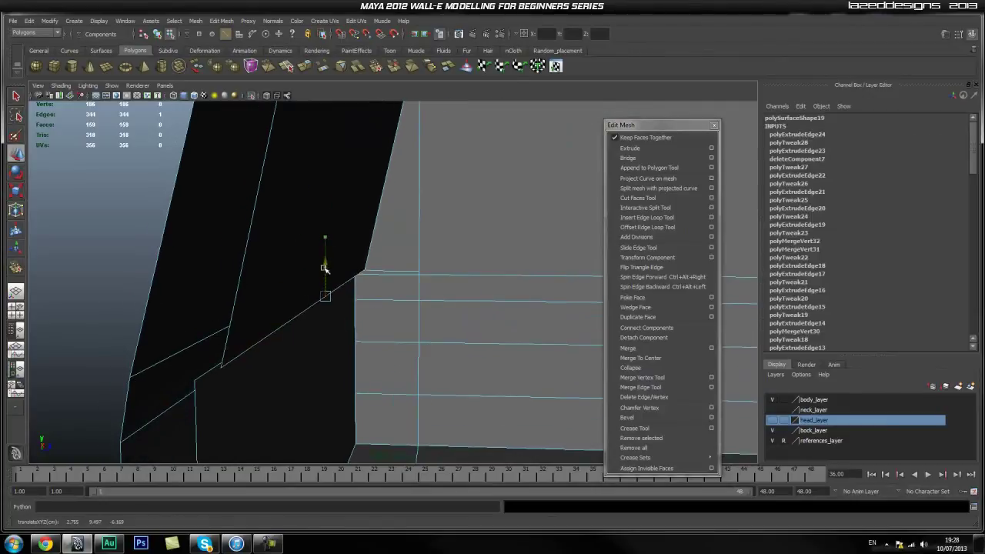
pyautogui.moveTo(356, 296); pyautogui.dragTo(343, 298)
# - Merge the sloped panel's two bottom corner vertices into the top corner vertices of the lower inner end panel
pyautogui.keyDown('alt'); pyautogui.moveTo(334, 336); pyautogui.dragTo(435, 305); pyautogui.keyUp('alt')
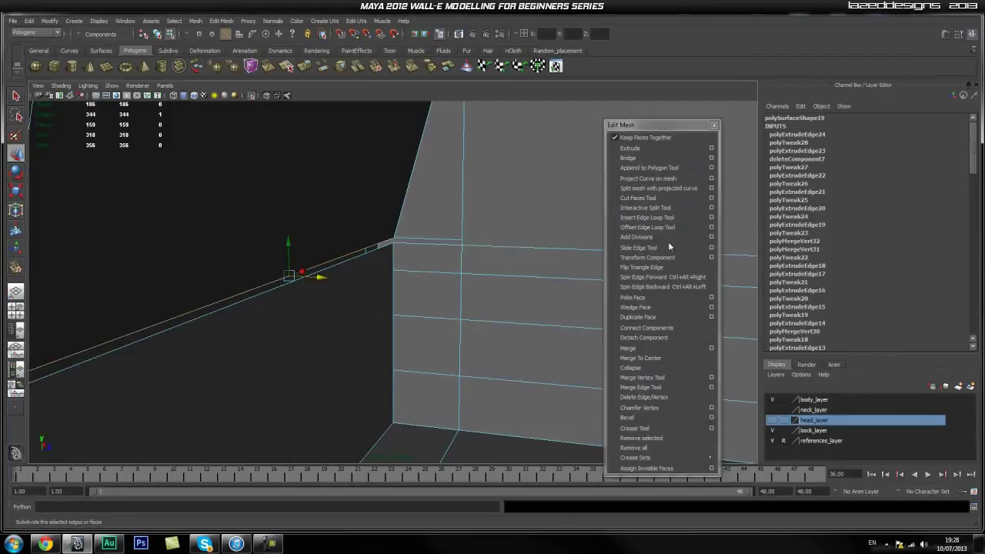
pyautogui.click(658, 378)
pyautogui.keyDown('alt'); pyautogui.moveTo(284, 343); pyautogui.dragTo(331, 338); pyautogui.keyUp('alt')
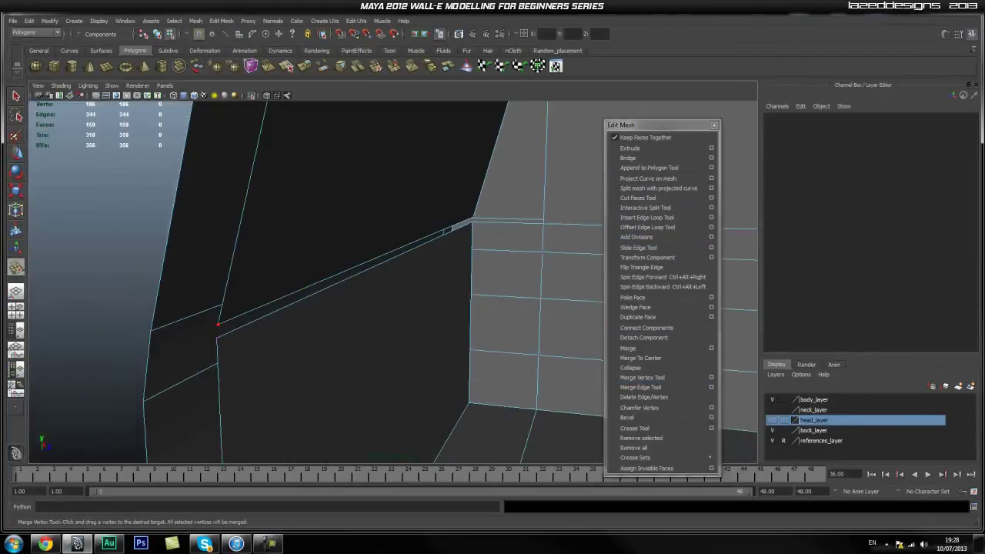
pyautogui.moveTo(218, 324); pyautogui.dragTo(216, 337)
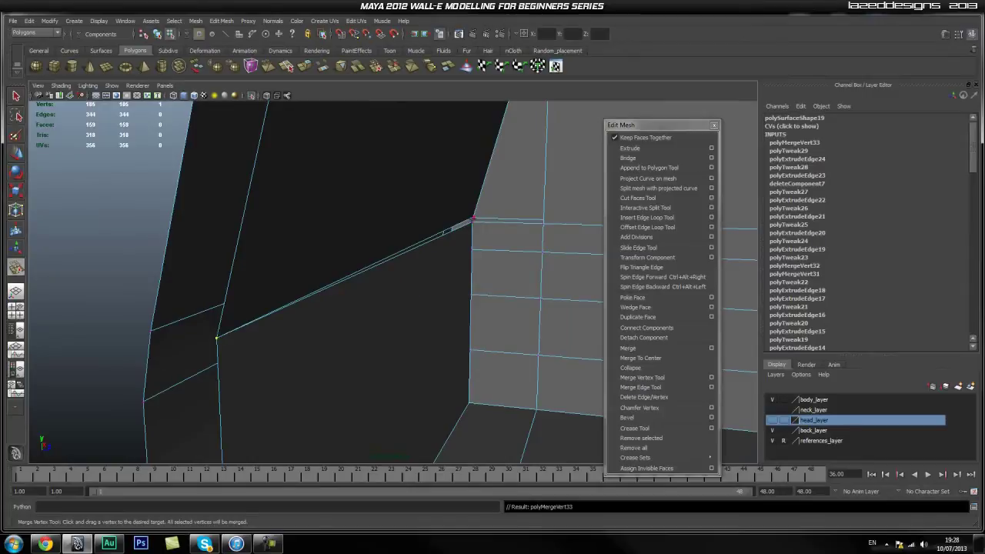
pyautogui.moveTo(473, 219); pyautogui.dragTo(453, 250)
pyautogui.keyDown('alt'); pyautogui.moveTo(453, 250); pyautogui.dragTo(408, 300, button='middle'); pyautogui.keyUp('alt')
pyautogui.keyDown('alt'); pyautogui.moveTo(408, 299); pyautogui.dragTo(417, 332); pyautogui.keyUp('alt')
pyautogui.keyDown('alt'); pyautogui.moveTo(418, 332); pyautogui.dragTo(413, 282, button='middle'); pyautogui.keyUp('alt')
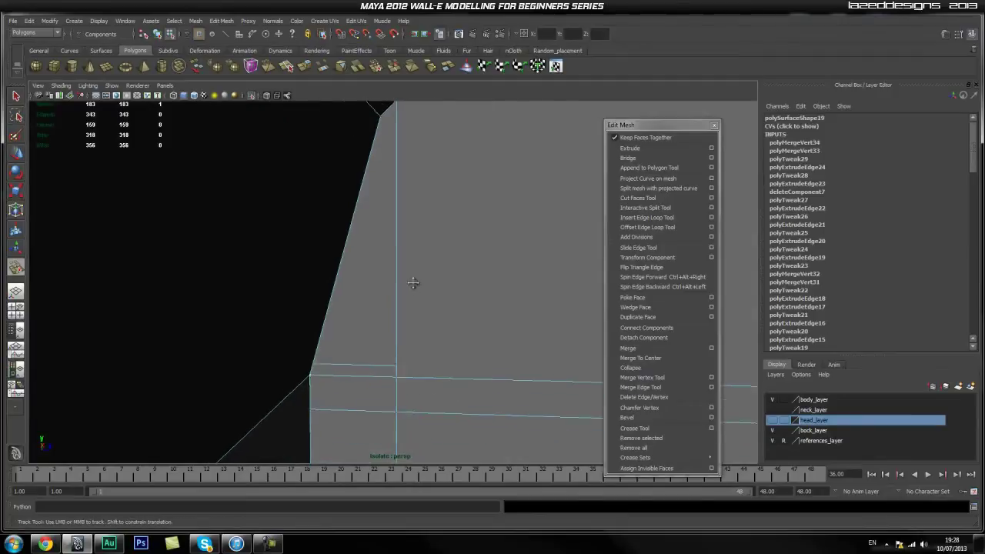
# - Try lifting the corner strip's short top edge to check whether it is attached to the neighbouring panels
pyautogui.keyDown('alt'); pyautogui.moveTo(413, 281); pyautogui.dragTo(454, 367); pyautogui.keyUp('alt')
pyautogui.moveTo(391, 352)
pyautogui.keyDown('alt'); pyautogui.mouseDown(button='middle')
pyautogui.moveTo(390, 318)
pyautogui.moveTo(381, 346)
pyautogui.mouseUp(button='middle'); pyautogui.keyUp('alt')
pyautogui.press('q')
pyautogui.press('w')
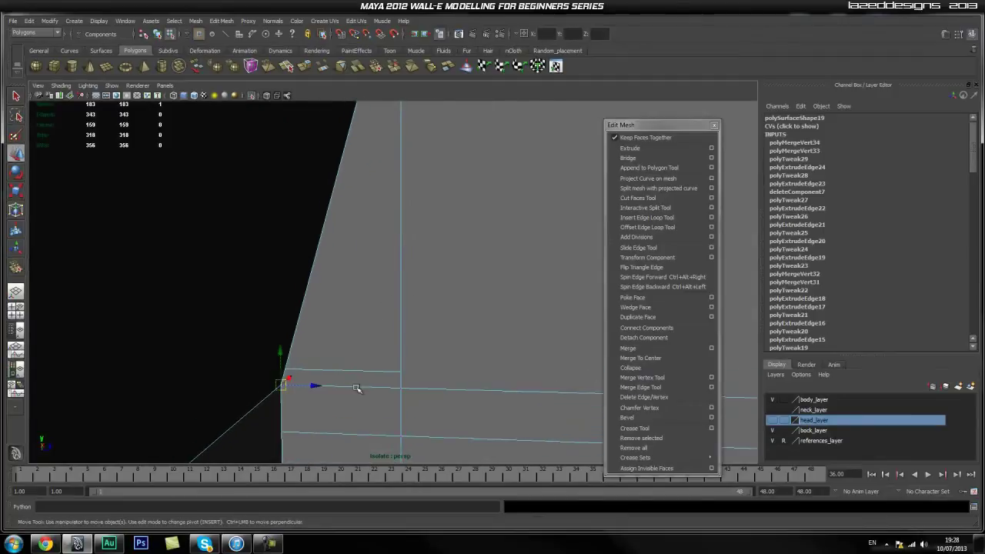
pyautogui.moveTo(356, 367); pyautogui.dragTo(355, 388, button='right')
pyautogui.moveTo(364, 347); pyautogui.dragTo(362, 346, button='right')
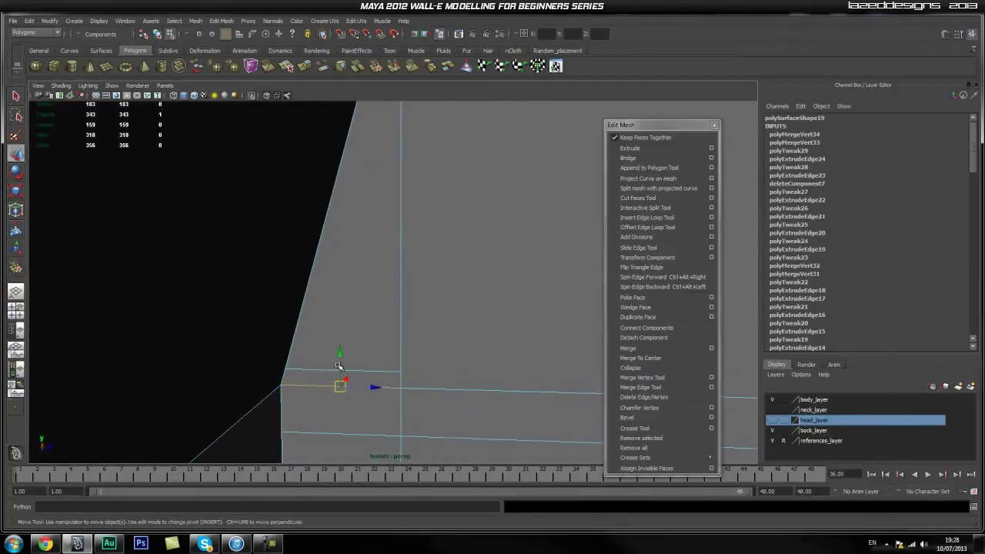
pyautogui.moveTo(340, 356); pyautogui.dragTo(345, 320)
# - Merge the overlapping vertices where the corner strip's short top edge meets the side wall's horizontal edge
pyautogui.scroll(-4, 428, 392)
pyautogui.keyDown('alt'); pyautogui.moveTo(439, 395); pyautogui.dragTo(422, 384); pyautogui.keyUp('alt')
pyautogui.press('q')
pyautogui.moveTo(415, 367); pyautogui.dragTo(372, 367, button='right')
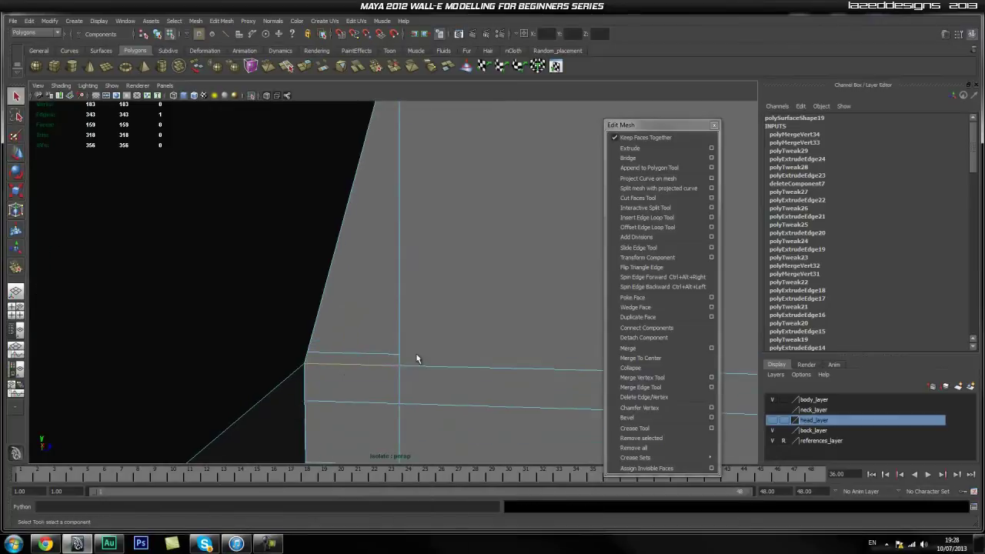
pyautogui.moveTo(415, 355); pyautogui.dragTo(390, 375)
pyautogui.keyDown('shift'); pyautogui.moveTo(388, 384); pyautogui.dragTo(410, 352, button='right'); pyautogui.keyUp('shift')
# - Lift the short top edge again to test the merged vertices, and undo the move
pyautogui.moveTo(358, 372); pyautogui.dragTo(375, 370, button='right')
pyautogui.click(377, 366)
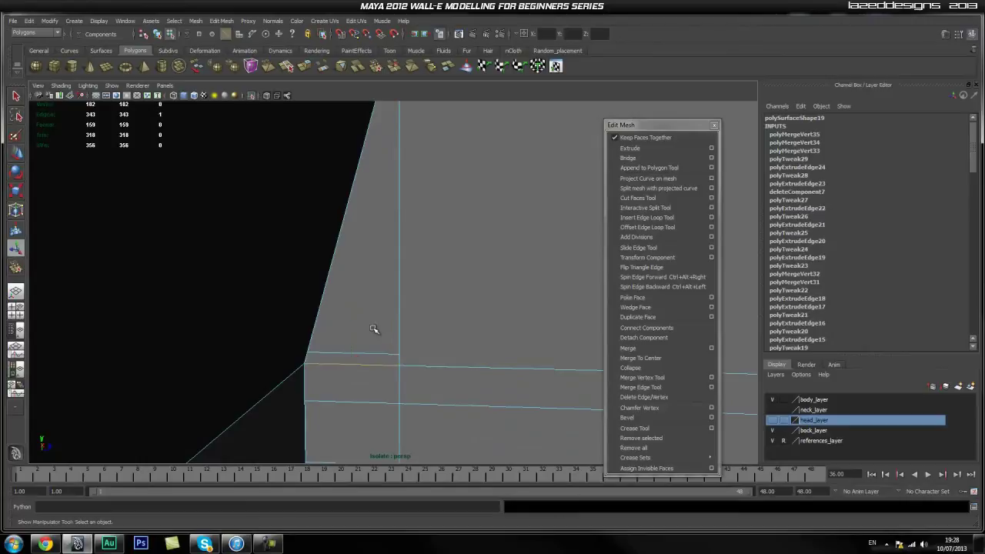
pyautogui.press('w')
pyautogui.moveTo(352, 350); pyautogui.dragTo(350, 325)
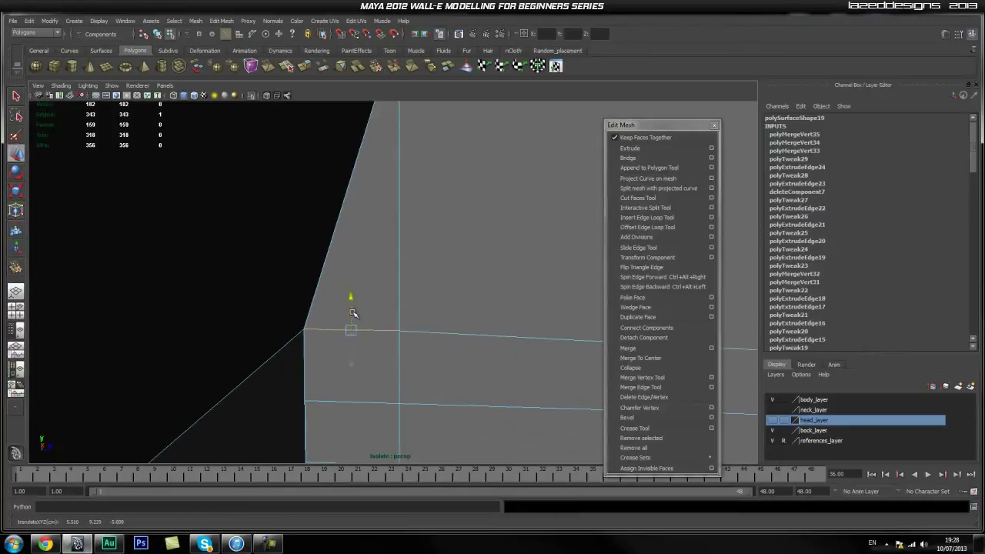
pyautogui.hotkey('ctrl', 'z')
# - Merge the vertices at the inner corner where the strip's short top edge meets the end panel
pyautogui.keyDown('alt'); pyautogui.moveTo(331, 380); pyautogui.dragTo(310, 379); pyautogui.keyUp('alt')
pyautogui.moveTo(334, 367); pyautogui.dragTo(308, 368, button='right')
pyautogui.moveTo(376, 338); pyautogui.dragTo(353, 355)
pyautogui.keyDown('shift'); pyautogui.moveTo(333, 343); pyautogui.dragTo(375, 301, button='right'); pyautogui.keyUp('shift')
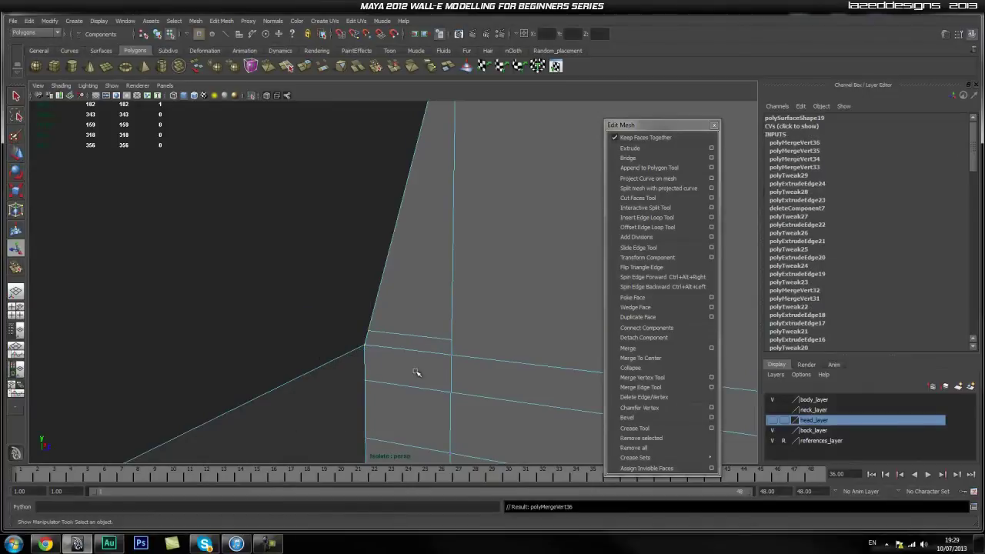
# - Try to extrude the corner strip's short top edge and pull it upward, and undo the attempt
pyautogui.moveTo(414, 352); pyautogui.dragTo(415, 330, button='right')
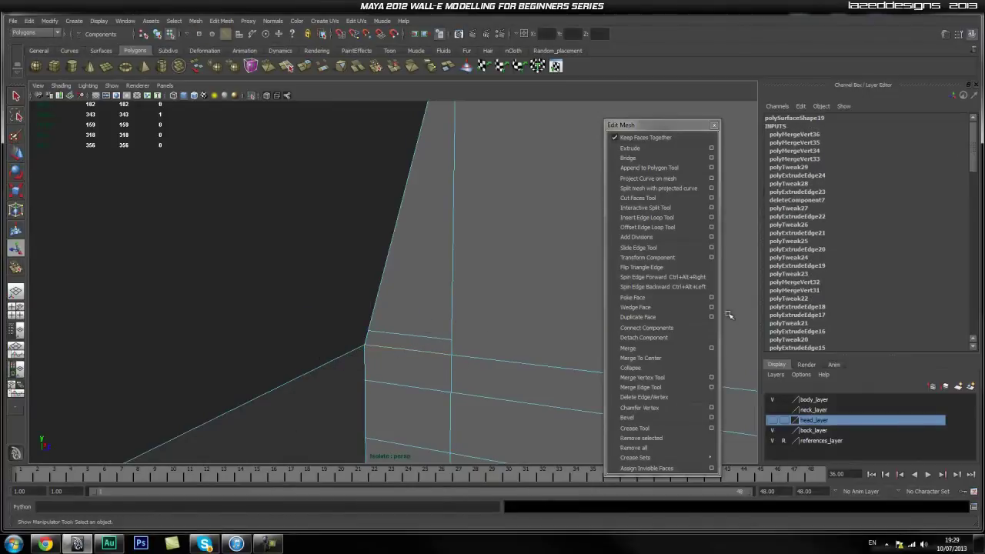
pyautogui.click(660, 148)
pyautogui.keyDown('alt'); pyautogui.moveTo(527, 250); pyautogui.dragTo(457, 281, button='right'); pyautogui.keyUp('alt')
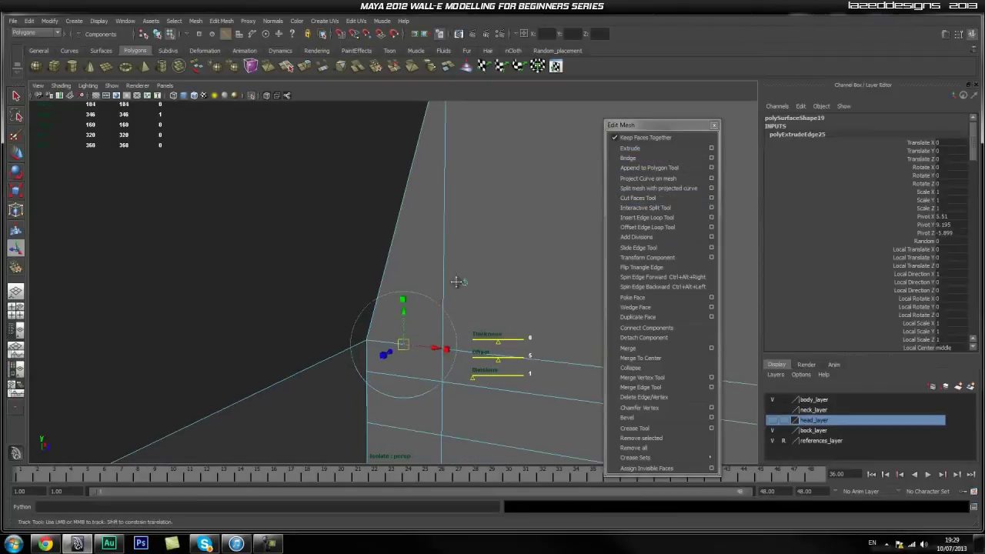
pyautogui.keyDown('alt'); pyautogui.moveTo(457, 282); pyautogui.dragTo(431, 309, button='middle'); pyautogui.keyUp('alt')
pyautogui.moveTo(370, 340); pyautogui.dragTo(397, 300)
pyautogui.hotkey('ctrl', 'z')
pyautogui.keyDown('alt'); pyautogui.moveTo(410, 377); pyautogui.dragTo(385, 314); pyautogui.keyUp('alt')
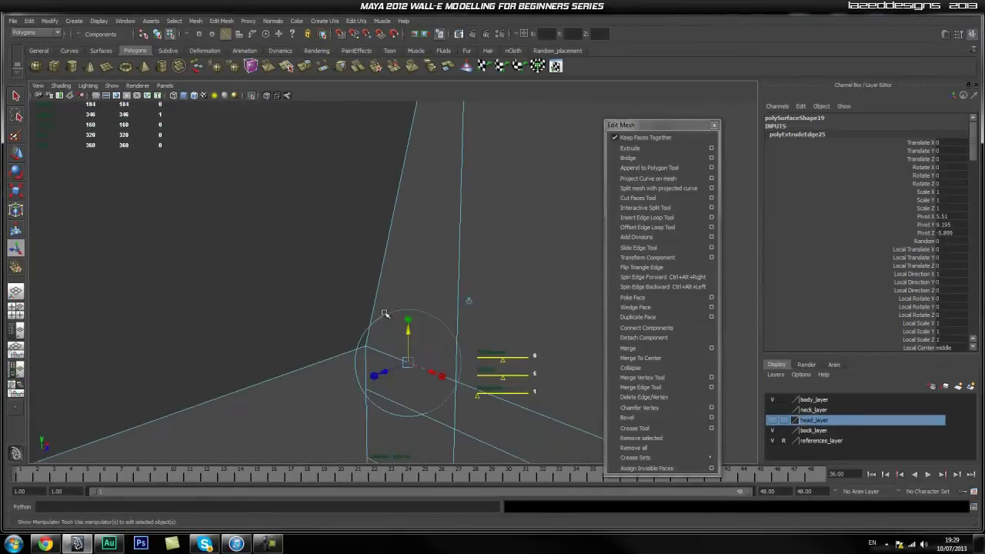
pyautogui.hotkey('ctrl', 'z')
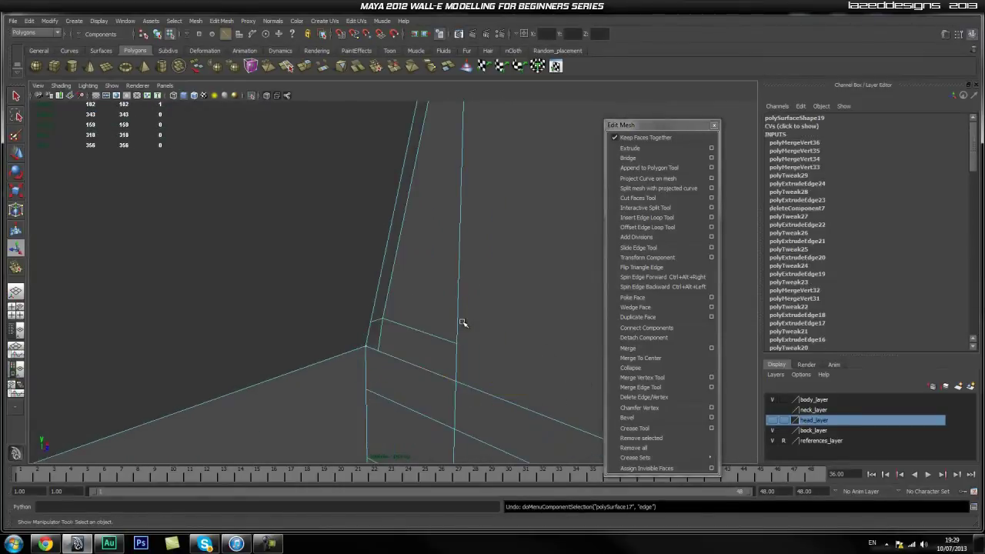
# - Select the corner strip's short top edge beneath the sloped panel and extrude it with an offset of 0
pyautogui.keyDown('alt'); pyautogui.moveTo(425, 356); pyautogui.dragTo(392, 363); pyautogui.keyUp('alt')
pyautogui.moveTo(336, 369); pyautogui.dragTo(336, 344, button='right')
pyautogui.click(346, 375)
pyautogui.keyDown('alt'); pyautogui.moveTo(402, 369); pyautogui.dragTo(371, 368); pyautogui.keyUp('alt')
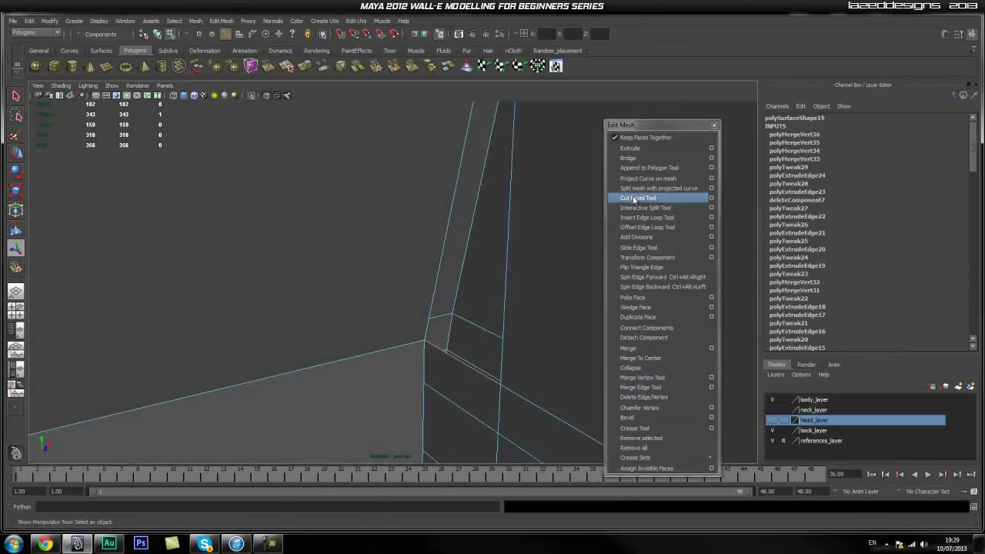
pyautogui.click(643, 158)
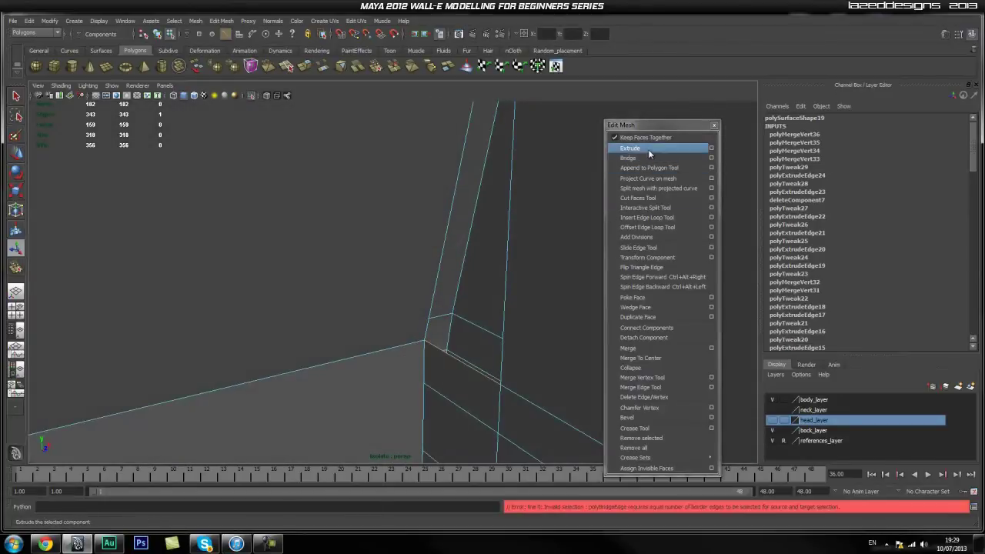
pyautogui.click(648, 150)
pyautogui.scroll(-3, 904, 337)
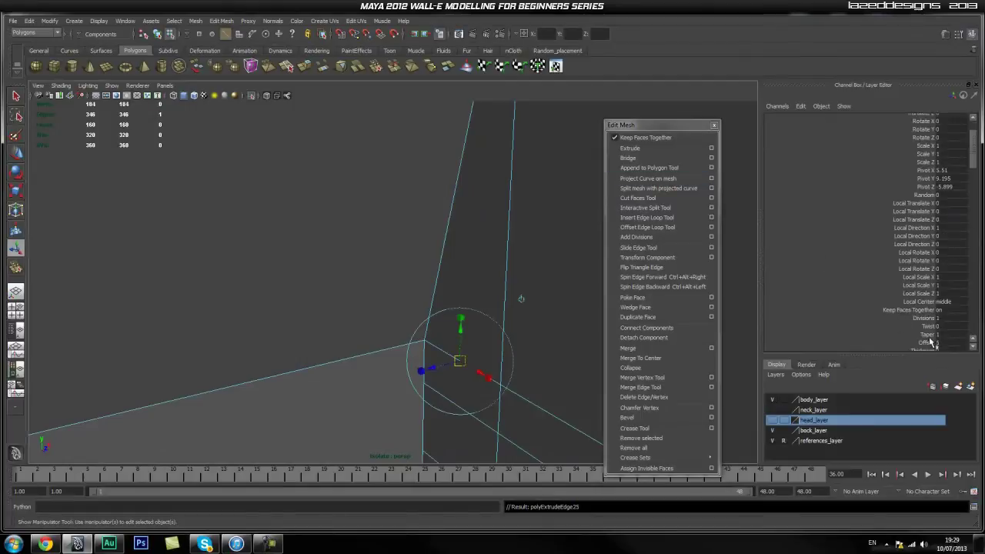
pyautogui.click(931, 343)
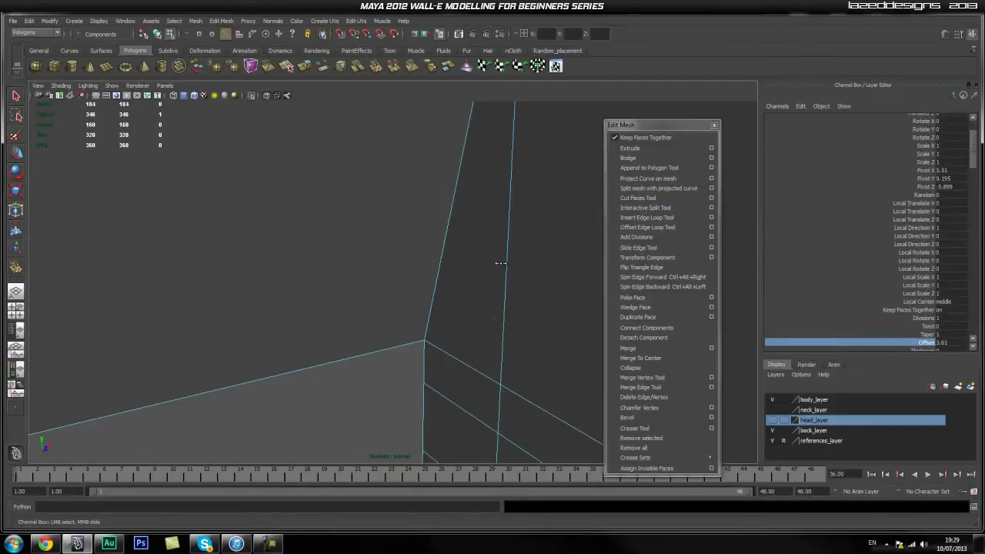
pyautogui.click(951, 345)
pyautogui.write('0')
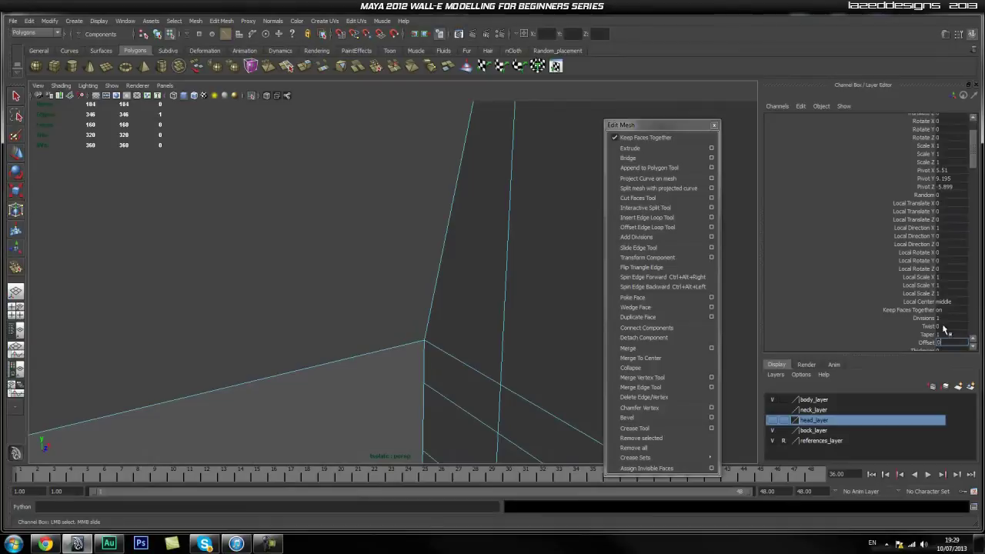
pyautogui.press('Return')
# - Try raising the selected edge vertically along the sloped corner gap, and undo the move and selection
pyautogui.click(466, 363)
pyautogui.press('w')
pyautogui.moveTo(463, 329); pyautogui.dragTo(473, 241)
pyautogui.hotkey('ctrl', 'z')
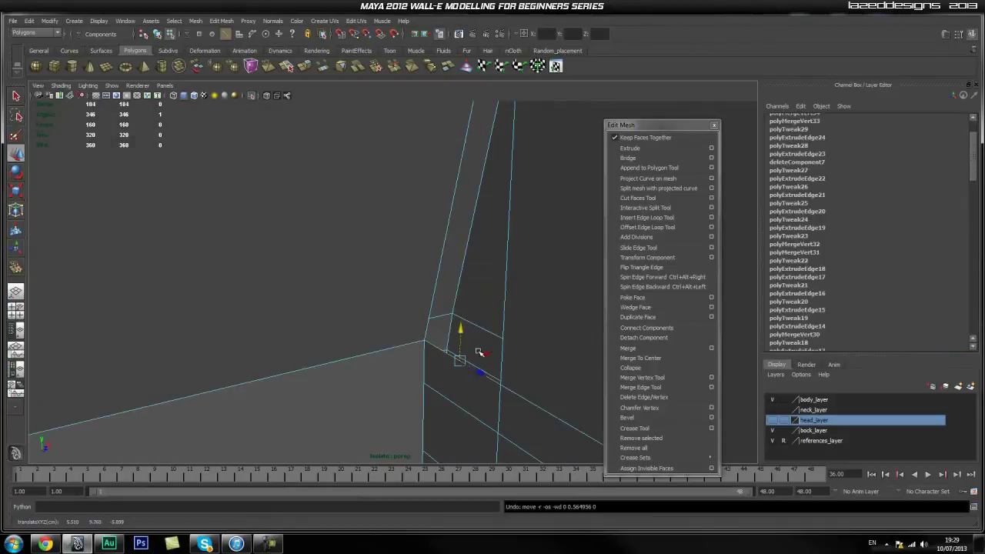
pyautogui.hotkey('ctrl', 'z')
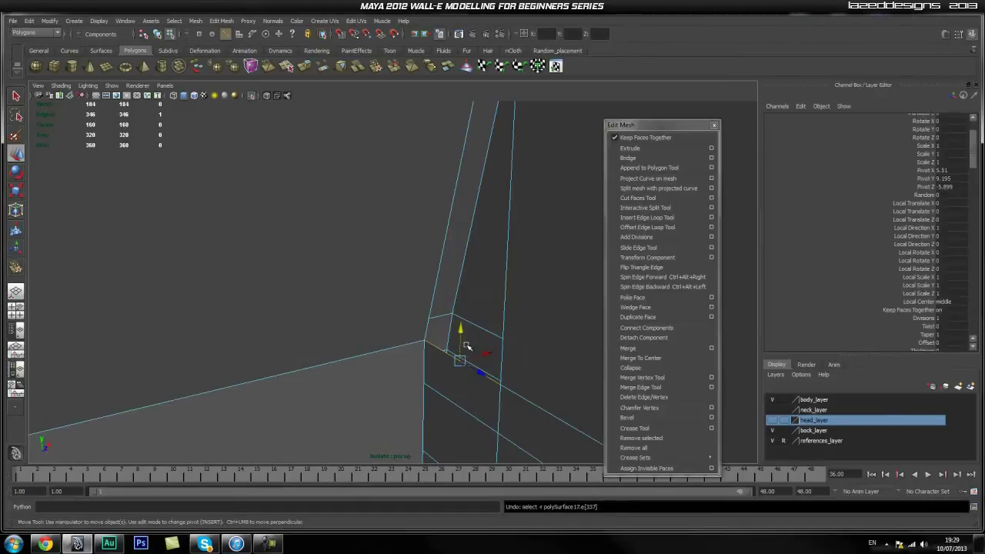
# - Undo the last extrusion and move of the corner strip's short top edge
pyautogui.hotkey('ctrl', 'z')
pyautogui.hotkey('ctrl', 'z')
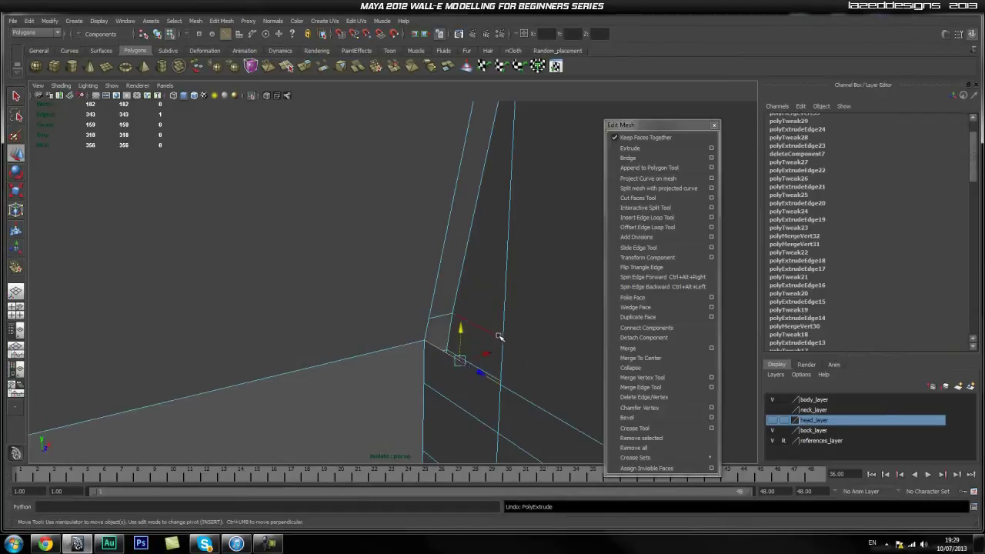
pyautogui.hotkey('ctrl', 'z')
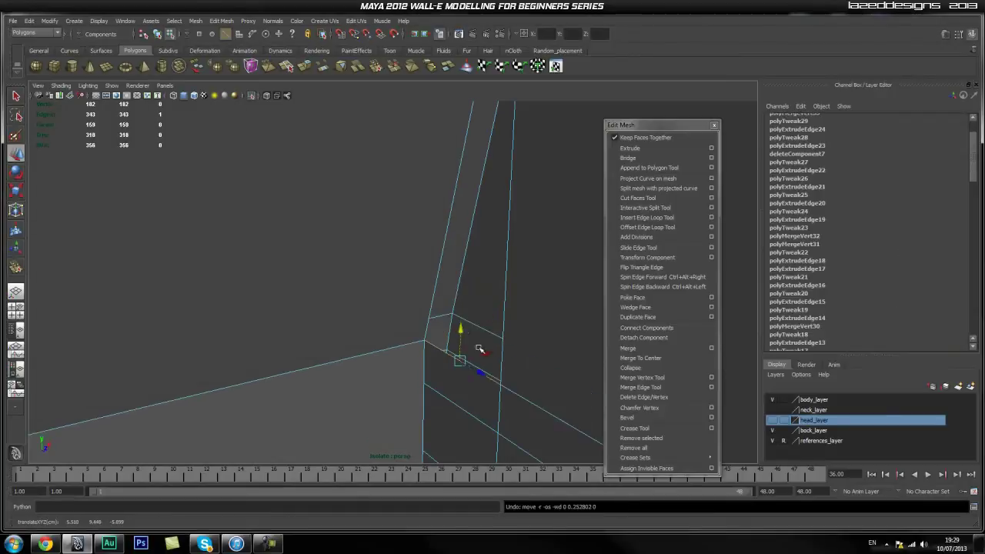
# - Extrude the corner strip's short top edge with an offset of 0 and raise the new edge up the corner gap
pyautogui.moveTo(439, 367); pyautogui.dragTo(443, 338, button='right')
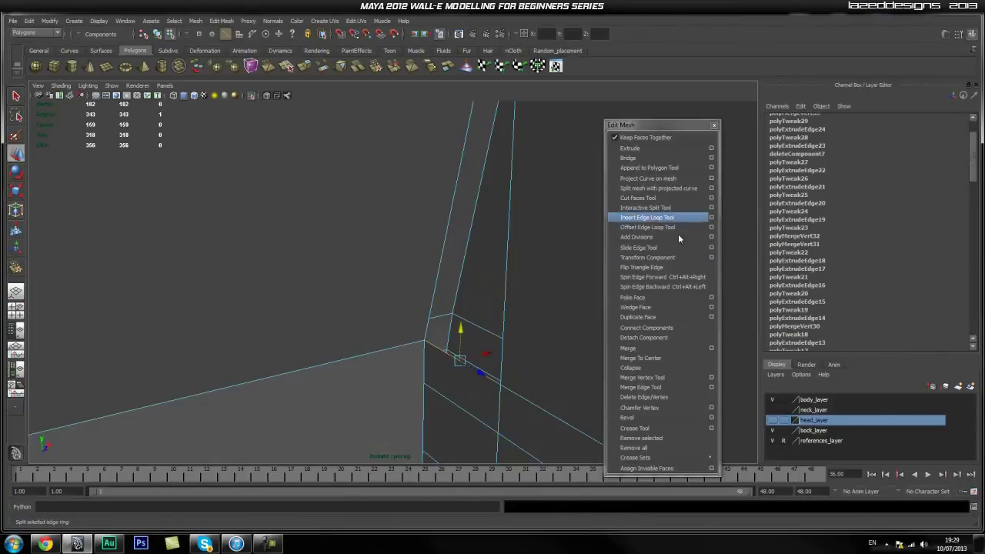
pyautogui.click(641, 147)
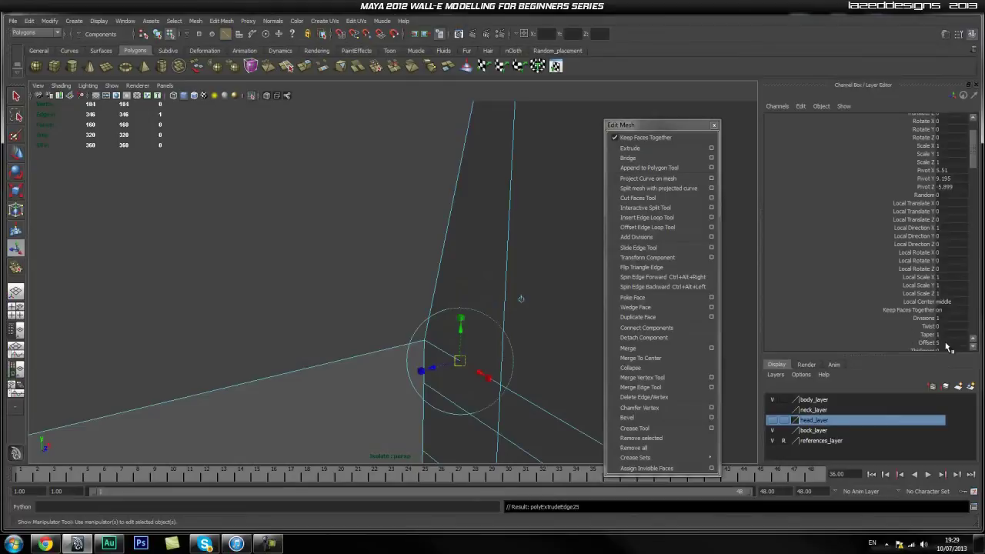
pyautogui.press('Return')
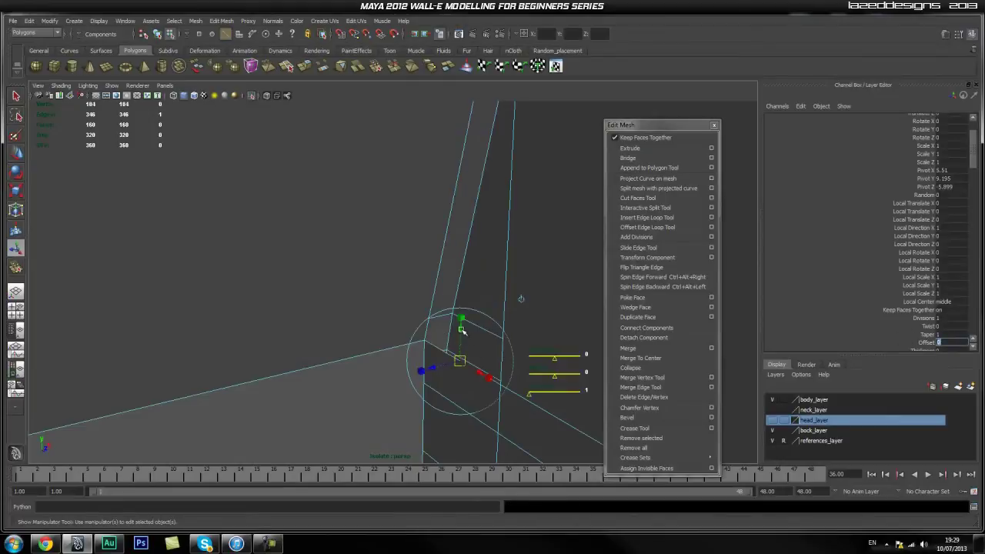
pyautogui.press('w')
pyautogui.moveTo(462, 329); pyautogui.dragTo(528, 347)
# - Shift the raised edge along the Z axis and move it further up the gap toward the sloped panel's upper corner
pyautogui.press('r')
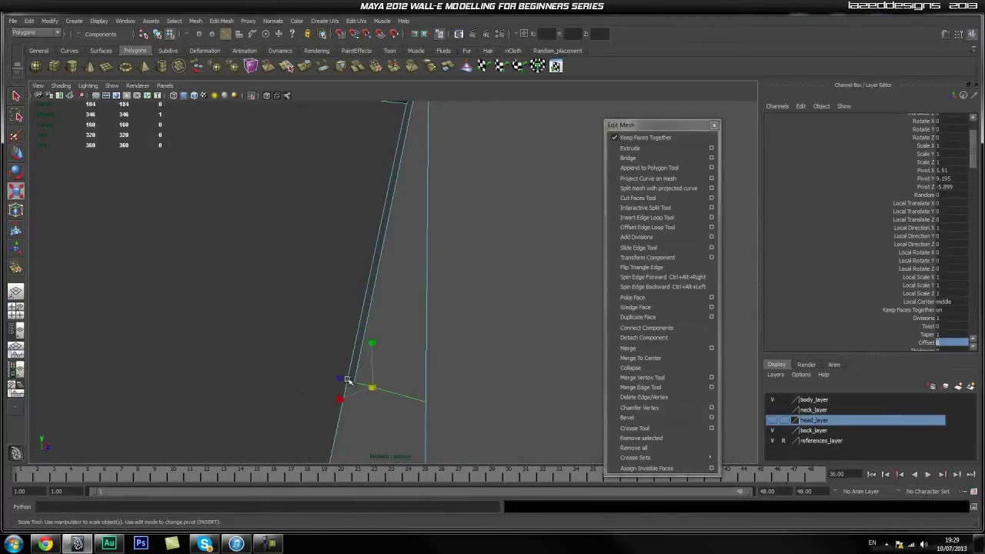
pyautogui.press('w')
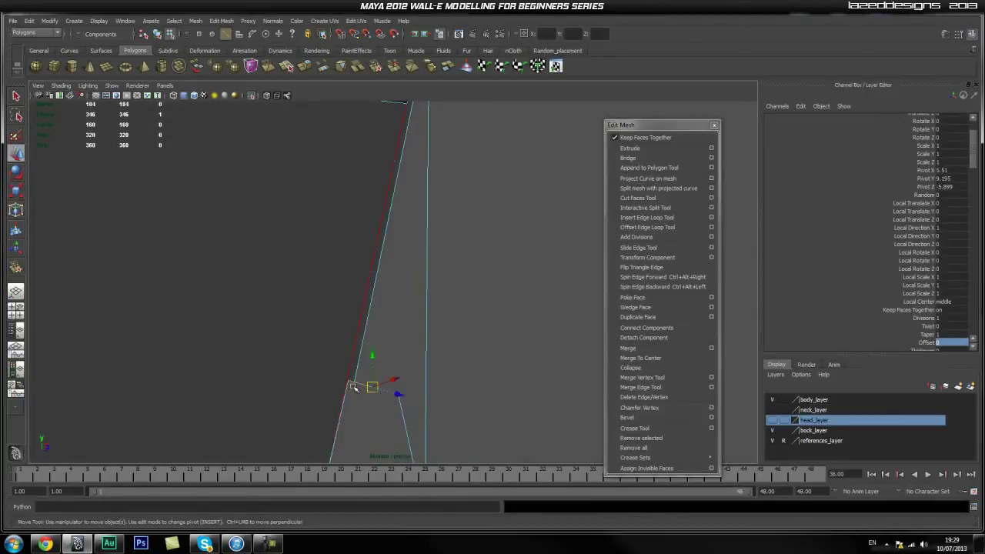
pyautogui.moveTo(395, 395); pyautogui.dragTo(398, 393)
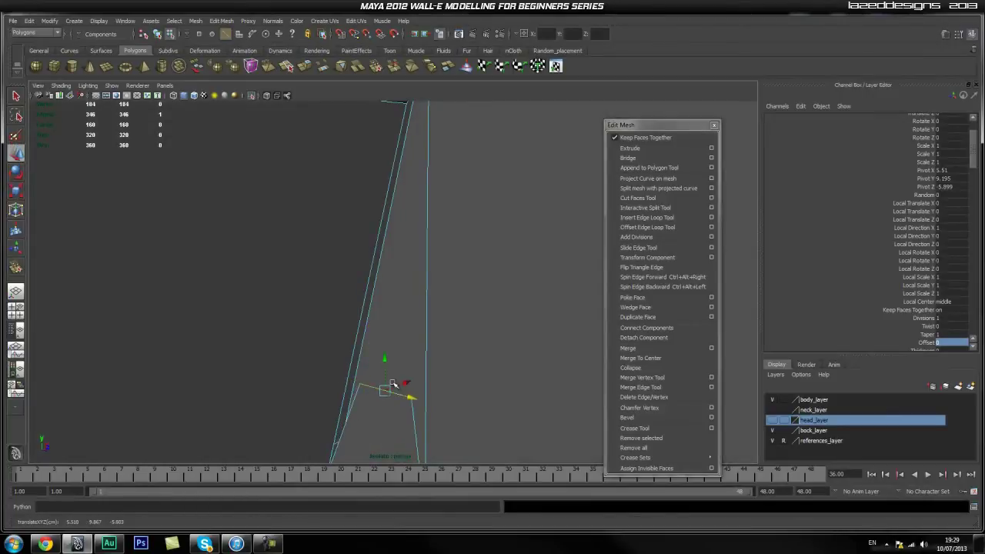
pyautogui.moveTo(382, 358); pyautogui.dragTo(417, 183)
pyautogui.keyDown('alt'); pyautogui.moveTo(428, 229); pyautogui.dragTo(431, 329, button='middle'); pyautogui.keyUp('alt')
pyautogui.keyDown('alt'); pyautogui.moveTo(431, 330); pyautogui.dragTo(418, 297); pyautogui.keyUp('alt')
pyautogui.keyDown('alt'); pyautogui.moveTo(419, 298); pyautogui.dragTo(481, 348, button='right'); pyautogui.keyUp('alt')
pyautogui.keyDown('alt'); pyautogui.moveTo(436, 285); pyautogui.dragTo(454, 319); pyautogui.keyUp('alt')
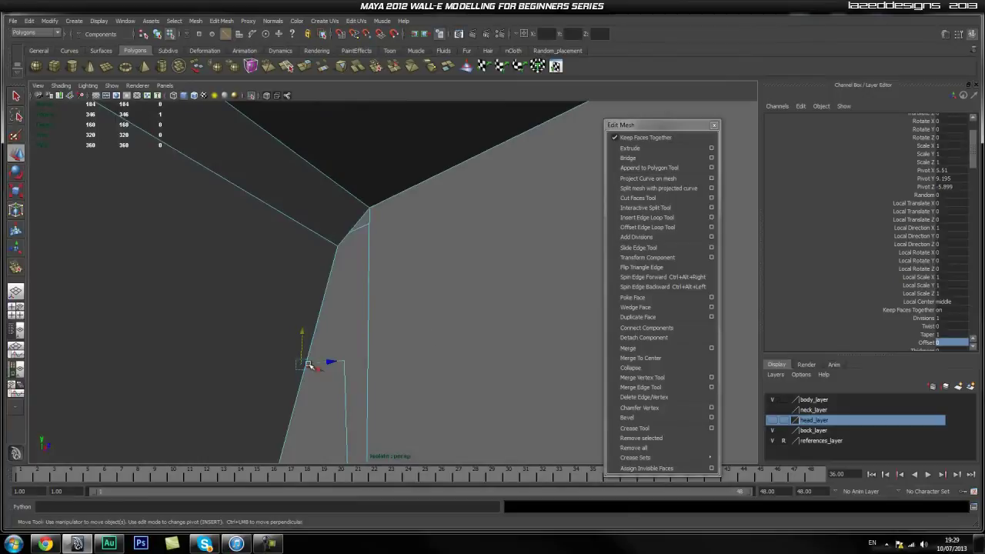
# - Align the raised edge just below the upper corner and scale it to the width of the gap
pyautogui.moveTo(330, 360); pyautogui.dragTo(355, 360)
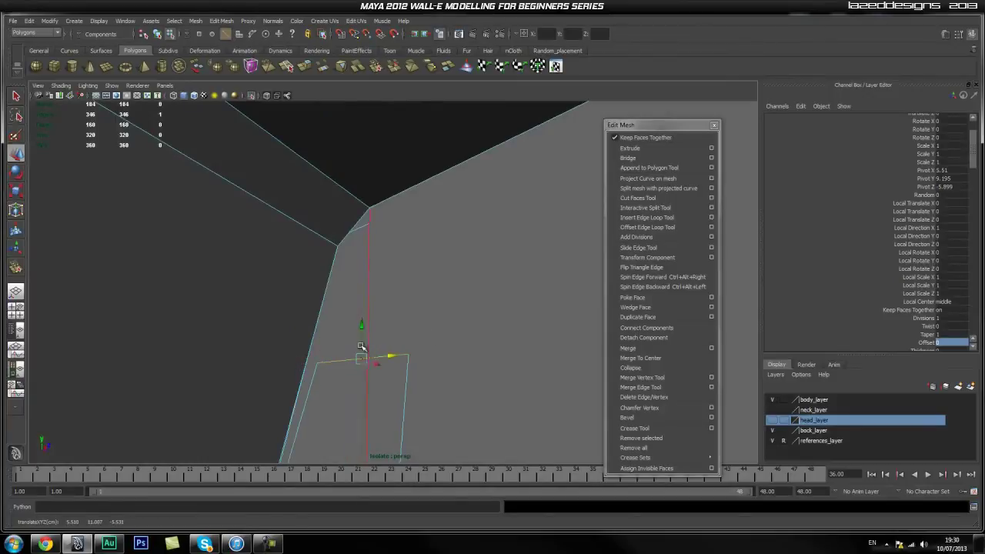
pyautogui.moveTo(361, 323); pyautogui.dragTo(436, 274)
pyautogui.press('r')
pyautogui.moveTo(358, 278); pyautogui.dragTo(378, 287)
pyautogui.press('w')
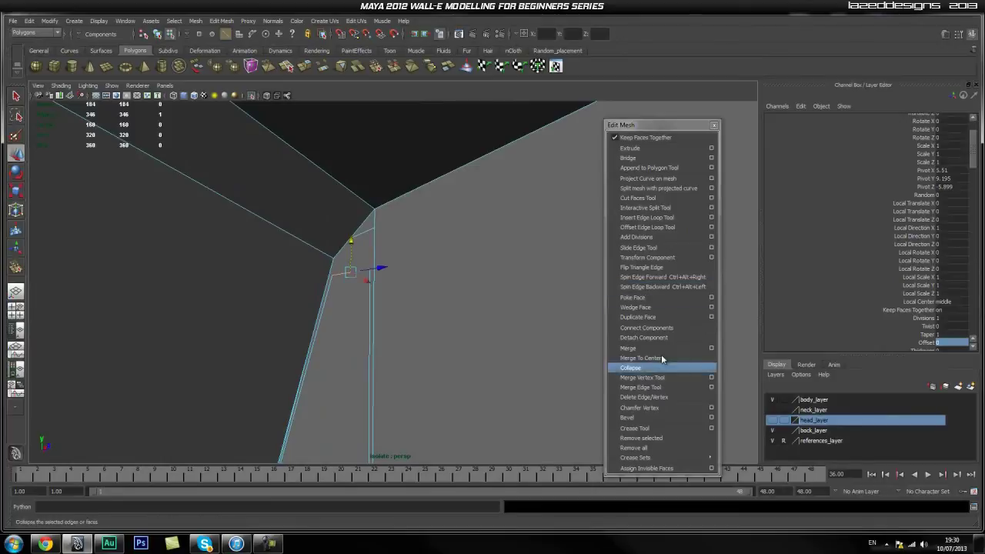
# - Merge the strip edge's two end vertices onto the matching vertices at the upper corner with the Merge Vertex Tool
pyautogui.click(650, 377)
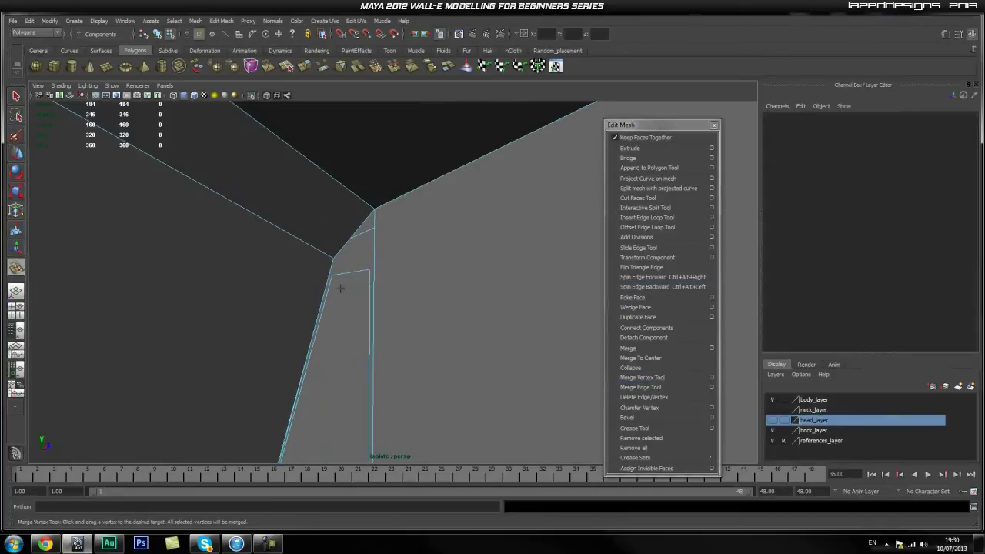
pyautogui.moveTo(331, 274); pyautogui.dragTo(333, 259)
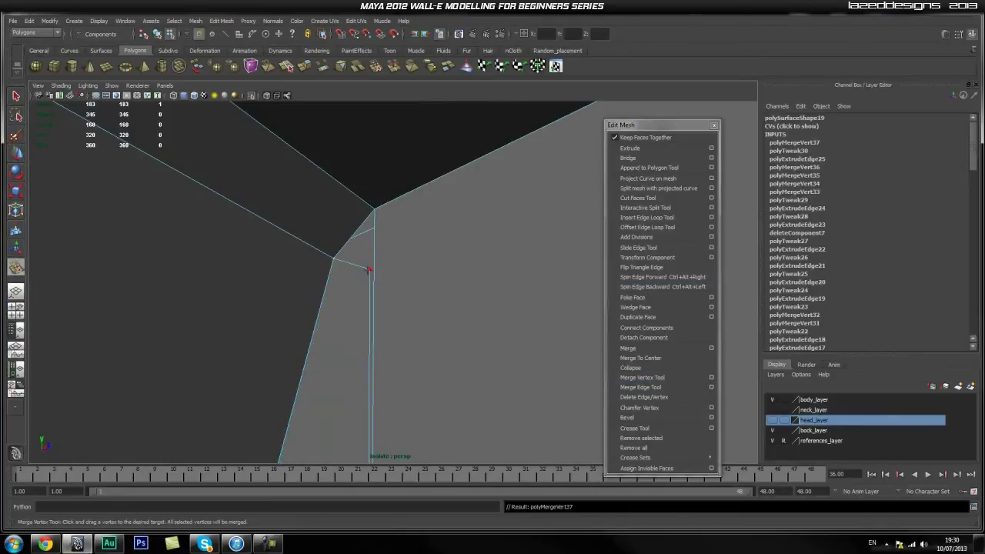
pyautogui.moveTo(374, 211); pyautogui.dragTo(375, 209)
pyautogui.keyDown('alt'); pyautogui.moveTo(389, 249); pyautogui.dragTo(406, 368); pyautogui.keyUp('alt')
pyautogui.press('q')
# - Select the part in object mode and run Cleanup to select matching polygons, checking for faces with more than 4 sides
pyautogui.scroll(-5, 415, 365)
pyautogui.scroll(-2, 400, 370)
pyautogui.scroll(5, 354, 301)
pyautogui.keyDown('alt'); pyautogui.moveTo(354, 301); pyautogui.dragTo(413, 255, button='middle'); pyautogui.keyUp('alt')
pyautogui.rightClick(424, 323)
pyautogui.click(454, 309)
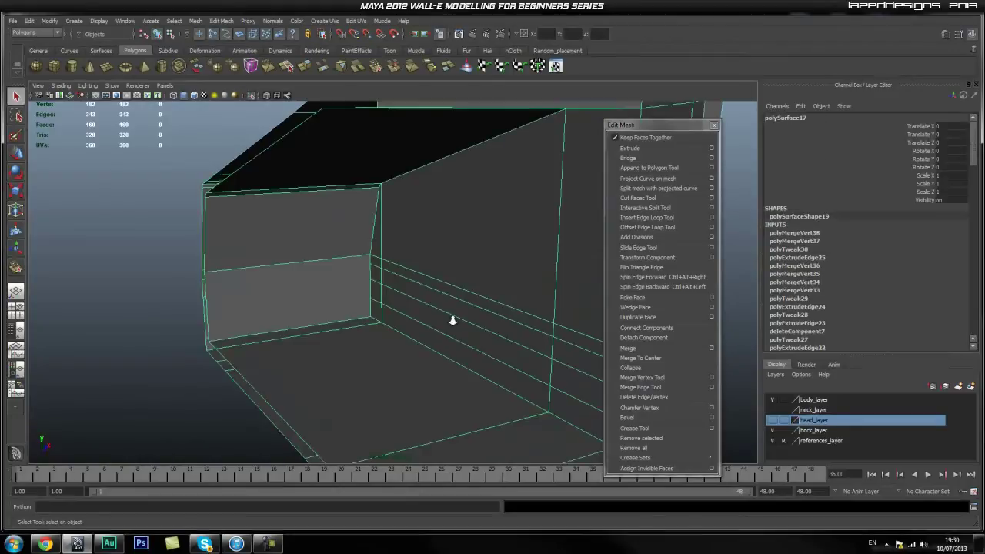
pyautogui.scroll(-4, 428, 378)
pyautogui.keyDown('alt'); pyautogui.moveTo(429, 378); pyautogui.dragTo(381, 320); pyautogui.keyUp('alt')
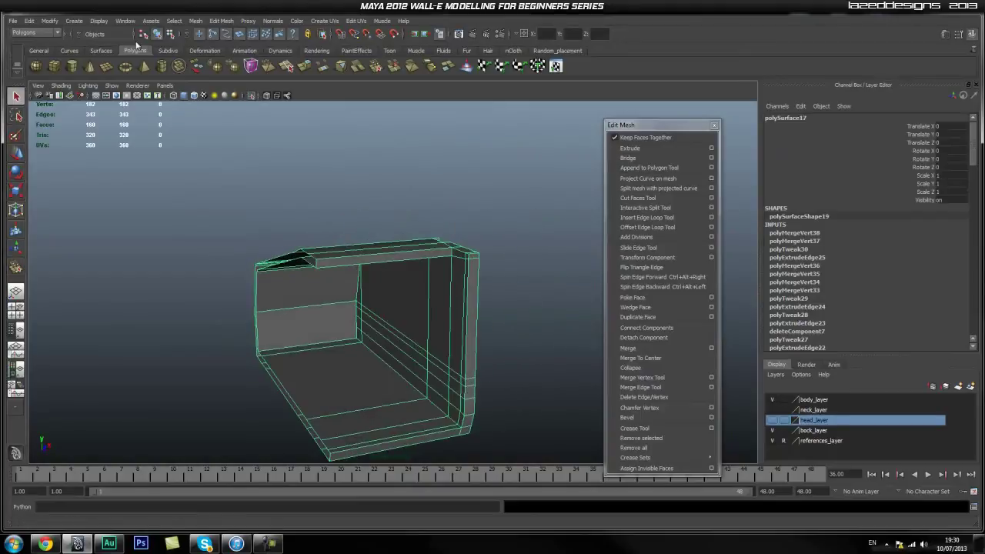
pyautogui.click(196, 21)
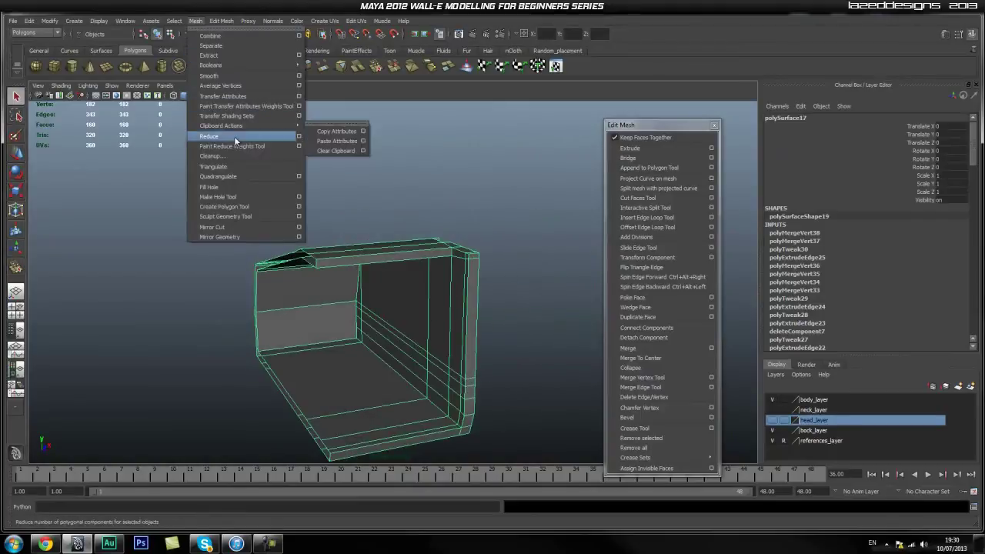
pyautogui.click(223, 162)
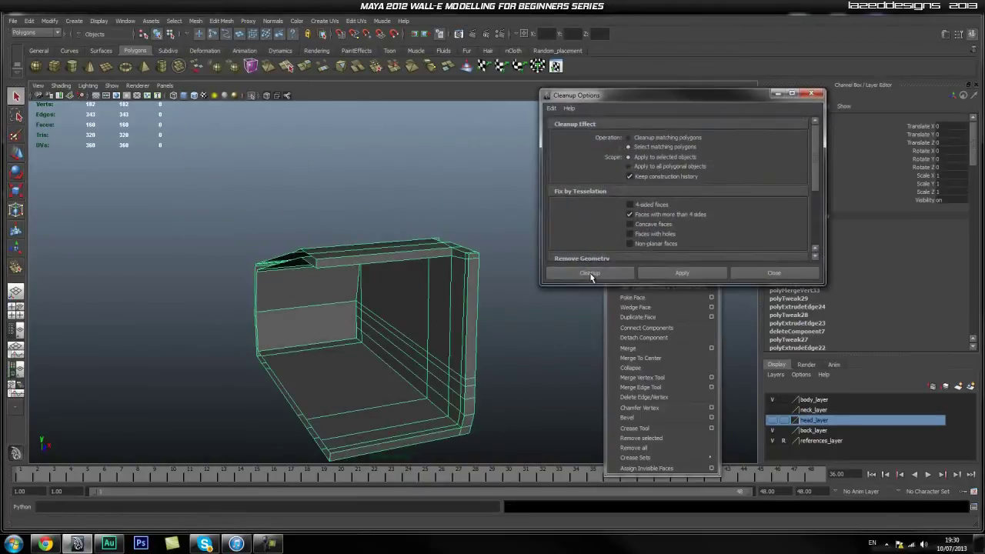
pyautogui.click(589, 274)
pyautogui.keyDown('alt'); pyautogui.moveTo(455, 373); pyautogui.dragTo(356, 365); pyautogui.keyUp('alt')
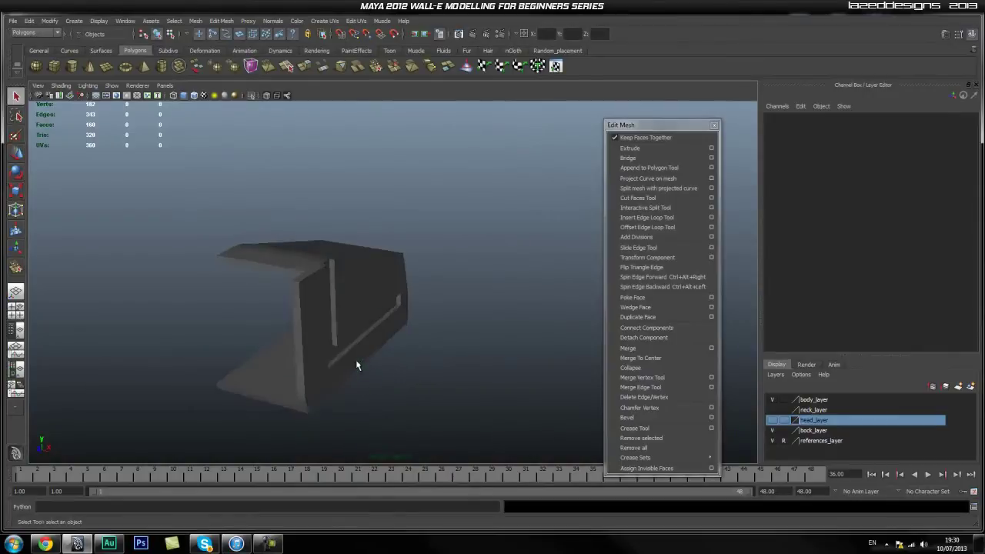
pyautogui.click(356, 365)
# - Select the half part in object mode and duplicate it
pyautogui.keyDown('alt'); pyautogui.moveTo(246, 371); pyautogui.dragTo(334, 364); pyautogui.keyUp('alt')
pyautogui.moveTo(333, 364); pyautogui.dragTo(422, 343, button='right')
pyautogui.click(423, 340)
pyautogui.click(390, 327)
pyautogui.hotkey('ctrl', 'd')
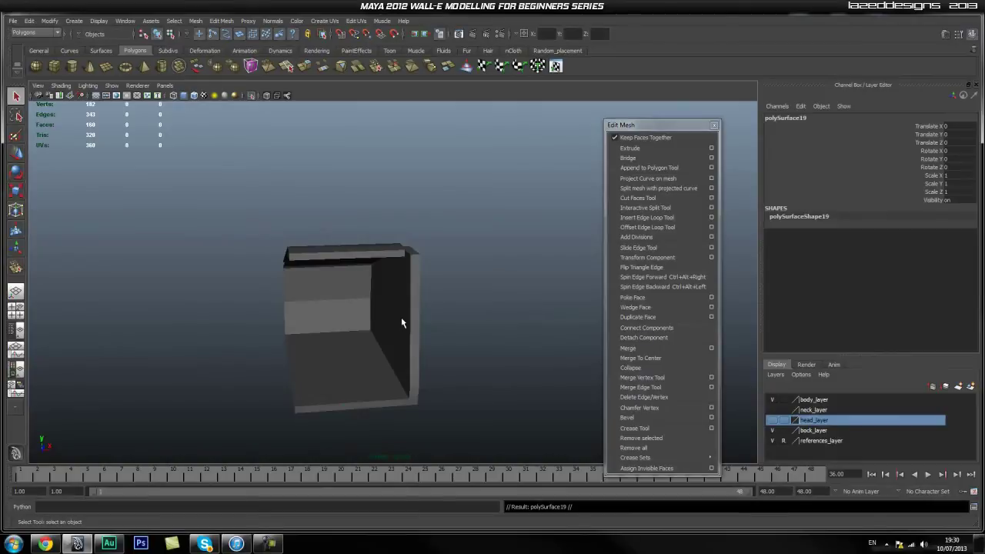
# - Show the whole scene again and mirror the duplicate by setting its Scale X to -1
pyautogui.click(250, 96)
pyautogui.keyDown('alt'); pyautogui.moveTo(473, 317); pyautogui.dragTo(462, 323); pyautogui.keyUp('alt')
pyautogui.press('w')
pyautogui.press('r')
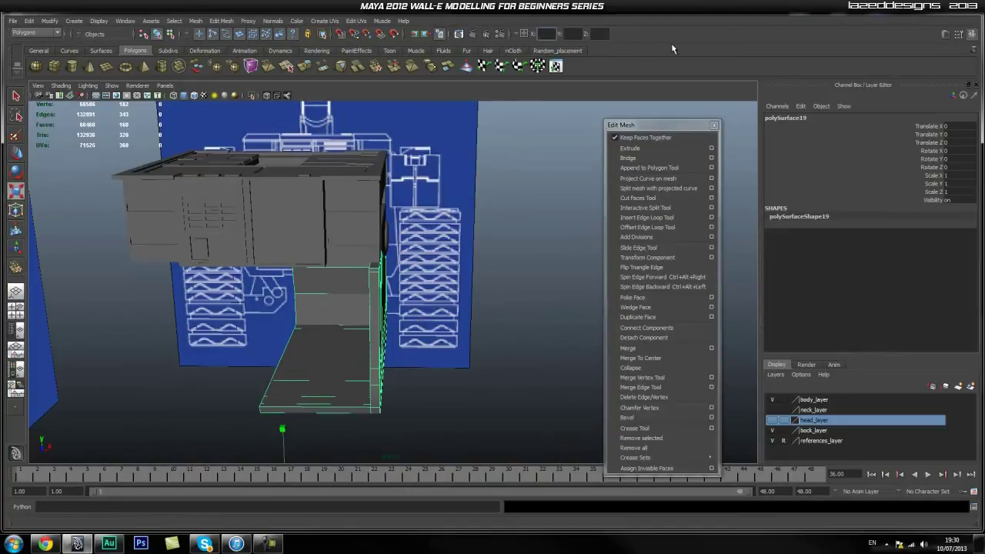
pyautogui.write('-1')
pyautogui.press('Return')
pyautogui.click(443, 375)
pyautogui.keyDown('alt'); pyautogui.moveTo(443, 375); pyautogui.dragTo(380, 407); pyautogui.keyUp('alt')
# - Select both mirrored halves of the part and isolate them in the view
pyautogui.press('q')
pyautogui.click(374, 396)
pyautogui.keyDown('shift'); pyautogui.click(341, 315); pyautogui.keyUp('shift')
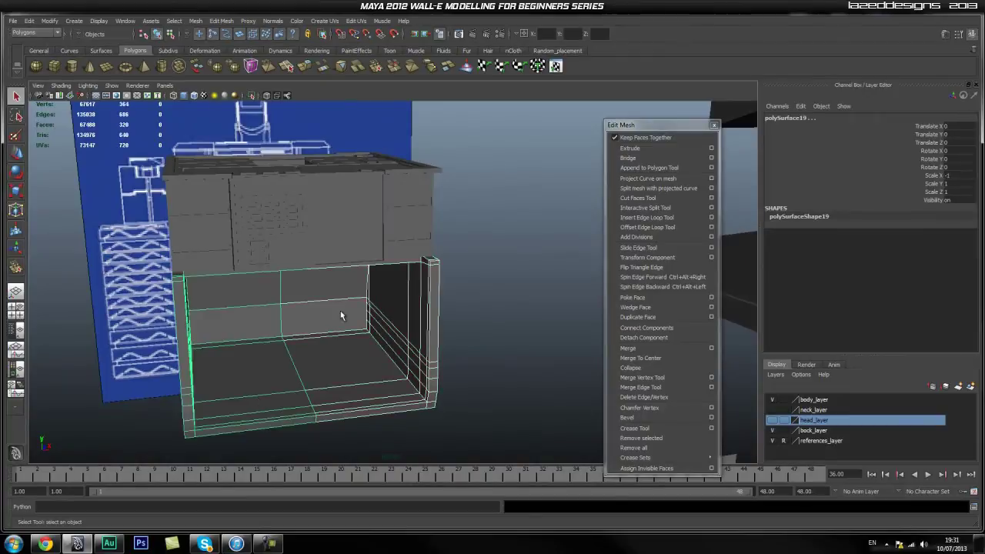
pyautogui.click(253, 96)
pyautogui.keyDown('alt'); pyautogui.moveTo(434, 199); pyautogui.dragTo(412, 161); pyautogui.keyUp('alt')
# - Combine the original half and its mirrored copy into one mesh
pyautogui.moveTo(356, 210); pyautogui.dragTo(465, 228)
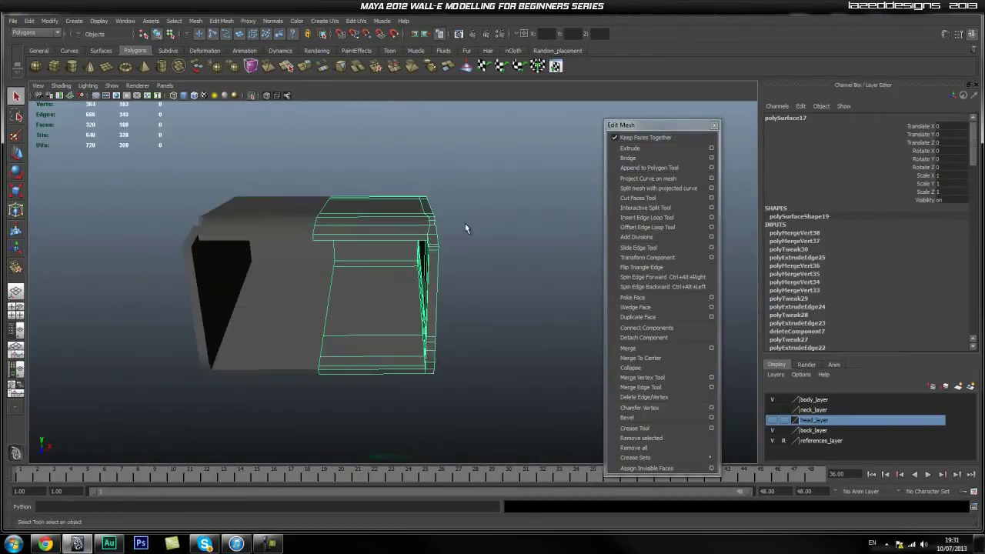
pyautogui.click(466, 226)
pyautogui.click(369, 235)
pyautogui.keyDown('shift'); pyautogui.click(268, 228); pyautogui.keyUp('shift')
pyautogui.click(196, 22)
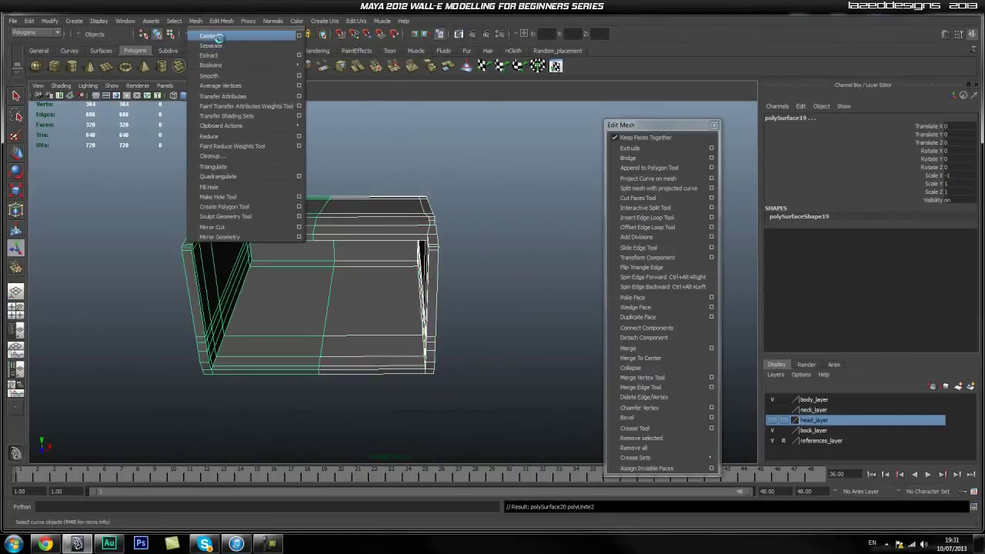
# - Refresh the view isolation so only the combined part is displayed
pyautogui.click(251, 96)
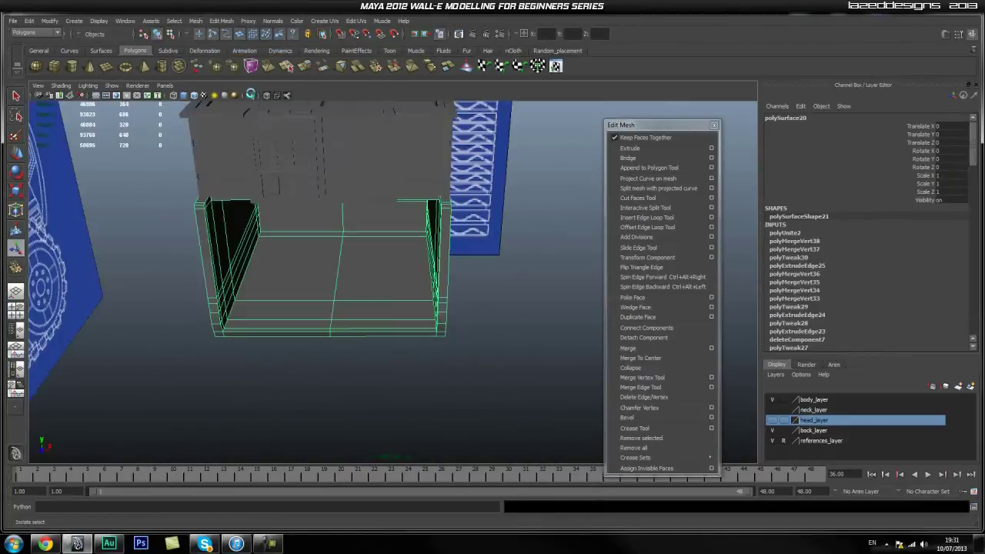
pyautogui.click(252, 98)
pyautogui.keyDown('alt'); pyautogui.moveTo(381, 244); pyautogui.dragTo(331, 252); pyautogui.keyUp('alt')
pyautogui.scroll(4, 285, 257)
pyautogui.keyDown('alt'); pyautogui.moveTo(284, 257); pyautogui.dragTo(278, 260, button='middle'); pyautogui.keyUp('alt')
pyautogui.keyDown('alt'); pyautogui.moveTo(279, 260); pyautogui.dragTo(321, 157); pyautogui.keyUp('alt')
# - Select all the vertices along the combined part's centre seam and merge them
pyautogui.moveTo(320, 157); pyautogui.dragTo(281, 168, button='right')
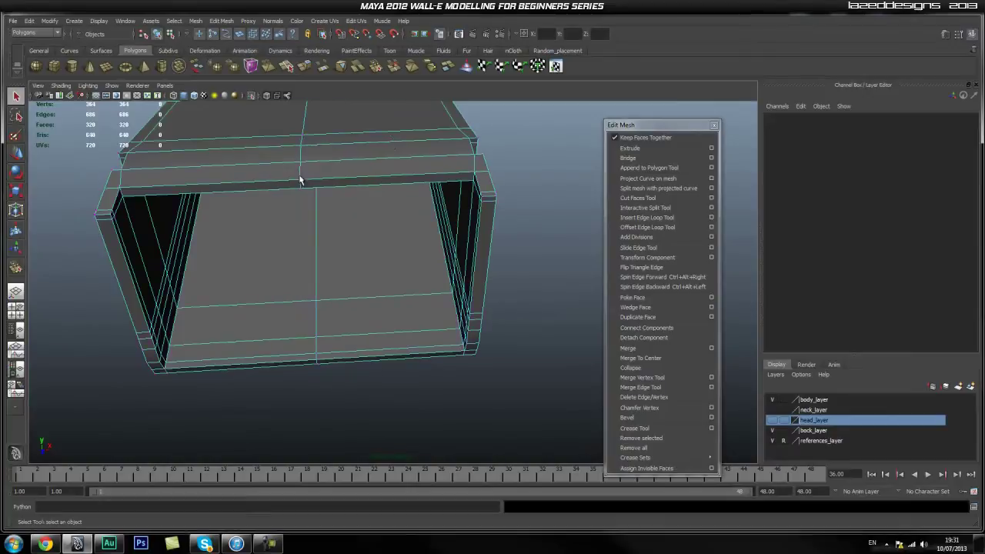
pyautogui.scroll(-4, 323, 221)
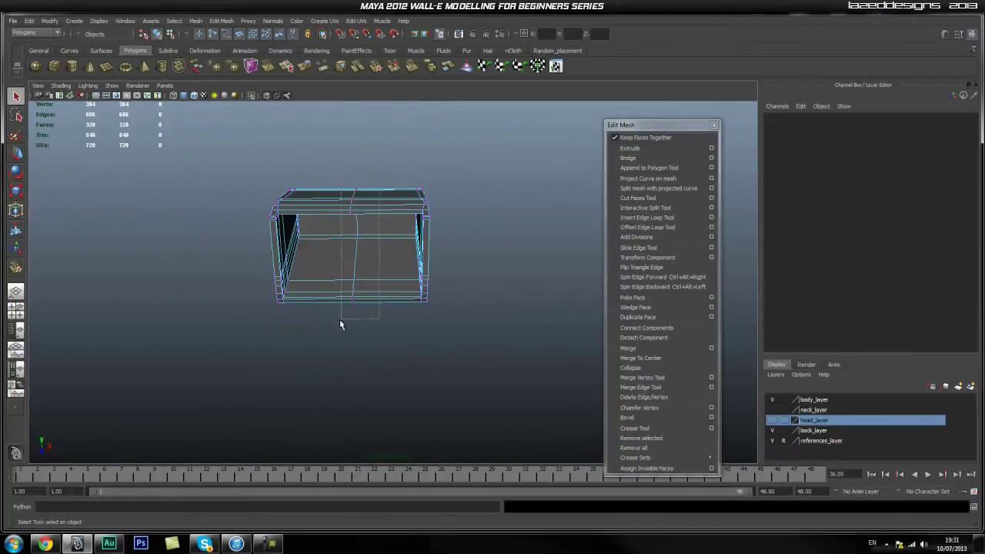
pyautogui.moveTo(340, 330); pyautogui.dragTo(340, 330)
pyautogui.keyDown('alt'); pyautogui.moveTo(339, 273); pyautogui.dragTo(350, 217); pyautogui.keyUp('alt')
pyautogui.scroll(3, 351, 139)
pyautogui.keyDown('alt'); pyautogui.moveTo(354, 127); pyautogui.dragTo(355, 288); pyautogui.keyUp('alt')
pyautogui.keyDown('shift'); pyautogui.moveTo(355, 288); pyautogui.dragTo(402, 244, button='right'); pyautogui.keyUp('shift')
# - Inspect the centre seam from outside and inside, and check the threshold in the Merge Vertices options
pyautogui.keyDown('alt'); pyautogui.moveTo(403, 243); pyautogui.dragTo(517, 329); pyautogui.keyUp('alt')
pyautogui.keyDown('alt'); pyautogui.moveTo(372, 241); pyautogui.dragTo(408, 253, button='right'); pyautogui.keyUp('alt')
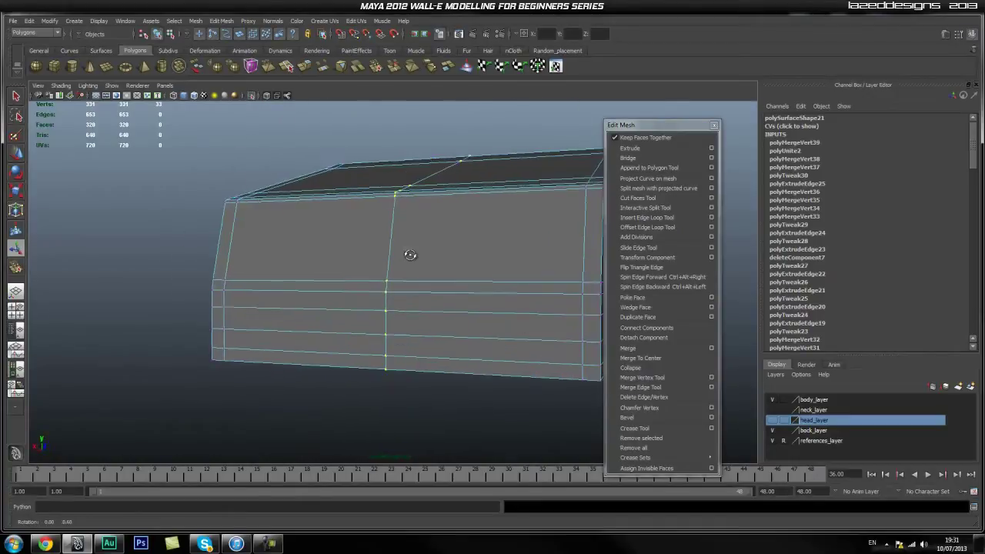
pyautogui.keyDown('alt'); pyautogui.moveTo(409, 253); pyautogui.dragTo(411, 282); pyautogui.keyUp('alt')
pyautogui.keyDown('alt'); pyautogui.moveTo(410, 285); pyautogui.dragTo(536, 367, button='right'); pyautogui.keyUp('alt')
pyautogui.keyDown('alt'); pyautogui.moveTo(459, 360); pyautogui.dragTo(279, 347); pyautogui.keyUp('alt')
pyautogui.keyDown('alt'); pyautogui.moveTo(280, 347); pyautogui.dragTo(364, 293, button='right'); pyautogui.keyUp('alt')
pyautogui.keyDown('alt'); pyautogui.moveTo(364, 292); pyautogui.dragTo(329, 267, button='middle'); pyautogui.keyUp('alt')
pyautogui.keyDown('alt'); pyautogui.moveTo(329, 267); pyautogui.dragTo(287, 293); pyautogui.keyUp('alt')
pyautogui.keyDown('shift'); pyautogui.moveTo(288, 292); pyautogui.dragTo(365, 262, button='right'); pyautogui.keyUp('shift')
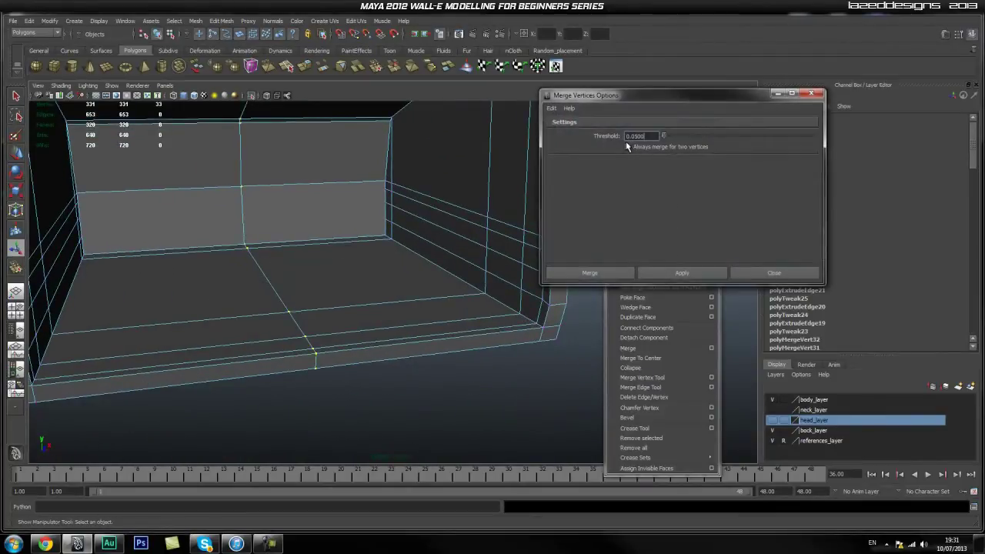
pyautogui.click(773, 272)
pyautogui.keyDown('alt'); pyautogui.moveTo(366, 282); pyautogui.dragTo(329, 271); pyautogui.keyUp('alt')
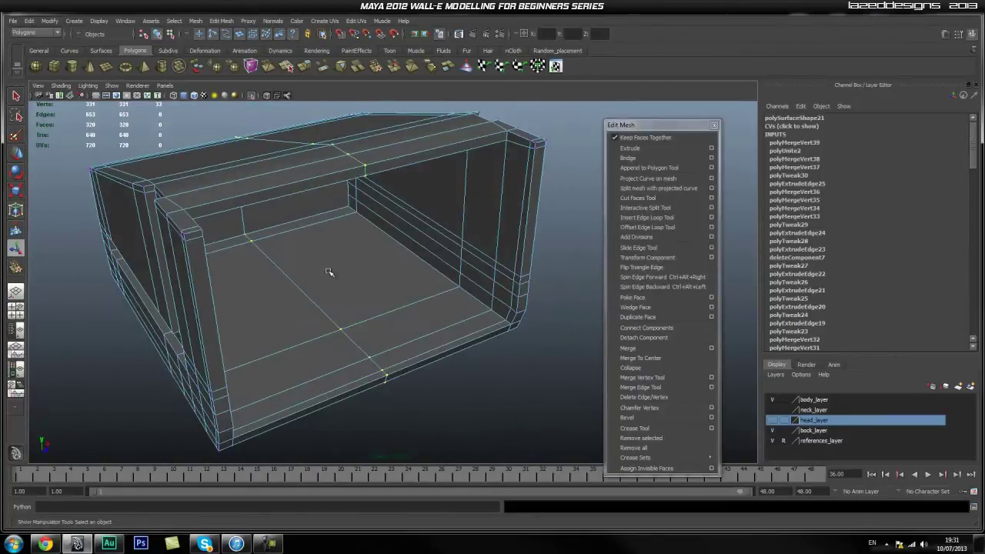
# - Return the combined part to object mode, review its outer sides, and end the isolation to show the full model
pyautogui.moveTo(399, 283); pyautogui.dragTo(436, 268, button='right')
pyautogui.click(523, 370)
pyautogui.click(458, 329)
pyautogui.keyDown('alt'); pyautogui.moveTo(487, 371); pyautogui.dragTo(282, 357); pyautogui.keyUp('alt')
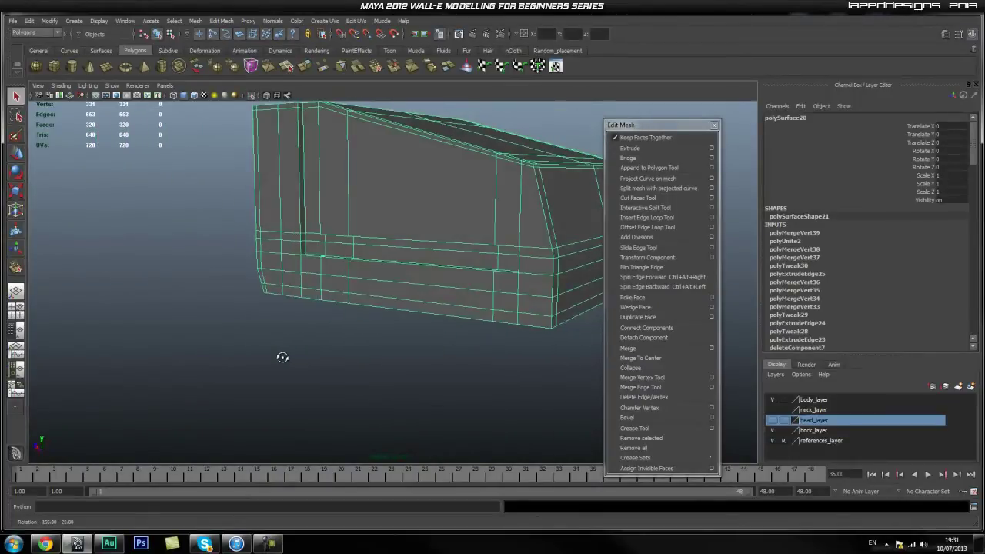
pyautogui.keyDown('alt'); pyautogui.moveTo(344, 314); pyautogui.dragTo(320, 276); pyautogui.keyUp('alt')
pyautogui.keyDown('alt'); pyautogui.moveTo(344, 311); pyautogui.dragTo(287, 158); pyautogui.keyUp('alt')
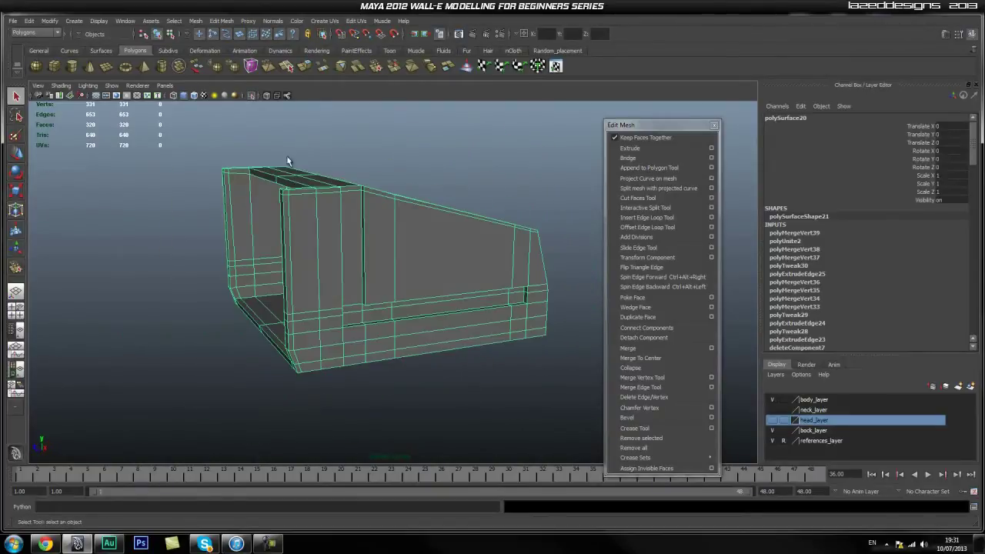
pyautogui.click(253, 96)
pyautogui.click(483, 353)
# - Check the model in the side view and return to the perspective view
pyautogui.press('space')
pyautogui.moveTo(433, 281); pyautogui.dragTo(480, 282)
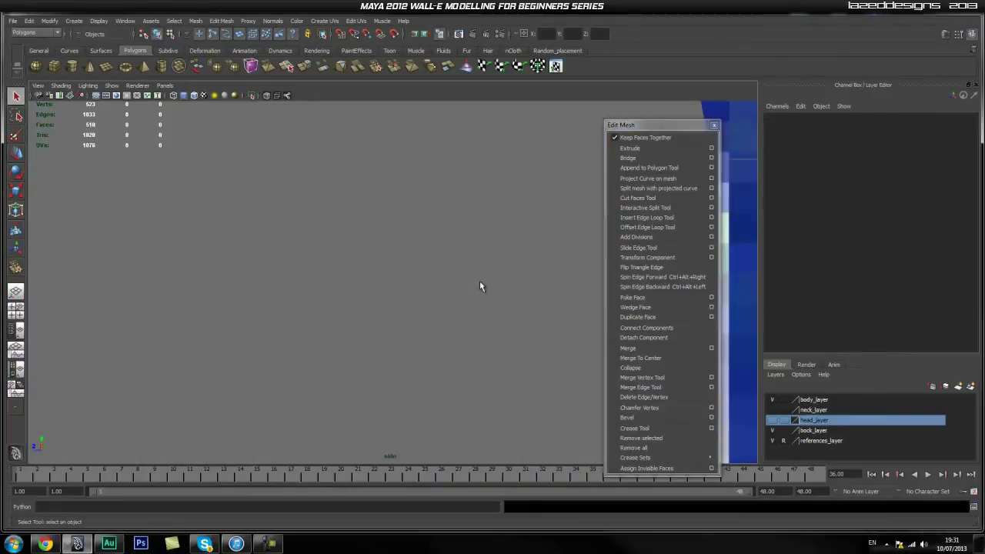
pyautogui.keyDown('alt'); pyautogui.moveTo(479, 282); pyautogui.dragTo(277, 263, button='middle'); pyautogui.keyUp('alt')
pyautogui.scroll(-10, 277, 267)
pyautogui.keyDown('alt'); pyautogui.moveTo(356, 290); pyautogui.dragTo(346, 301, button='middle'); pyautogui.keyUp('alt')
pyautogui.press('space')
pyautogui.moveTo(345, 301); pyautogui.dragTo(345, 274)
pyautogui.moveTo(418, 288)
pyautogui.keyDown('alt'); pyautogui.mouseDown()
pyautogui.moveTo(332, 289)
pyautogui.moveTo(423, 275)
pyautogui.mouseUp(); pyautogui.keyUp('alt')
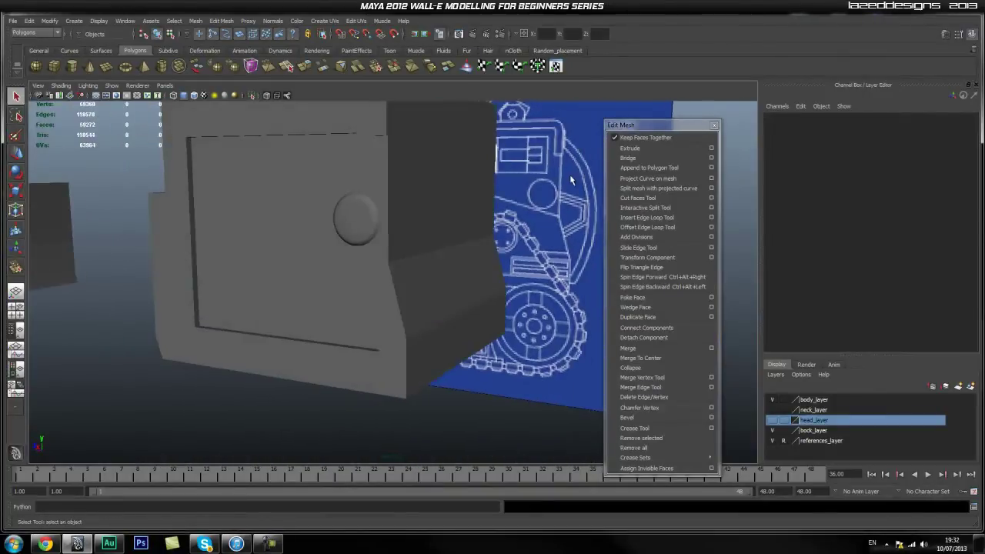
# - Extrude the detached front panel's faces by a Translate Z of about -0.857 to give the panel thickness
pyautogui.keyDown('alt'); pyautogui.moveTo(440, 313); pyautogui.dragTo(221, 267); pyautogui.keyUp('alt')
pyautogui.click(402, 343)
pyautogui.scroll(3, 237, 279)
pyautogui.moveTo(221, 267); pyautogui.dragTo(255, 262, button='right')
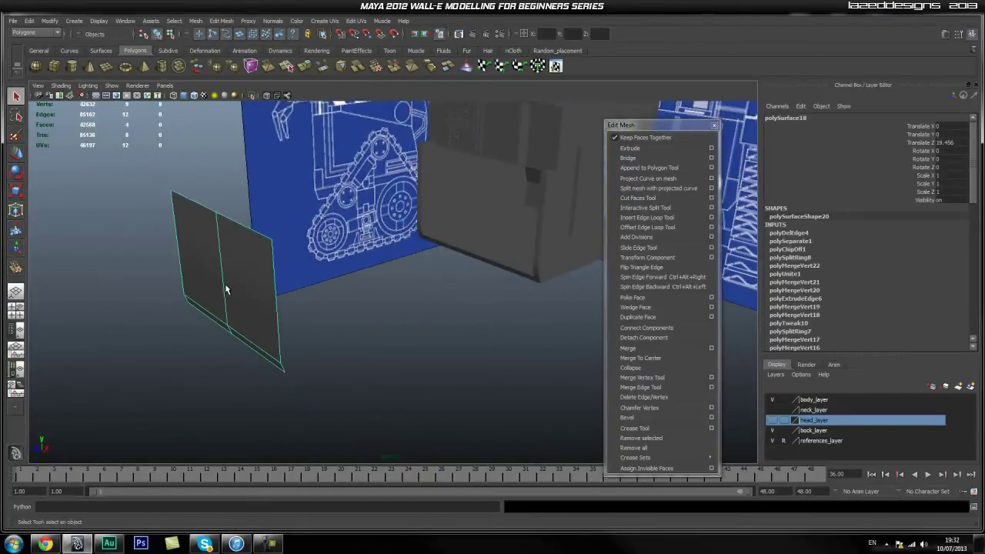
pyautogui.click(629, 148)
pyautogui.keyDown('alt'); pyautogui.moveTo(331, 242); pyautogui.dragTo(313, 274); pyautogui.keyUp('alt')
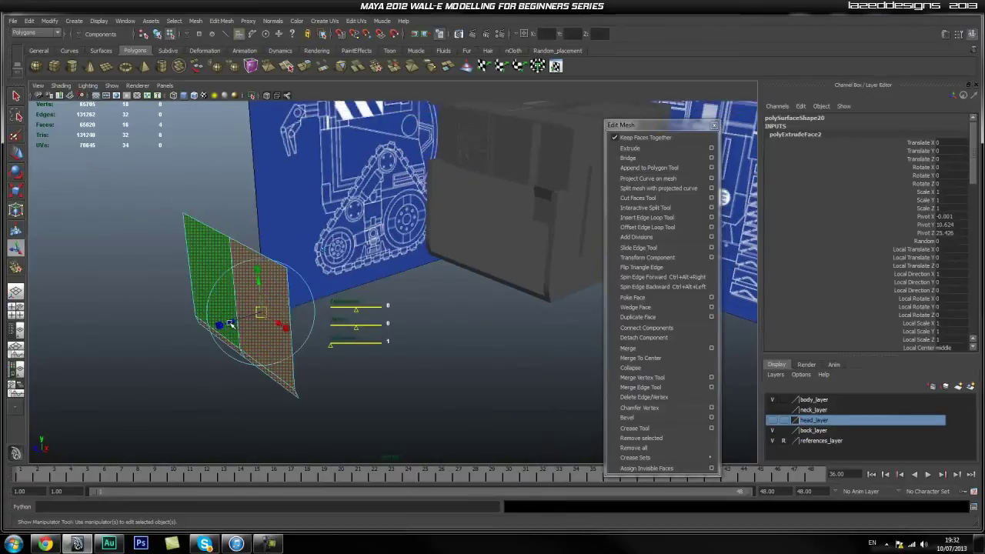
pyautogui.moveTo(234, 323); pyautogui.dragTo(245, 323)
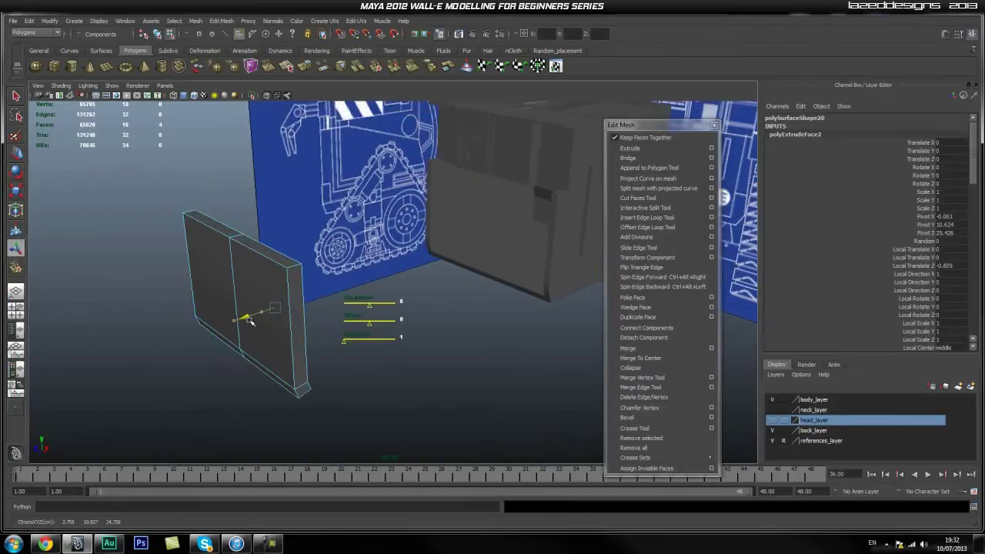
pyautogui.keyDown('alt'); pyautogui.moveTo(403, 321); pyautogui.dragTo(304, 319); pyautogui.keyUp('alt')
pyautogui.hotkey('ctrl', 'z')
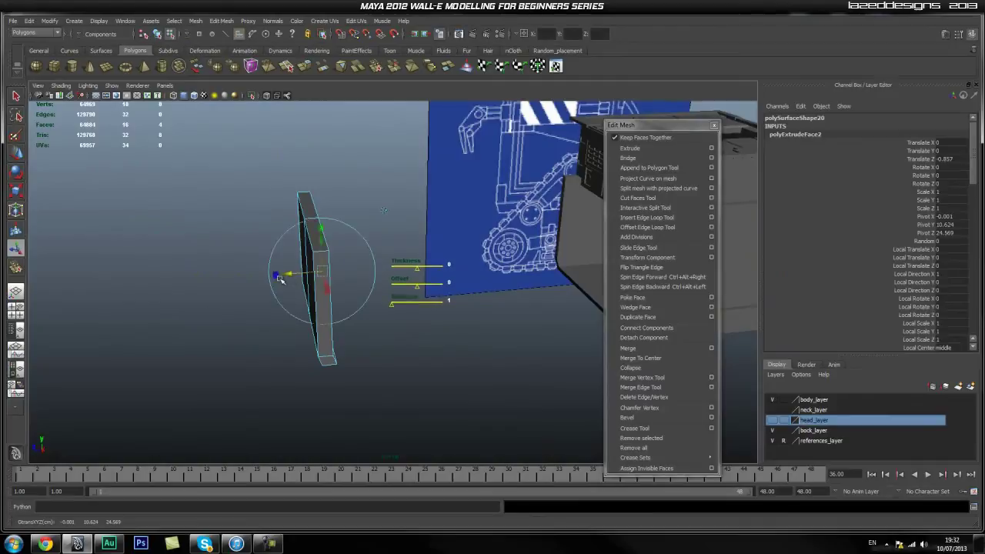
# - Delete the vertical centre edges running around the thickened panel
pyautogui.scroll(5, 331, 316)
pyautogui.keyDown('alt'); pyautogui.moveTo(332, 316); pyautogui.dragTo(382, 343); pyautogui.keyUp('alt')
pyautogui.moveTo(386, 332); pyautogui.dragTo(418, 320, button='right')
pyautogui.moveTo(419, 320)
pyautogui.keyDown('alt'); pyautogui.mouseDown()
pyautogui.moveTo(466, 314)
pyautogui.moveTo(272, 294)
pyautogui.moveTo(308, 321)
pyautogui.moveTo(380, 281)
pyautogui.moveTo(495, 320)
pyautogui.moveTo(508, 346)
pyautogui.moveTo(434, 343)
pyautogui.moveTo(408, 328)
pyautogui.mouseUp(); pyautogui.keyUp('alt')
pyautogui.click(272, 295)
pyautogui.moveTo(408, 328); pyautogui.dragTo(382, 279, button='right')
pyautogui.click(378, 280)
pyautogui.keyDown('shift'); pyautogui.moveTo(325, 264); pyautogui.dragTo(292, 275, button='right'); pyautogui.keyUp('shift')
# - Return the panel to object mode and set its Translate Z to 0 to place it in the body's opening
pyautogui.keyDown('alt'); pyautogui.moveTo(524, 274); pyautogui.dragTo(371, 284); pyautogui.keyUp('alt')
pyautogui.moveTo(372, 288); pyautogui.dragTo(599, 276, button='right')
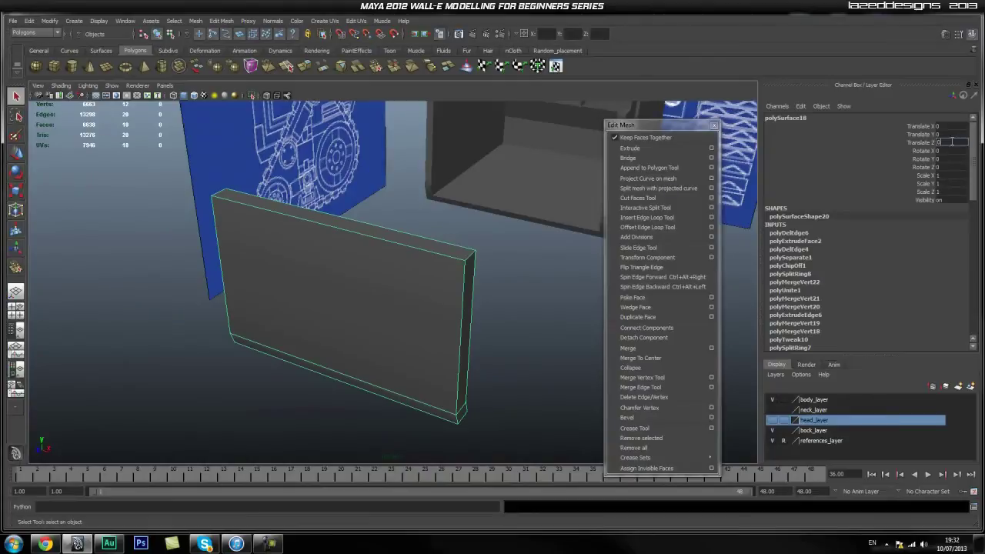
pyautogui.write('8')
pyautogui.press('Return')
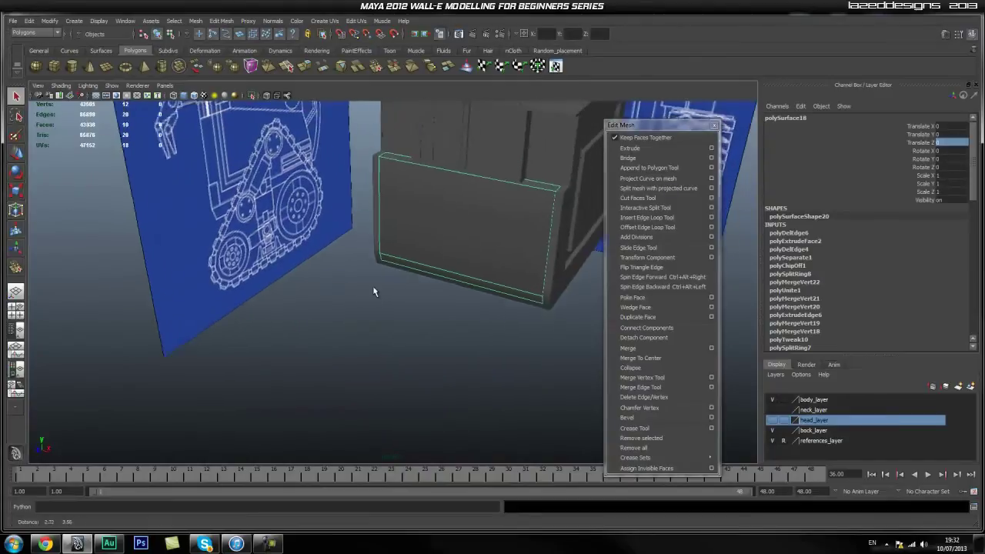
# - Examine how the panel fits the body's lower corner by comparing the outlines of the two objects
pyautogui.keyDown('alt'); pyautogui.moveTo(376, 285); pyautogui.dragTo(460, 367); pyautogui.keyUp('alt')
pyautogui.click(397, 416)
pyautogui.keyDown('alt'); pyautogui.moveTo(397, 416); pyautogui.dragTo(238, 428, button='middle'); pyautogui.keyUp('alt')
pyautogui.keyDown('alt'); pyautogui.moveTo(237, 428); pyautogui.dragTo(179, 375); pyautogui.keyUp('alt')
pyautogui.keyDown('alt'); pyautogui.moveTo(180, 375); pyautogui.dragTo(323, 319, button='middle'); pyautogui.keyUp('alt')
pyautogui.click(409, 288)
pyautogui.click(290, 305)
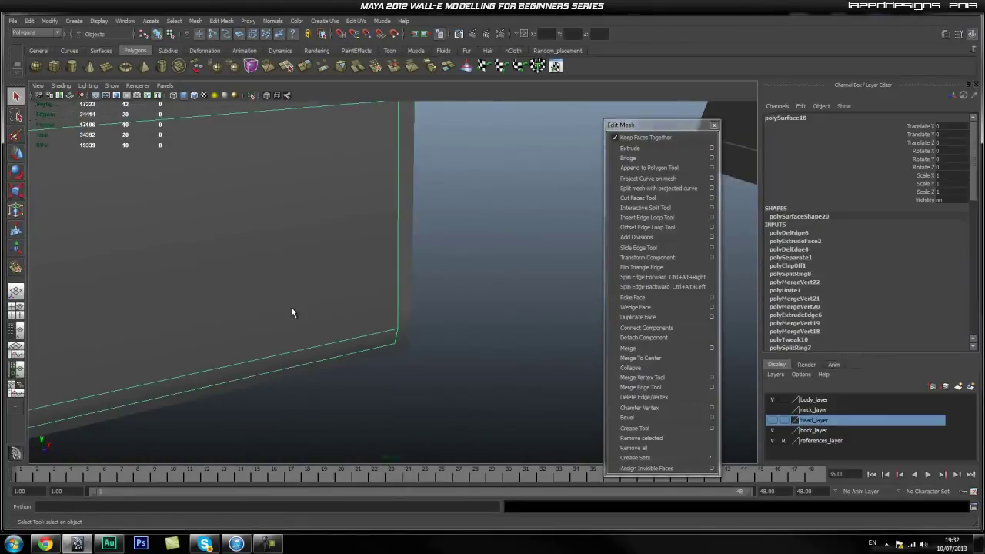
pyautogui.click(410, 301)
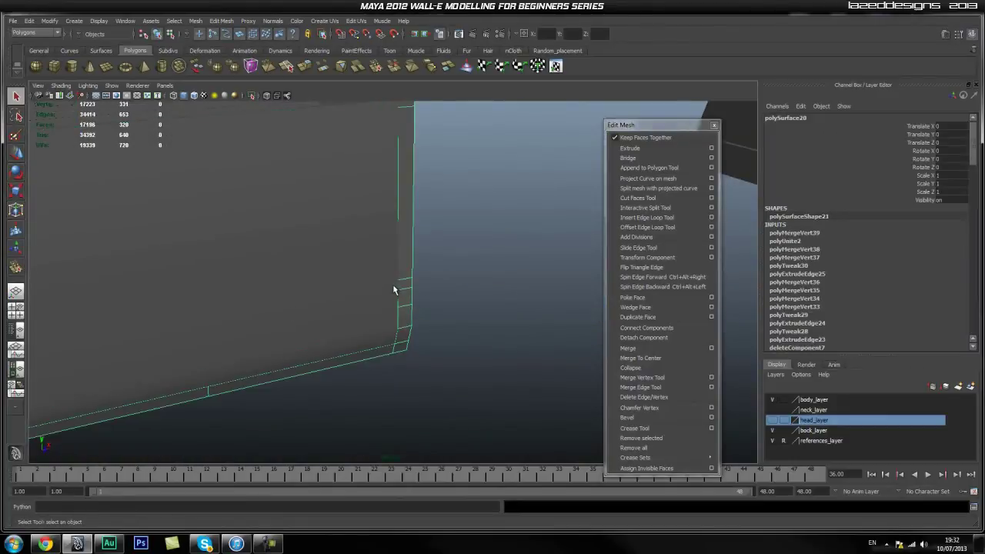
pyautogui.click(398, 306)
pyautogui.keyDown('alt'); pyautogui.moveTo(318, 326); pyautogui.dragTo(396, 297); pyautogui.keyUp('alt')
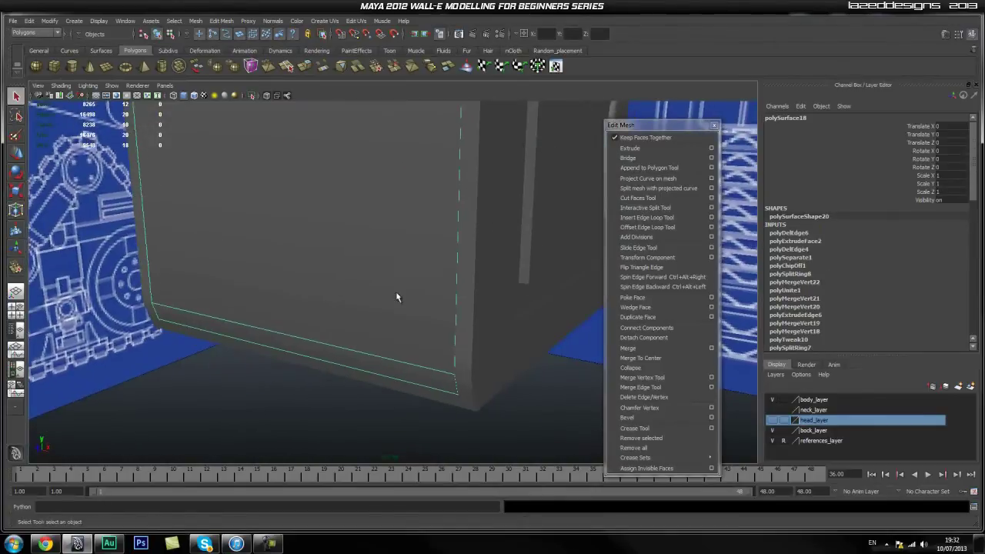
# - Check the margin between the panel and the body's side edges from the front and from both sides
pyautogui.click(481, 334)
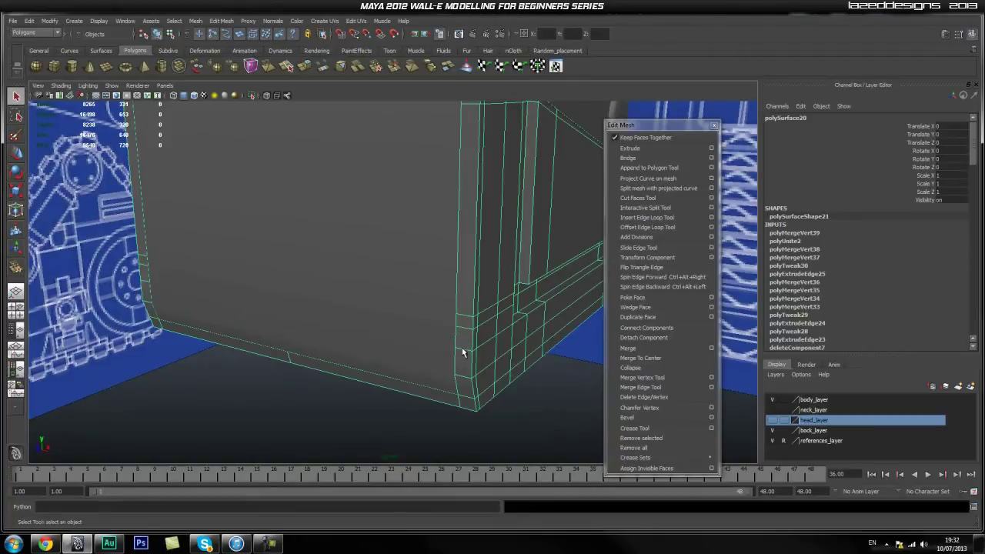
pyautogui.keyDown('alt'); pyautogui.moveTo(456, 334); pyautogui.dragTo(443, 334, button='middle'); pyautogui.keyUp('alt')
pyautogui.click(385, 323)
pyautogui.keyDown('alt'); pyautogui.moveTo(357, 362); pyautogui.dragTo(415, 358); pyautogui.keyUp('alt')
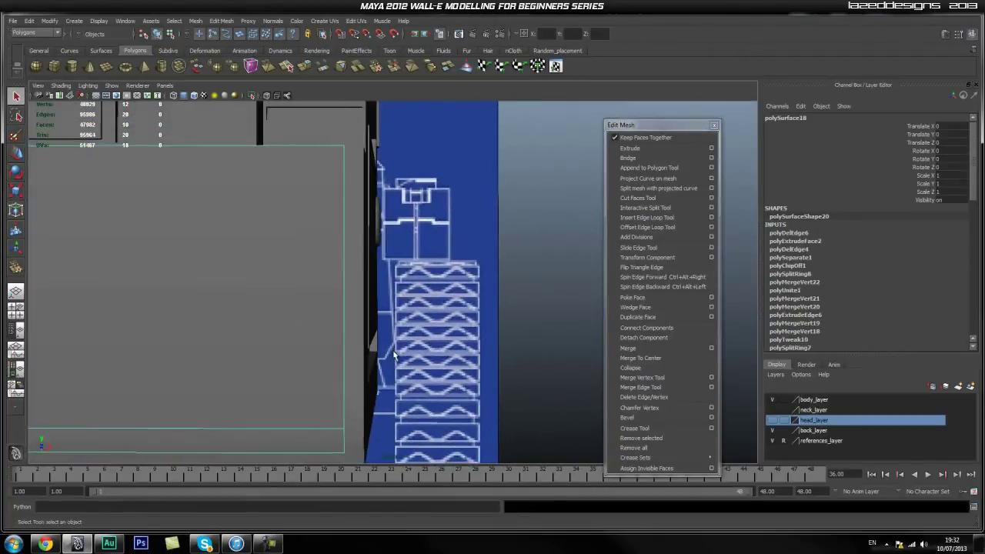
pyautogui.keyDown('alt'); pyautogui.moveTo(415, 359); pyautogui.dragTo(348, 357, button='right'); pyautogui.keyUp('alt')
pyautogui.keyDown('alt'); pyautogui.moveTo(289, 360); pyautogui.dragTo(326, 391, button='middle'); pyautogui.keyUp('alt')
pyautogui.keyDown('alt'); pyautogui.moveTo(326, 391); pyautogui.dragTo(391, 392); pyautogui.keyUp('alt')
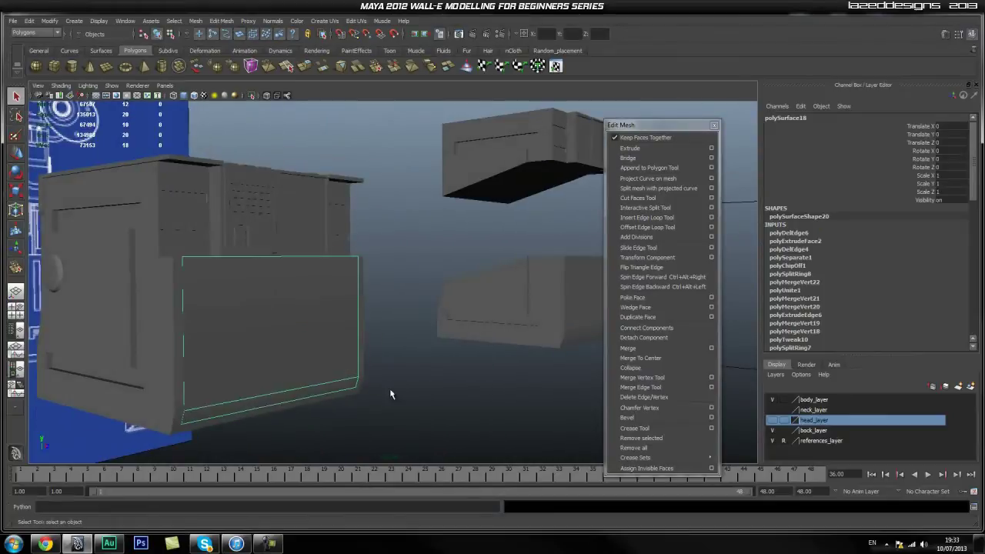
pyautogui.click(391, 392)
pyautogui.keyDown('alt'); pyautogui.moveTo(339, 386); pyautogui.dragTo(338, 386, button='middle'); pyautogui.keyUp('alt')
pyautogui.keyDown('alt'); pyautogui.moveTo(338, 385); pyautogui.dragTo(369, 331); pyautogui.keyUp('alt')
pyautogui.keyDown('alt'); pyautogui.moveTo(369, 330); pyautogui.dragTo(324, 342, button='right'); pyautogui.keyUp('alt')
# - Compare the spare body copy with the model and delete the thickened panel from the body's opening
pyautogui.click(431, 308)
pyautogui.keyDown('alt'); pyautogui.moveTo(324, 342); pyautogui.dragTo(348, 314); pyautogui.keyUp('alt')
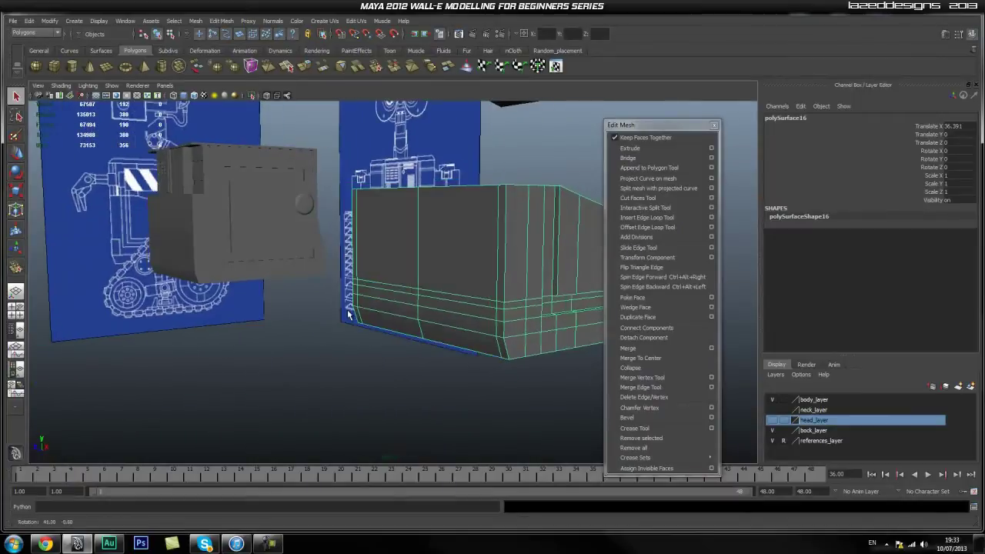
pyautogui.keyDown('alt'); pyautogui.moveTo(340, 305); pyautogui.dragTo(500, 331, button='middle'); pyautogui.keyUp('alt')
pyautogui.click(266, 263)
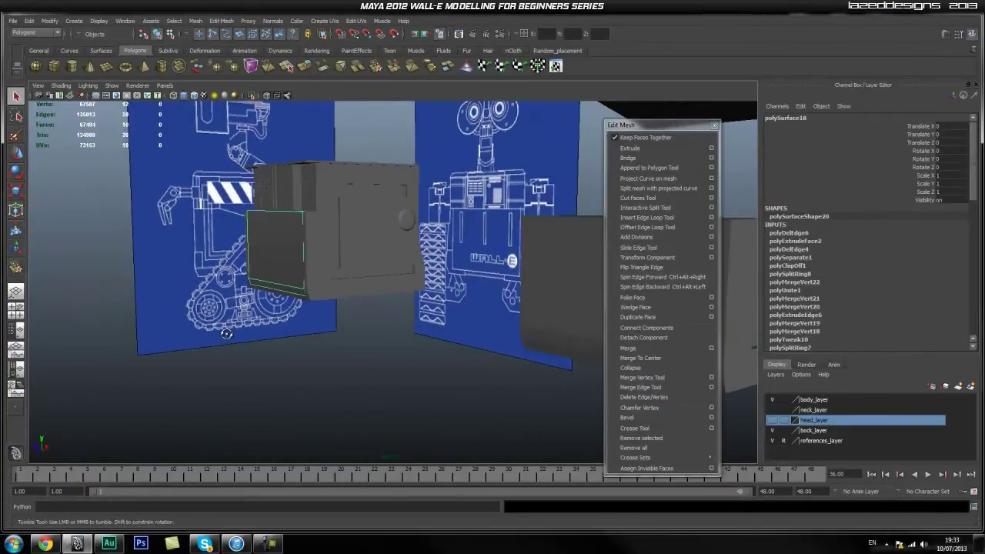
pyautogui.keyDown('alt'); pyautogui.moveTo(218, 329); pyautogui.dragTo(243, 335); pyautogui.keyUp('alt')
pyautogui.press('Delete')
pyautogui.keyDown('alt'); pyautogui.moveTo(405, 335); pyautogui.dragTo(347, 335, button='middle'); pyautogui.keyUp('alt')
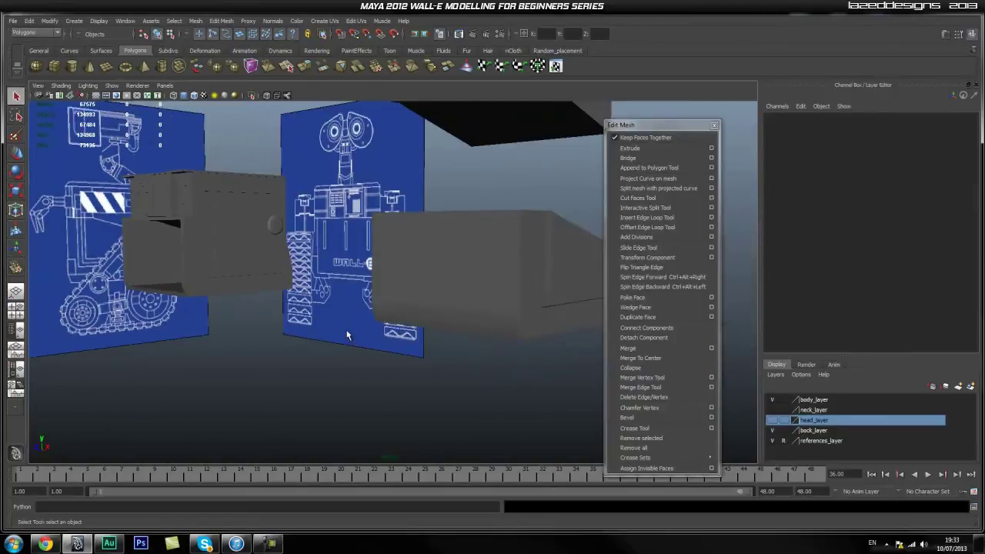
# - Select the inner front faces of the spare body copy, excluding the side strips and the lowest band
pyautogui.click(390, 312)
pyautogui.keyDown('alt'); pyautogui.moveTo(390, 313); pyautogui.dragTo(437, 313, button='right'); pyautogui.keyUp('alt')
pyautogui.keyDown('alt'); pyautogui.moveTo(438, 313); pyautogui.dragTo(497, 295); pyautogui.keyUp('alt')
pyautogui.keyDown('alt'); pyautogui.moveTo(497, 295); pyautogui.dragTo(376, 290, button='middle'); pyautogui.keyUp('alt')
pyautogui.moveTo(375, 289); pyautogui.dragTo(376, 313, button='right')
pyautogui.click(376, 245)
pyautogui.keyDown('shift'); pyautogui.click(273, 247); pyautogui.keyUp('shift')
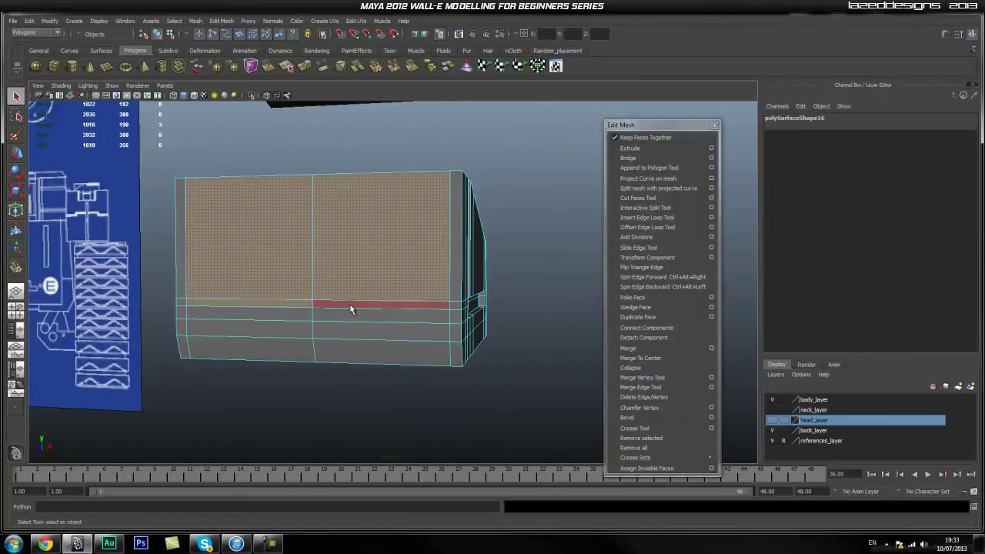
pyautogui.keyDown('alt'); pyautogui.moveTo(347, 339); pyautogui.dragTo(336, 316); pyautogui.keyUp('alt')
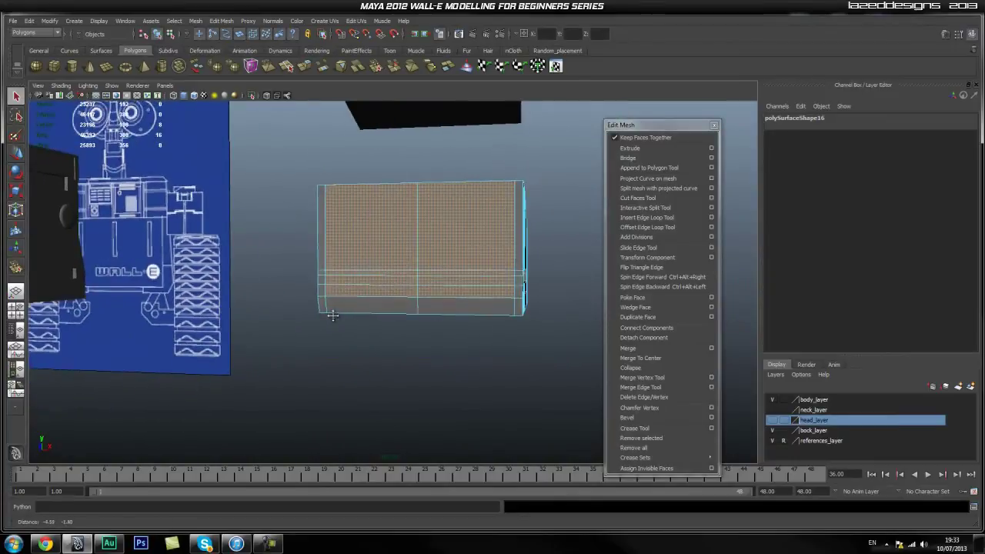
pyautogui.keyDown('alt'); pyautogui.moveTo(411, 330); pyautogui.dragTo(545, 336, button='middle'); pyautogui.keyUp('alt')
pyautogui.keyDown('alt'); pyautogui.moveTo(544, 336); pyautogui.dragTo(198, 309); pyautogui.keyUp('alt')
pyautogui.scroll(3, 446, 330)
pyautogui.keyDown('alt'); pyautogui.moveTo(446, 330); pyautogui.dragTo(420, 317); pyautogui.keyUp('alt')
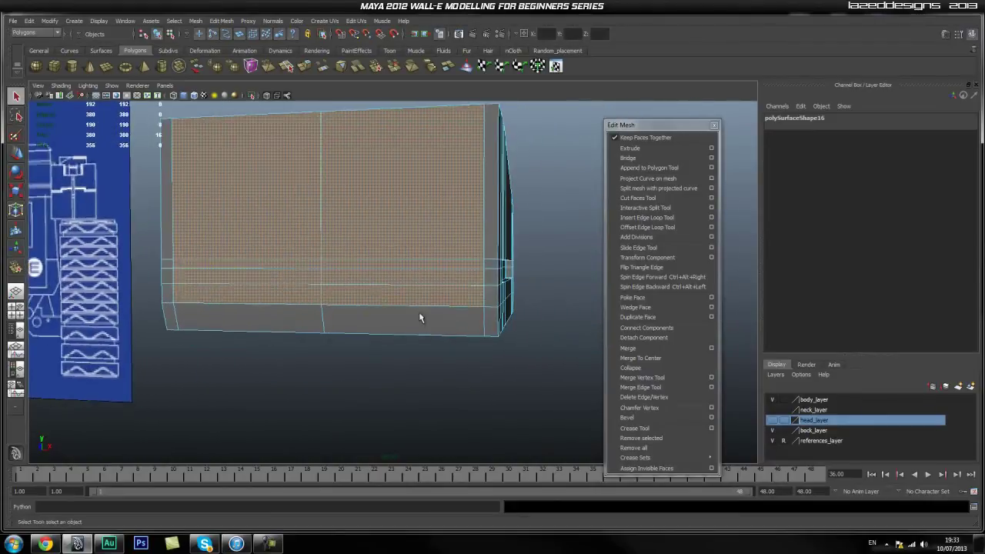
# - Insert a horizontal edge loop around the lowest band of the spare body copy
pyautogui.click(659, 220)
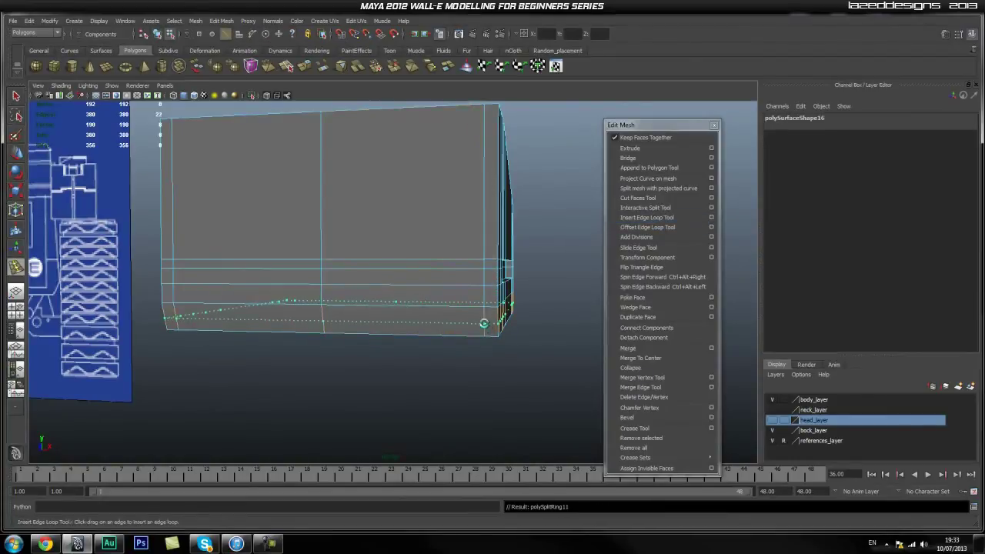
pyautogui.click(484, 323)
pyautogui.press('q')
# - Select the front faces of the spare body copy between the side strips, down to the new edge loop
pyautogui.moveTo(431, 302); pyautogui.dragTo(430, 317, button='right')
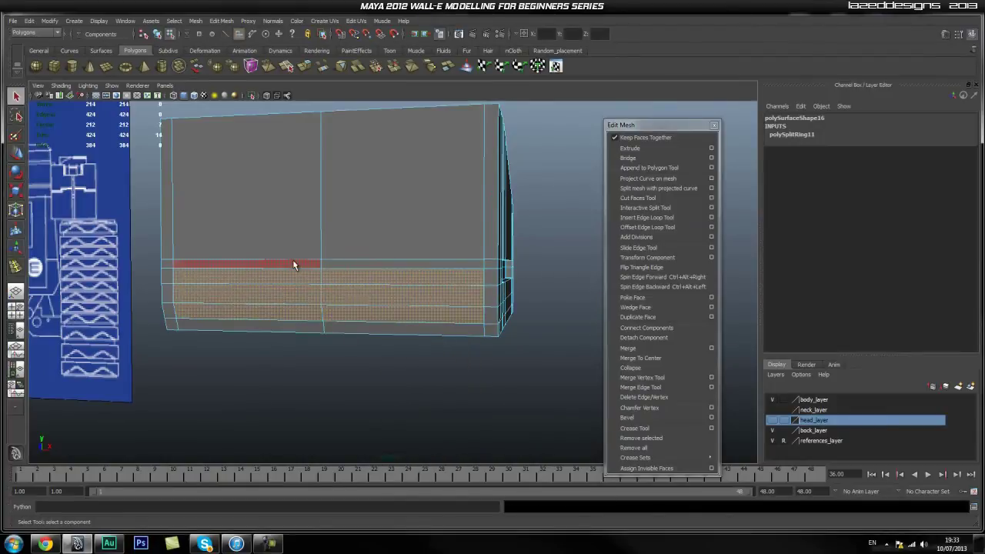
pyautogui.keyDown('shift'); pyautogui.click(354, 267); pyautogui.keyUp('shift')
pyautogui.keyDown('shift'); pyautogui.click(334, 239); pyautogui.keyUp('shift')
pyautogui.keyDown('shift'); pyautogui.click(269, 209); pyautogui.keyUp('shift')
pyautogui.keyDown('alt'); pyautogui.moveTo(273, 214); pyautogui.dragTo(337, 158, button='right'); pyautogui.keyUp('alt')
pyautogui.keyDown('alt'); pyautogui.moveTo(336, 159); pyautogui.dragTo(57, 250, button='middle'); pyautogui.keyUp('alt')
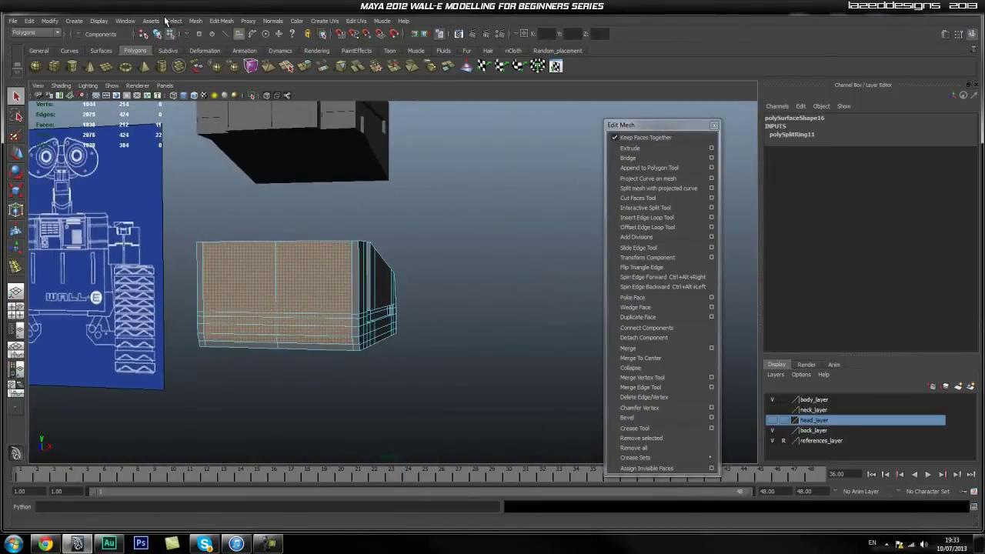
pyautogui.click(197, 22)
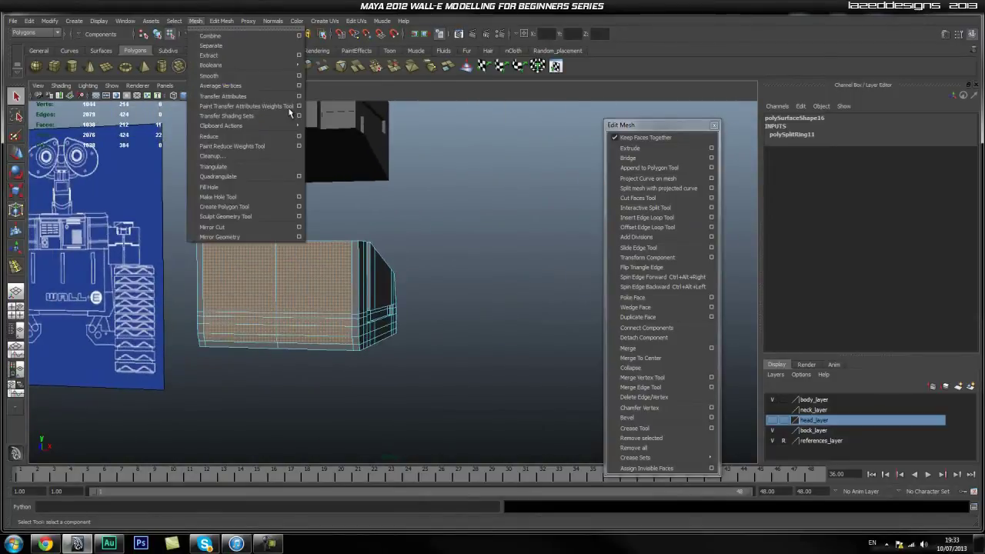
pyautogui.click(433, 298)
pyautogui.click(434, 299)
# - Duplicate the spare body copy, move the duplicate sideways as a backup, and reselect the original copy
pyautogui.moveTo(364, 306); pyautogui.dragTo(403, 291, button='right')
pyautogui.click(386, 323)
pyautogui.hotkey('ctrl', 'd')
pyautogui.moveTo(336, 428); pyautogui.dragTo(551, 435)
pyautogui.click(259, 405)
pyautogui.click(286, 325)
# - Reselect the original copy's inner front faces down to the new edge loop and extract them
pyautogui.moveTo(299, 325); pyautogui.dragTo(299, 348, button='right')
pyautogui.click(296, 292)
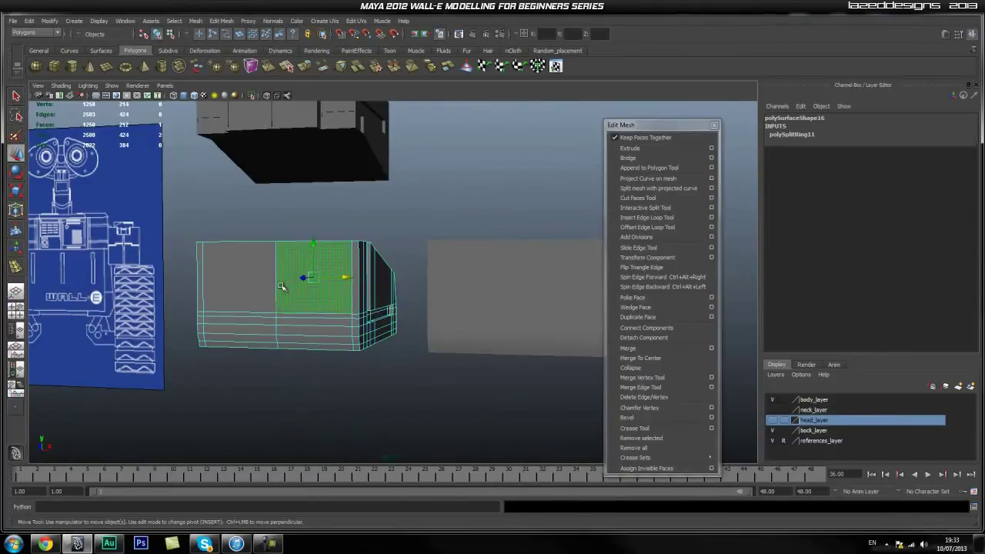
pyautogui.keyDown('shift'); pyautogui.click(248, 285); pyautogui.keyUp('shift')
pyautogui.keyDown('alt'); pyautogui.moveTo(191, 344); pyautogui.dragTo(337, 354, button='right'); pyautogui.keyUp('alt')
pyautogui.keyDown('alt'); pyautogui.moveTo(278, 331); pyautogui.dragTo(320, 296, button='middle'); pyautogui.keyUp('alt')
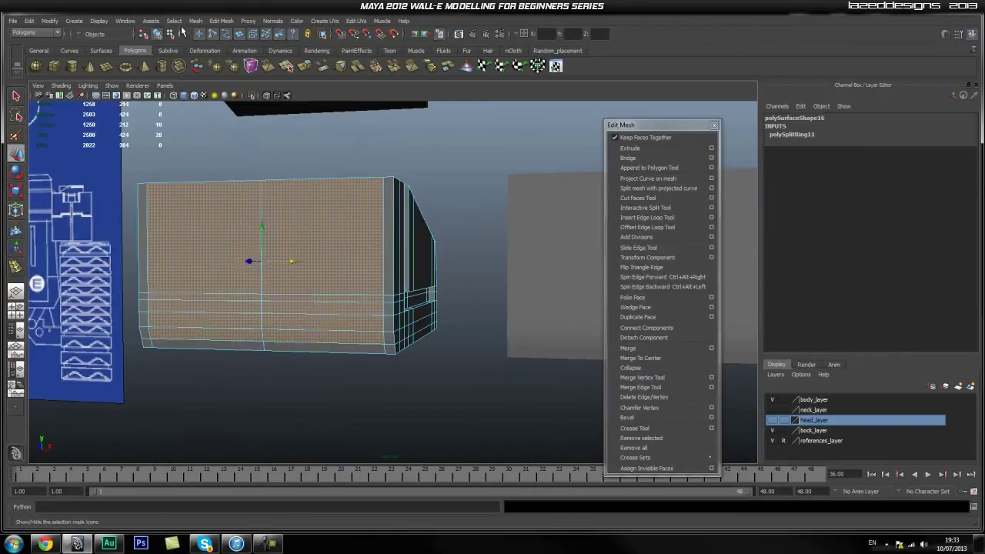
pyautogui.click(195, 21)
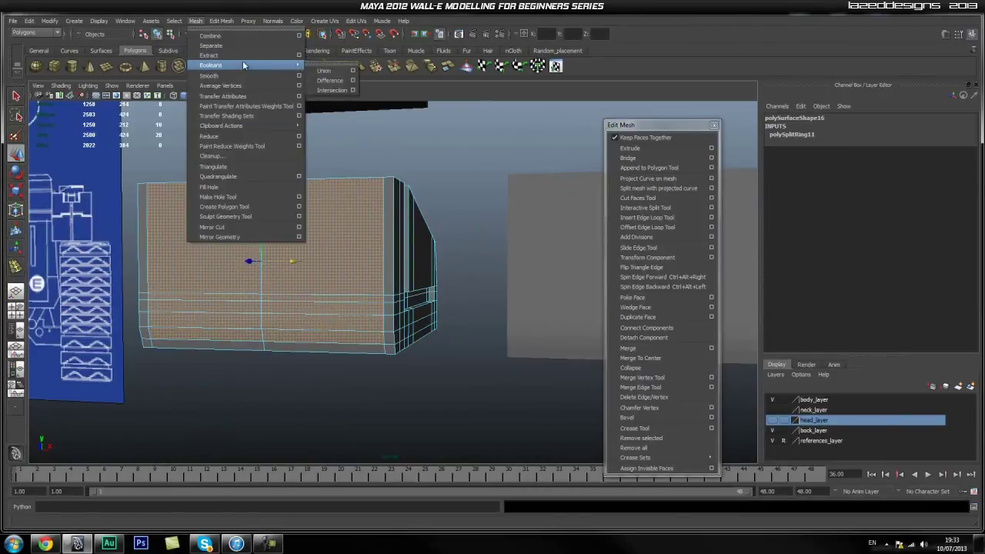
pyautogui.click(209, 55)
pyautogui.keyDown('alt'); pyautogui.moveTo(315, 292); pyautogui.dragTo(354, 309); pyautogui.keyUp('alt')
pyautogui.press('q')
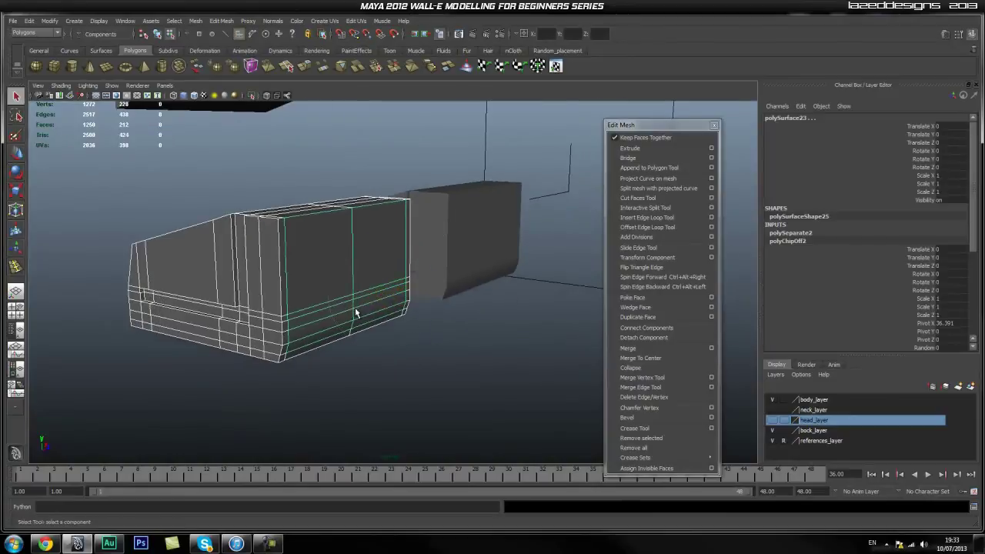
# - Move the extracted front panel forward, clear of the remaining shell, to a Translate Z of about 7.465
pyautogui.moveTo(316, 260); pyautogui.dragTo(367, 246, button='right')
pyautogui.click(302, 282)
pyautogui.click(390, 374)
pyautogui.click(328, 297)
pyautogui.moveTo(306, 425); pyautogui.dragTo(407, 441)
pyautogui.click(270, 373)
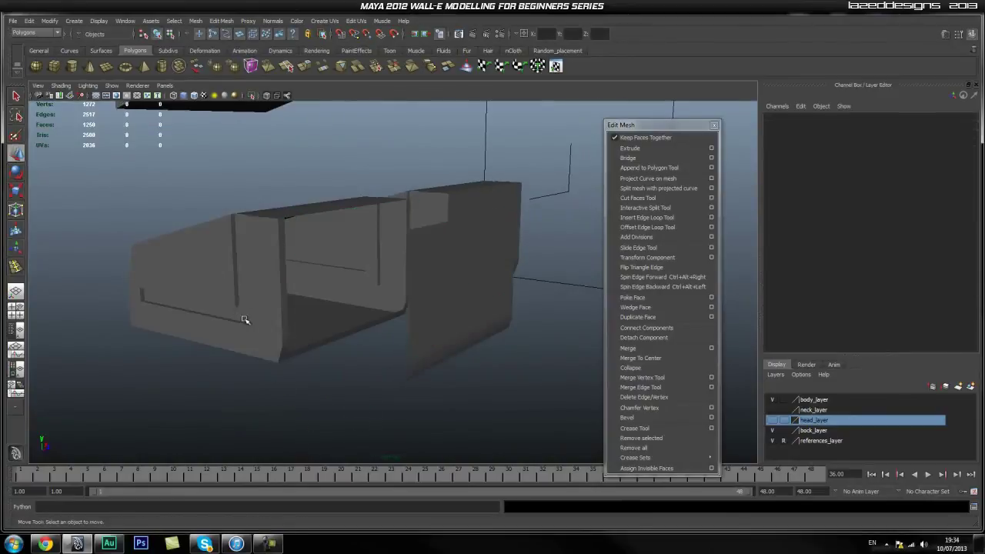
# - Delete the construction history of the separated pieces and remove the leftover shell, keeping only the panel
pyautogui.click(246, 320)
pyautogui.click(442, 345)
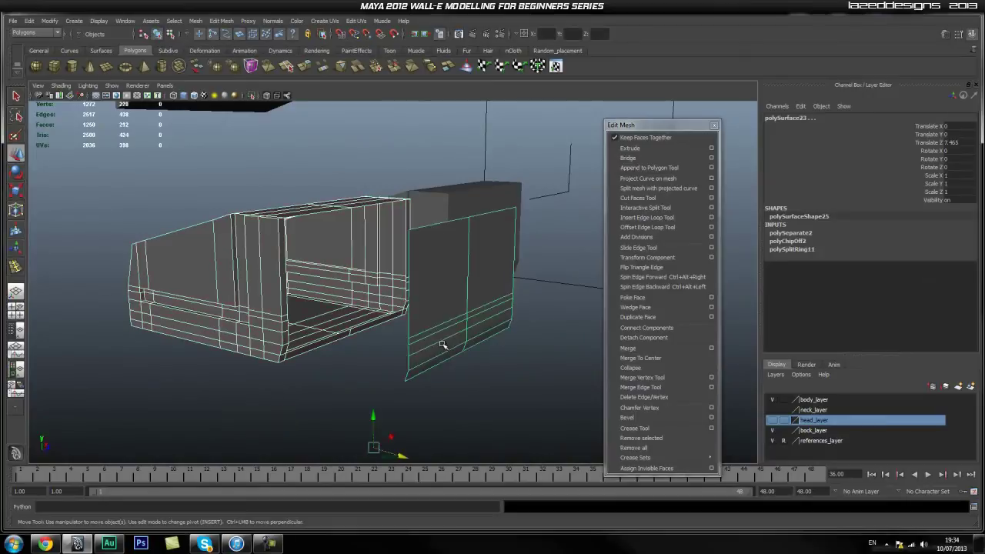
pyautogui.click(29, 20)
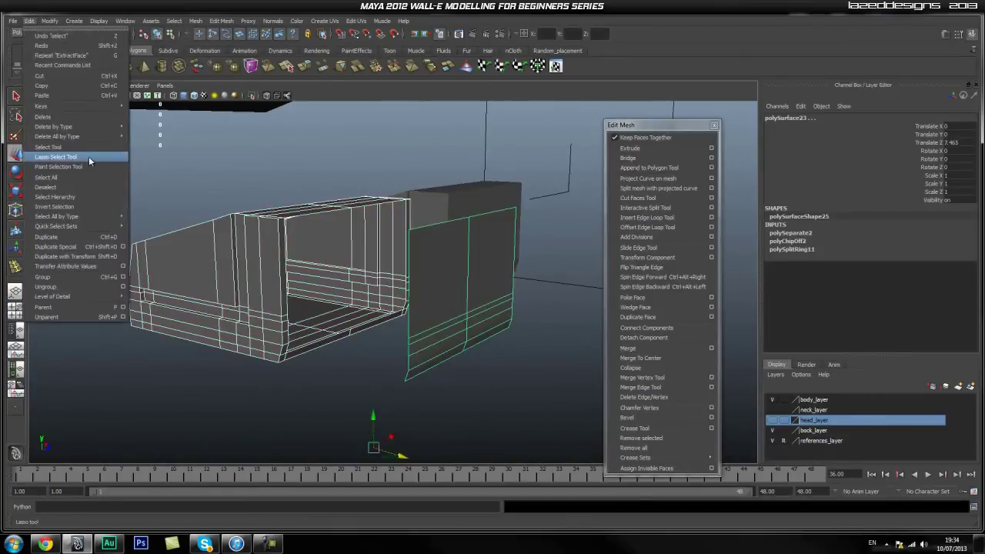
pyautogui.moveTo(127, 137)
pyautogui.click(161, 145)
pyautogui.click(285, 365)
pyautogui.click(279, 328)
pyautogui.press('Delete')
# - Delete the vertical centre edge line from the extracted panel
pyautogui.click(448, 308)
pyautogui.keyDown('alt'); pyautogui.moveTo(447, 317); pyautogui.dragTo(389, 330); pyautogui.keyUp('alt')
pyautogui.moveTo(421, 267); pyautogui.dragTo(411, 234, button='right')
pyautogui.click(421, 262)
pyautogui.keyDown('shift'); pyautogui.moveTo(381, 265); pyautogui.dragTo(348, 279, button='right'); pyautogui.keyUp('shift')
# - Return the extracted panel to object mode and reset its Translate Z to 0
pyautogui.keyDown('alt'); pyautogui.moveTo(504, 325); pyautogui.dragTo(332, 321); pyautogui.keyUp('alt')
pyautogui.press('q')
pyautogui.moveTo(248, 243); pyautogui.dragTo(292, 230, button='right')
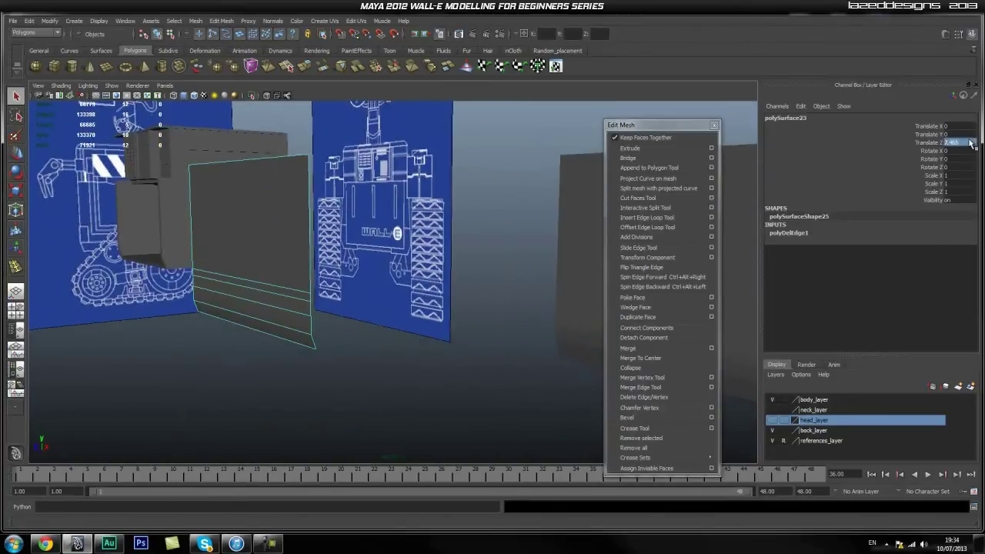
pyautogui.press('Return')
# - Move the panel to the main body at Translate X -36.867, then pull it forward to Translate Z 11.292
pyautogui.click(495, 240)
pyautogui.click(426, 251)
pyautogui.keyDown('alt'); pyautogui.moveTo(422, 253); pyautogui.dragTo(352, 317); pyautogui.keyUp('alt')
pyautogui.press('w')
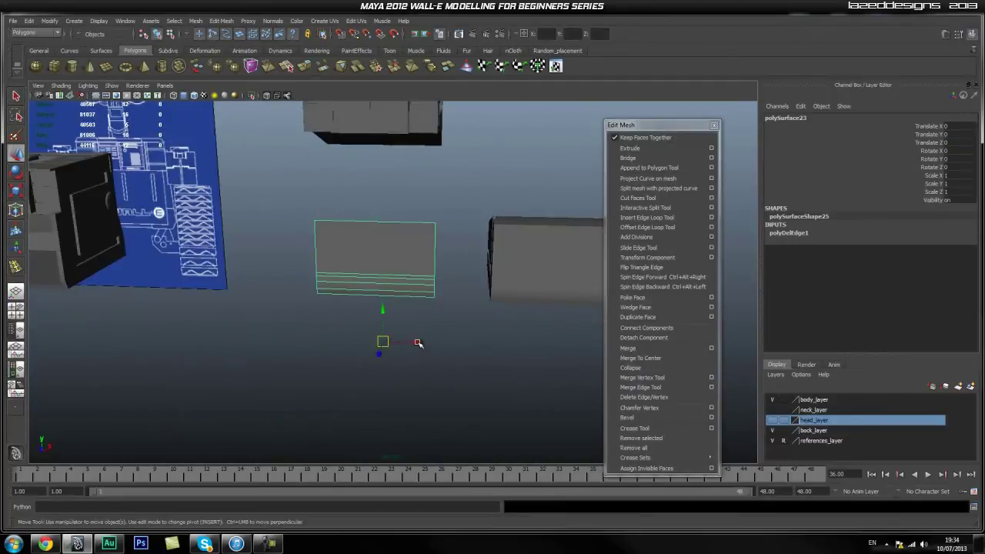
pyautogui.moveTo(418, 343); pyautogui.dragTo(80, 329)
pyautogui.keyDown('alt'); pyautogui.moveTo(180, 316); pyautogui.dragTo(431, 303, button='middle'); pyautogui.keyUp('alt')
pyautogui.keyDown('alt'); pyautogui.moveTo(308, 320); pyautogui.dragTo(400, 320, button='right'); pyautogui.keyUp('alt')
pyautogui.keyDown('alt'); pyautogui.moveTo(264, 306); pyautogui.dragTo(350, 320, button='middle'); pyautogui.keyUp('alt')
pyautogui.moveTo(349, 320)
pyautogui.keyDown('alt'); pyautogui.mouseDown()
pyautogui.moveTo(308, 335)
pyautogui.moveTo(257, 286)
pyautogui.moveTo(344, 333)
pyautogui.mouseUp(); pyautogui.keyUp('alt')
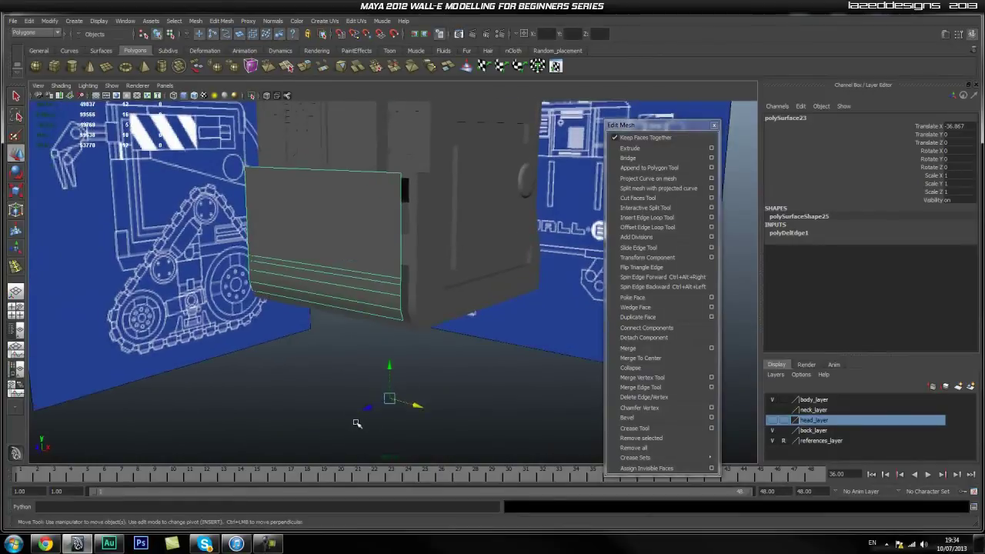
pyautogui.moveTo(293, 417); pyautogui.dragTo(212, 430)
pyautogui.keyDown('alt'); pyautogui.moveTo(336, 346); pyautogui.dragTo(239, 311); pyautogui.keyUp('alt')
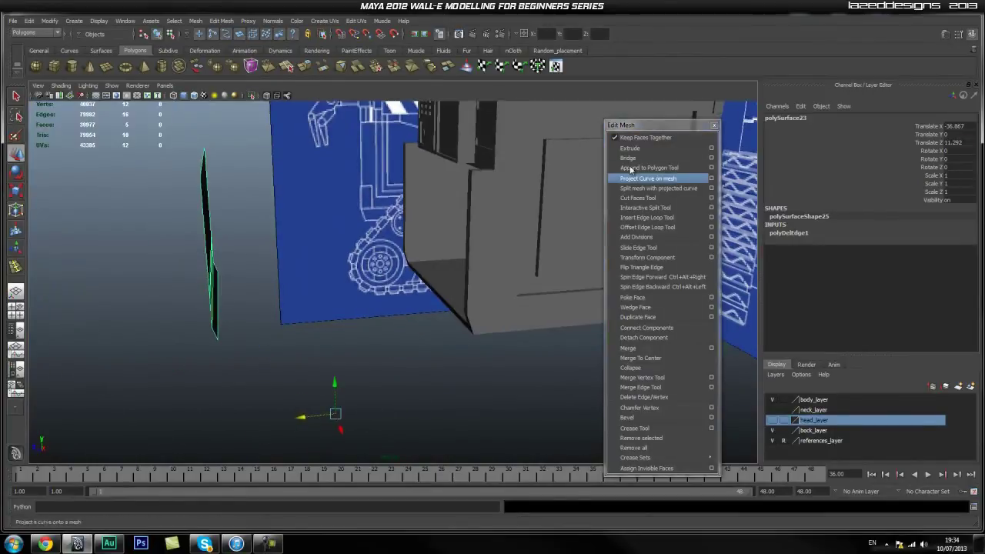
# - Extrude the extracted panel's faces with a world-space Translate Z of -0.735 to give the panel thickness
pyautogui.click(645, 149)
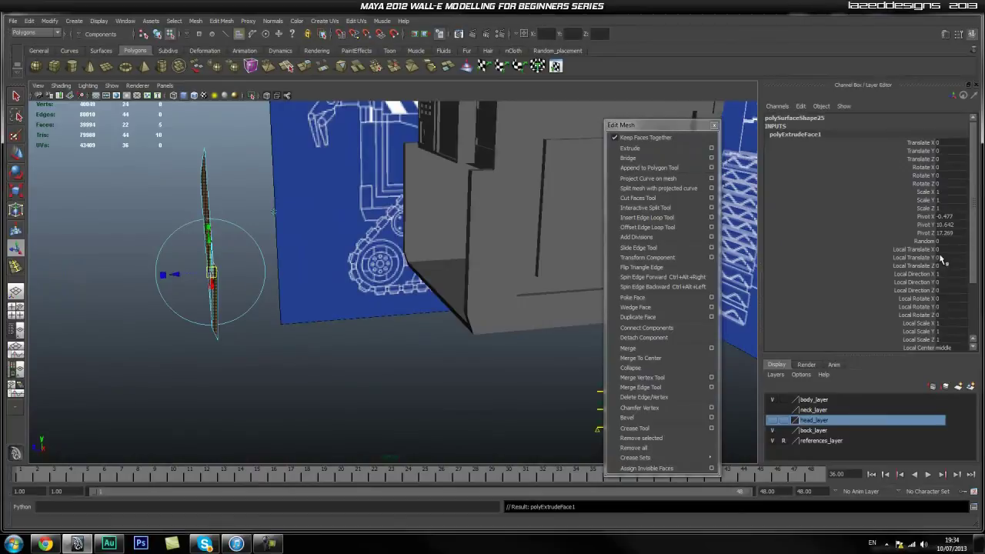
pyautogui.moveTo(176, 275); pyautogui.dragTo(219, 278)
pyautogui.hotkey('ctrl', 'z')
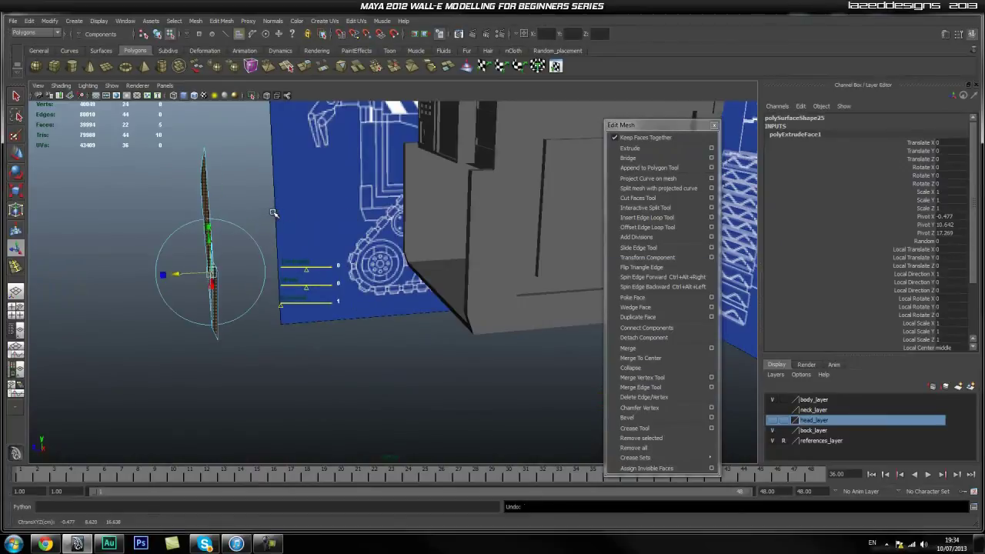
pyautogui.click(273, 212)
pyautogui.moveTo(174, 235); pyautogui.dragTo(186, 236)
pyautogui.keyDown('alt'); pyautogui.moveTo(237, 323); pyautogui.dragTo(231, 300); pyautogui.keyUp('alt')
pyautogui.moveTo(178, 241); pyautogui.dragTo(183, 242)
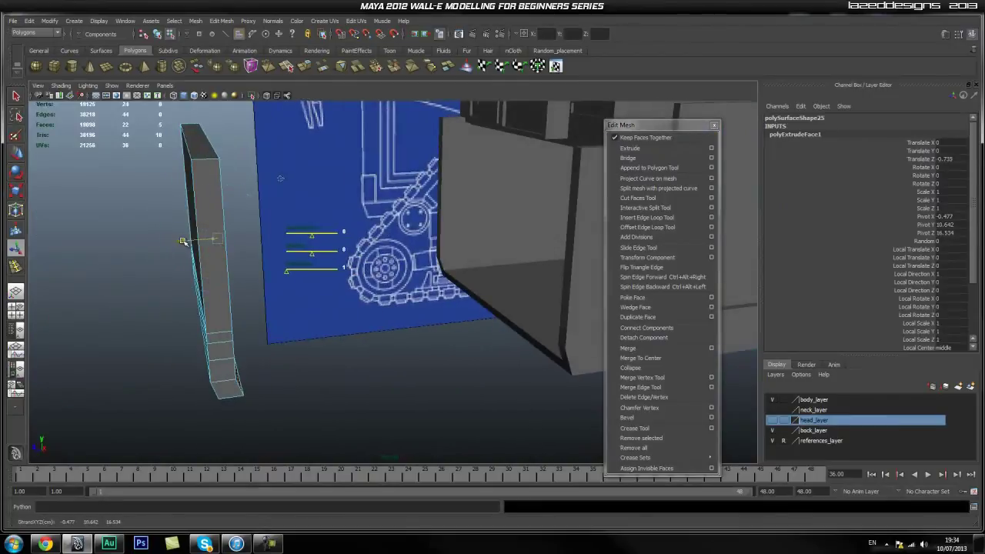
# - Return the thickened panel to object mode, select it and set its Translate X to 0
pyautogui.click(322, 341)
pyautogui.press('q')
pyautogui.moveTo(209, 267); pyautogui.dragTo(242, 257, button='right')
pyautogui.click(196, 254)
pyautogui.keyDown('alt'); pyautogui.moveTo(196, 255); pyautogui.dragTo(316, 286); pyautogui.keyUp('alt')
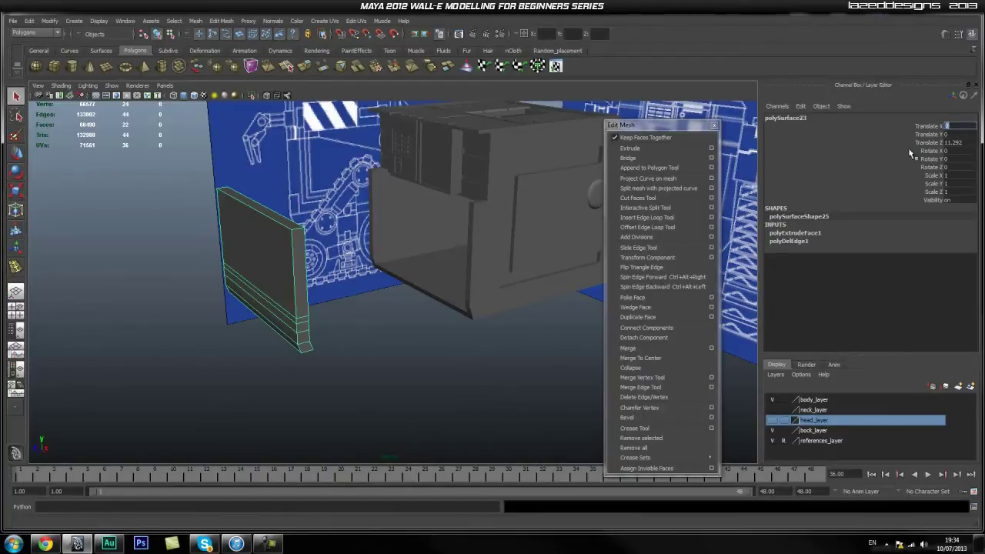
pyautogui.press('Return')
# - Move the panel back onto the front of the main body, at Translate X -35.794 and Translate Z -1.095
pyautogui.scroll(-5, 396, 288)
pyautogui.keyDown('alt'); pyautogui.moveTo(395, 287); pyautogui.dragTo(369, 278); pyautogui.keyUp('alt')
pyautogui.press('w')
pyautogui.moveTo(526, 322); pyautogui.dragTo(282, 307)
pyautogui.keyDown('alt'); pyautogui.moveTo(321, 261); pyautogui.dragTo(300, 254); pyautogui.keyUp('alt')
pyautogui.keyDown('alt'); pyautogui.moveTo(300, 254); pyautogui.dragTo(424, 268, button='right'); pyautogui.keyUp('alt')
pyautogui.keyDown('alt'); pyautogui.moveTo(424, 268); pyautogui.dragTo(413, 345); pyautogui.keyUp('alt')
# - In the front view, shift the panel sideways to Translate X -36.395 to centre it on the body
pyautogui.press('space')
pyautogui.click(416, 307)
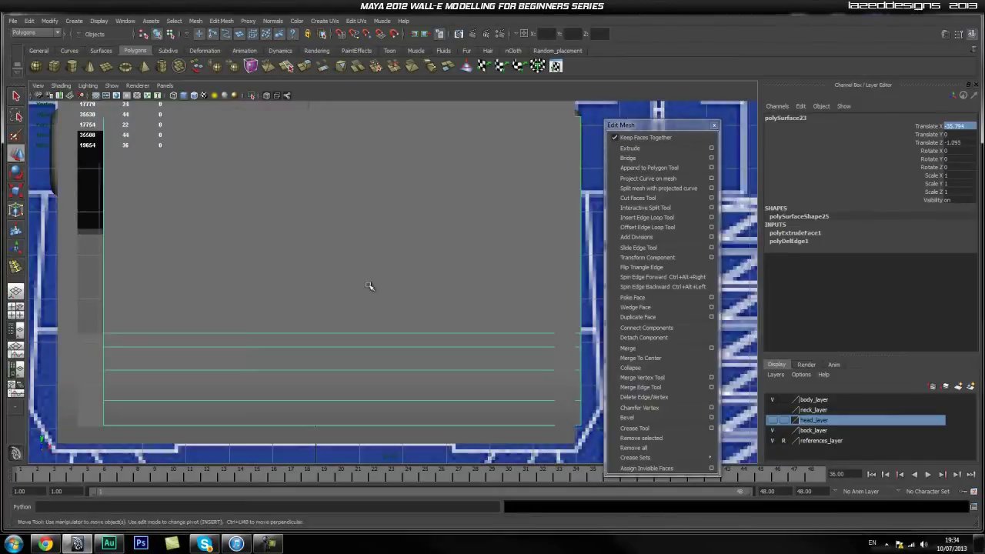
pyautogui.scroll(-6, 369, 286)
pyautogui.keyDown('alt'); pyautogui.moveTo(421, 348); pyautogui.dragTo(409, 287, button='middle'); pyautogui.keyUp('alt')
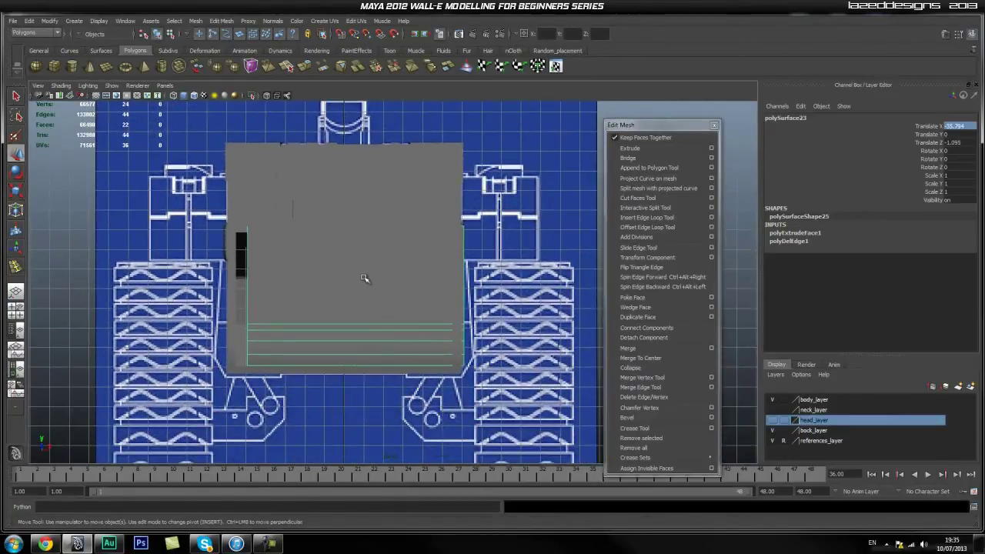
pyautogui.press('space')
pyautogui.moveTo(292, 235); pyautogui.dragTo(321, 340)
pyautogui.moveTo(387, 296); pyautogui.dragTo(379, 298)
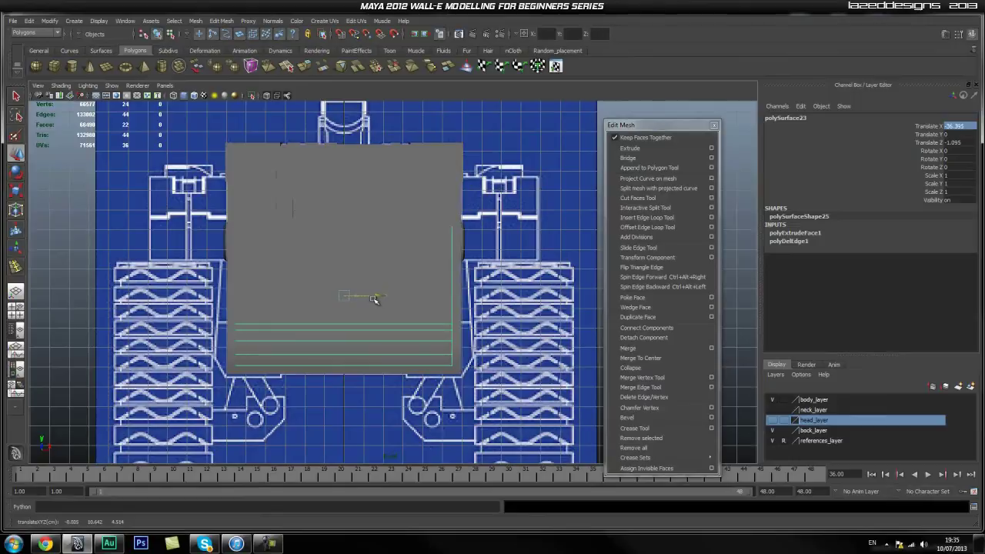
# - In the perspective view, pull the panel forward to Translate Z 0.106
pyautogui.press('space')
pyautogui.moveTo(365, 291); pyautogui.dragTo(405, 275)
pyautogui.click(377, 273)
pyautogui.keyDown('alt'); pyautogui.moveTo(353, 269); pyautogui.dragTo(345, 317, button='middle'); pyautogui.keyUp('alt')
pyautogui.moveTo(344, 317)
pyautogui.keyDown('alt'); pyautogui.mouseDown()
pyautogui.moveTo(331, 321)
pyautogui.moveTo(346, 308)
pyautogui.mouseUp(); pyautogui.keyUp('alt')
pyautogui.keyDown('alt'); pyautogui.moveTo(346, 308); pyautogui.dragTo(359, 263, button='middle'); pyautogui.keyUp('alt')
pyautogui.click(360, 263)
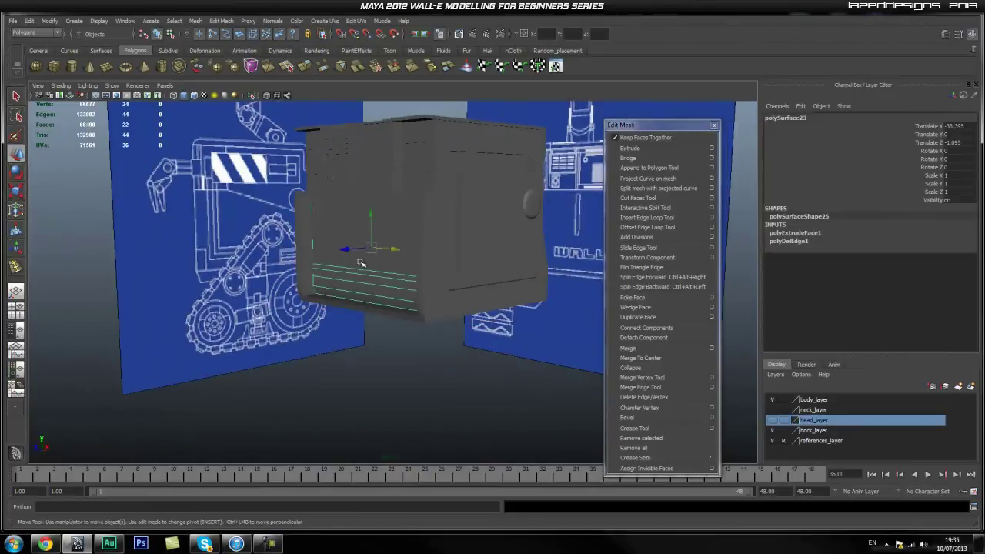
pyautogui.moveTo(346, 250); pyautogui.dragTo(329, 254)
# - In the side view, use X-ray shading to align the panel's depth with the body front at Translate Z -0.01
pyautogui.press('space')
pyautogui.moveTo(326, 310); pyautogui.dragTo(374, 310)
pyautogui.keyDown('alt'); pyautogui.moveTo(281, 297); pyautogui.dragTo(563, 340, button='middle'); pyautogui.keyUp('alt')
pyautogui.keyDown('alt'); pyautogui.moveTo(332, 273); pyautogui.dragTo(353, 278, button='right'); pyautogui.keyUp('alt')
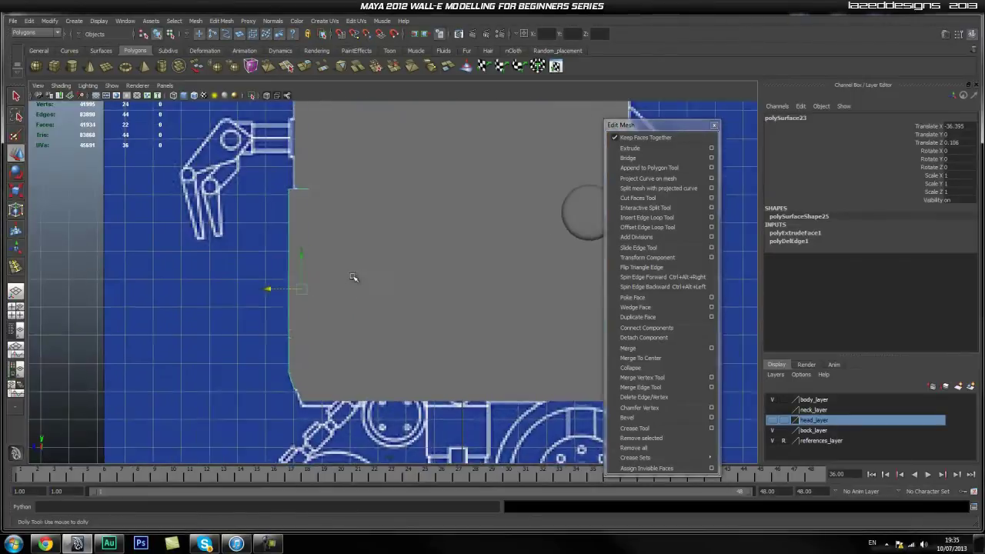
pyautogui.scroll(-1, 352, 277)
pyautogui.hotkey('alt', 'a')
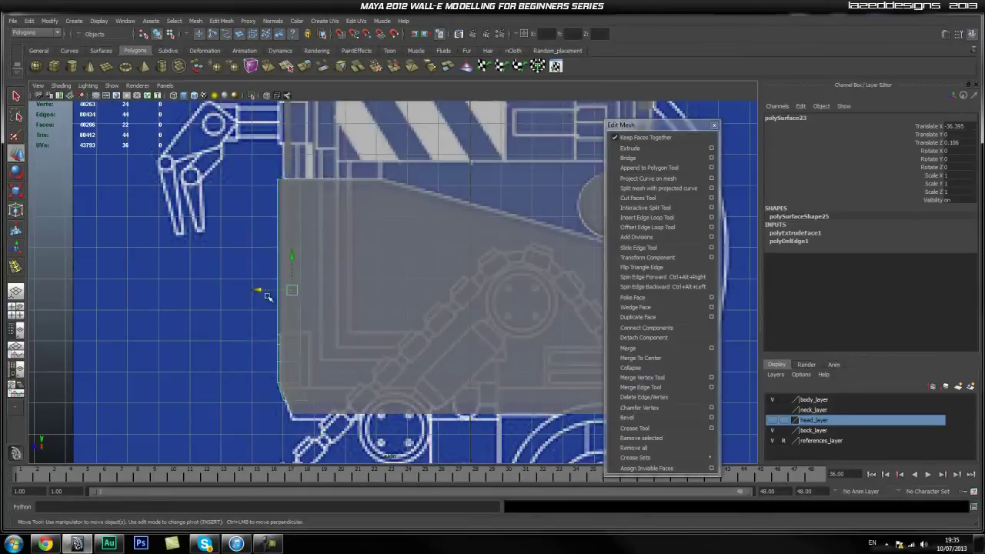
pyautogui.moveTo(262, 290)
pyautogui.mouseDown()
pyautogui.moveTo(235, 285)
pyautogui.moveTo(264, 287)
pyautogui.mouseUp()
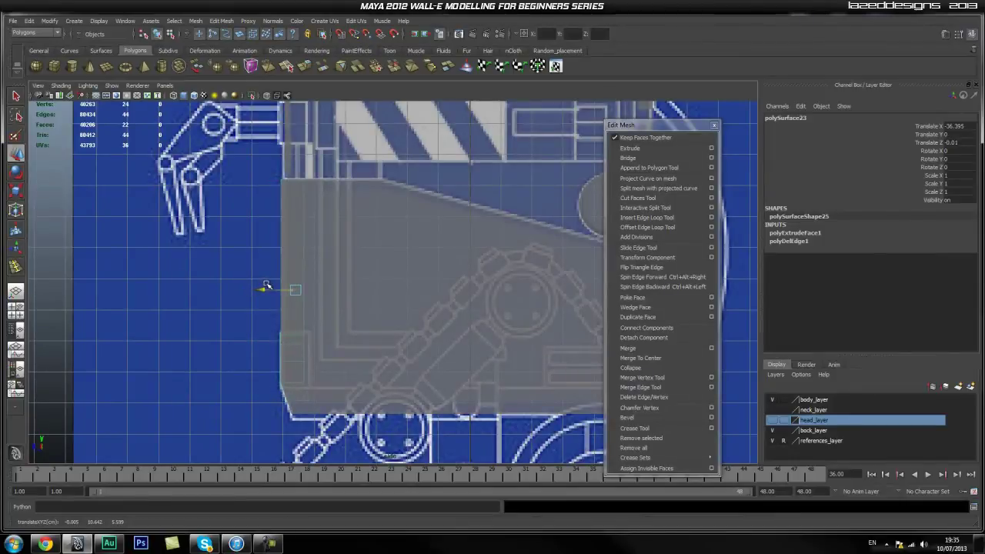
pyautogui.hotkey('alt', 'a')
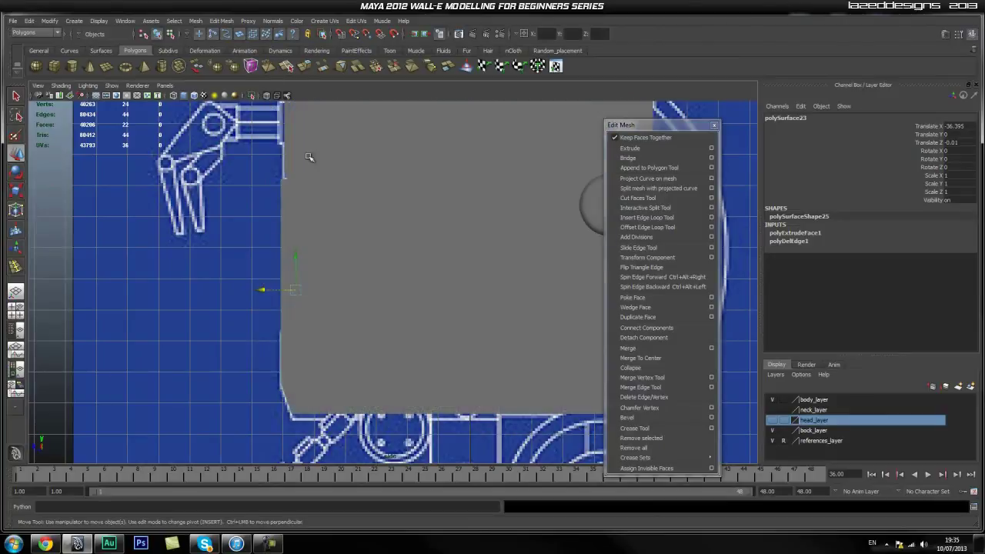
# - In the perspective view, nudge the panel sideways to Translate X -36.338
pyautogui.press('space')
pyautogui.moveTo(373, 275); pyautogui.dragTo(374, 248)
pyautogui.keyDown('alt'); pyautogui.moveTo(345, 290); pyautogui.dragTo(193, 347); pyautogui.keyUp('alt')
pyautogui.click(389, 329)
pyautogui.keyDown('alt'); pyautogui.moveTo(193, 347); pyautogui.dragTo(301, 250, button='right'); pyautogui.keyUp('alt')
pyautogui.keyDown('alt'); pyautogui.moveTo(301, 250); pyautogui.dragTo(346, 200, button='middle'); pyautogui.keyUp('alt')
pyautogui.click(364, 302)
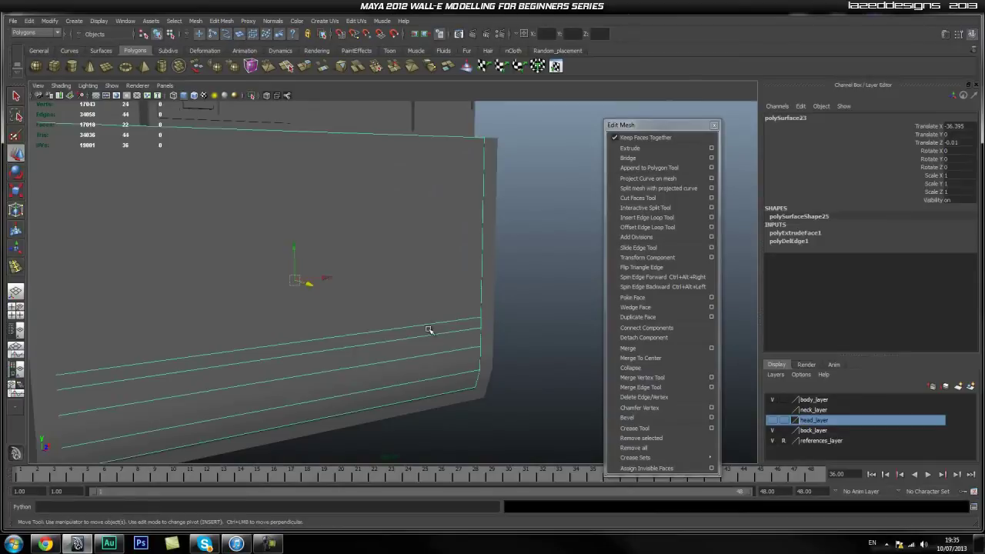
pyautogui.keyDown('alt'); pyautogui.moveTo(428, 327); pyautogui.dragTo(416, 291, button='middle'); pyautogui.keyUp('alt')
pyautogui.moveTo(341, 248); pyautogui.dragTo(344, 246)
pyautogui.click(495, 393)
# - Examine how the panel fits the body's front frame from several angles
pyautogui.keyDown('alt'); pyautogui.moveTo(462, 362); pyautogui.dragTo(338, 300); pyautogui.keyUp('alt')
pyautogui.keyDown('alt'); pyautogui.moveTo(338, 300); pyautogui.dragTo(361, 255, button='middle'); pyautogui.keyUp('alt')
pyautogui.keyDown('alt'); pyautogui.moveTo(361, 255); pyautogui.dragTo(298, 316); pyautogui.keyUp('alt')
pyautogui.click(305, 337)
pyautogui.click(507, 372)
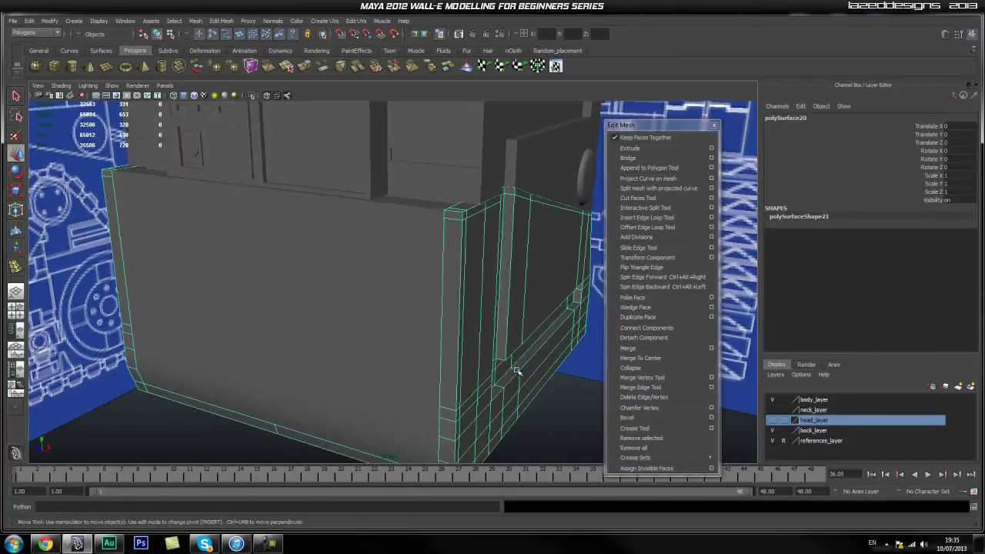
pyautogui.keyDown('alt'); pyautogui.moveTo(510, 369); pyautogui.dragTo(328, 371, button='right'); pyautogui.keyUp('alt')
pyautogui.keyDown('alt'); pyautogui.moveTo(327, 372); pyautogui.dragTo(500, 391); pyautogui.keyUp('alt')
pyautogui.click(508, 396)
pyautogui.keyDown('alt'); pyautogui.moveTo(446, 389); pyautogui.dragTo(443, 320, button='middle'); pyautogui.keyUp('alt')
pyautogui.keyDown('alt'); pyautogui.moveTo(443, 320); pyautogui.dragTo(329, 309); pyautogui.keyUp('alt')
pyautogui.click(329, 306)
pyautogui.keyDown('alt'); pyautogui.moveTo(332, 300); pyautogui.dragTo(336, 311, button='middle'); pyautogui.keyUp('alt')
pyautogui.keyDown('alt'); pyautogui.moveTo(337, 311); pyautogui.dragTo(363, 276); pyautogui.keyUp('alt')
pyautogui.click(488, 331)
pyautogui.keyDown('alt'); pyautogui.moveTo(488, 331); pyautogui.dragTo(310, 319); pyautogui.keyUp('alt')
# - Centre the panel in the front view at Translate X -36.39, set its Translate Z to 0 and deselect it
pyautogui.press('space')
pyautogui.keyDown('alt'); pyautogui.moveTo(280, 286); pyautogui.dragTo(282, 292, button='middle'); pyautogui.keyUp('alt')
pyautogui.keyDown('alt'); pyautogui.moveTo(281, 292); pyautogui.dragTo(306, 302, button='right'); pyautogui.keyUp('alt')
pyautogui.keyDown('alt'); pyautogui.moveTo(305, 302); pyautogui.dragTo(330, 292, button='middle'); pyautogui.keyUp('alt')
pyautogui.click(382, 331)
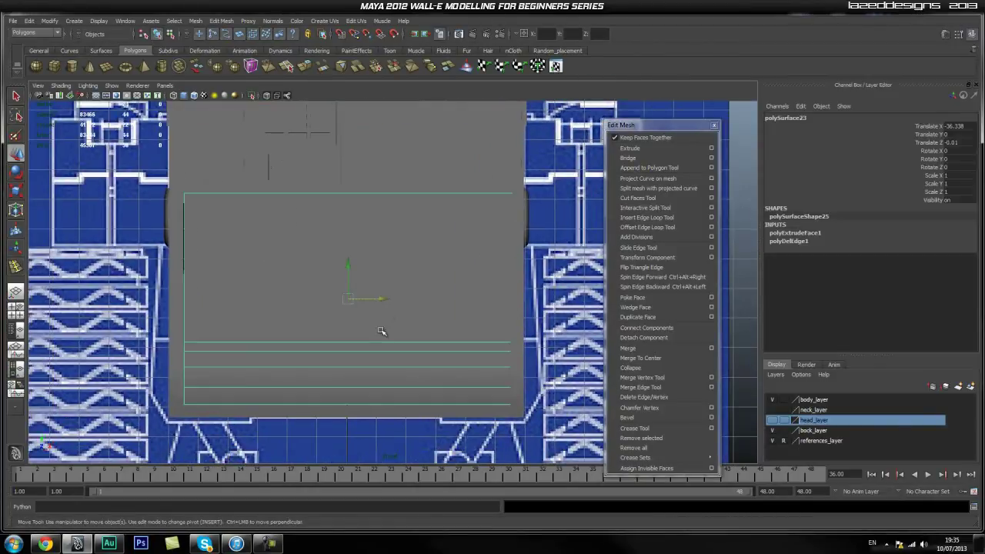
pyautogui.moveTo(382, 298); pyautogui.dragTo(380, 299)
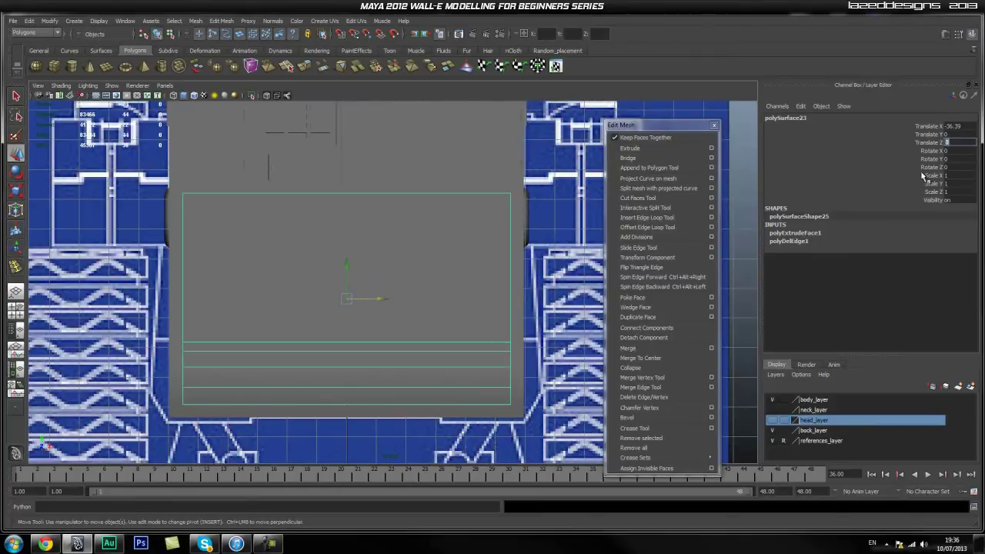
pyautogui.click(562, 279)
pyautogui.click(431, 346)
# - Try to lower the panel slightly to Translate Y -0.01 in the perspective view
pyautogui.press('space')
pyautogui.moveTo(408, 318); pyautogui.dragTo(419, 299)
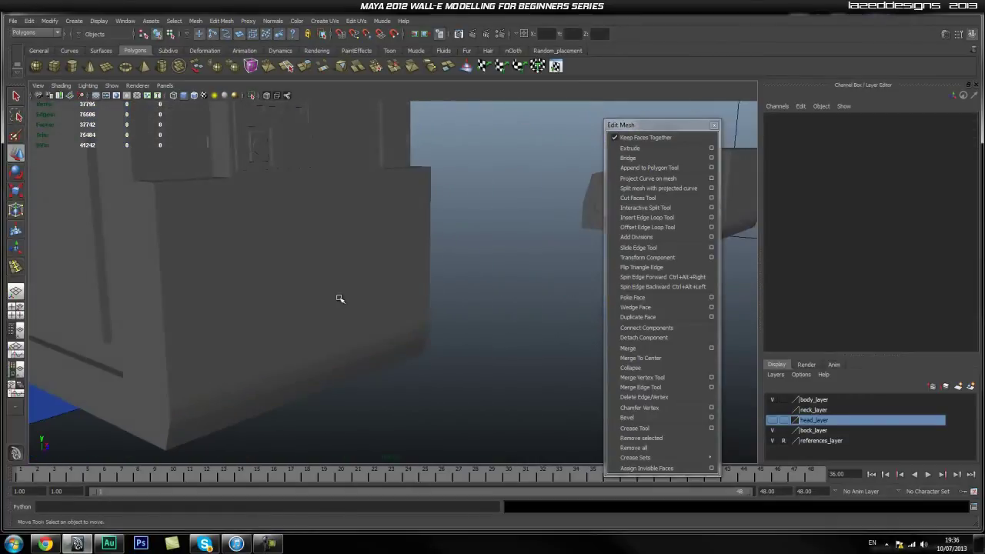
pyautogui.click(257, 275)
pyautogui.keyDown('alt'); pyautogui.moveTo(257, 275); pyautogui.dragTo(240, 328); pyautogui.keyUp('alt')
pyautogui.keyDown('alt'); pyautogui.moveTo(240, 328); pyautogui.dragTo(308, 357, button='middle'); pyautogui.keyUp('alt')
pyautogui.keyDown('alt'); pyautogui.moveTo(229, 338); pyautogui.dragTo(385, 343, button='right'); pyautogui.keyUp('alt')
pyautogui.keyDown('alt'); pyautogui.moveTo(313, 339); pyautogui.dragTo(331, 316, button='middle'); pyautogui.keyUp('alt')
pyautogui.click(412, 361)
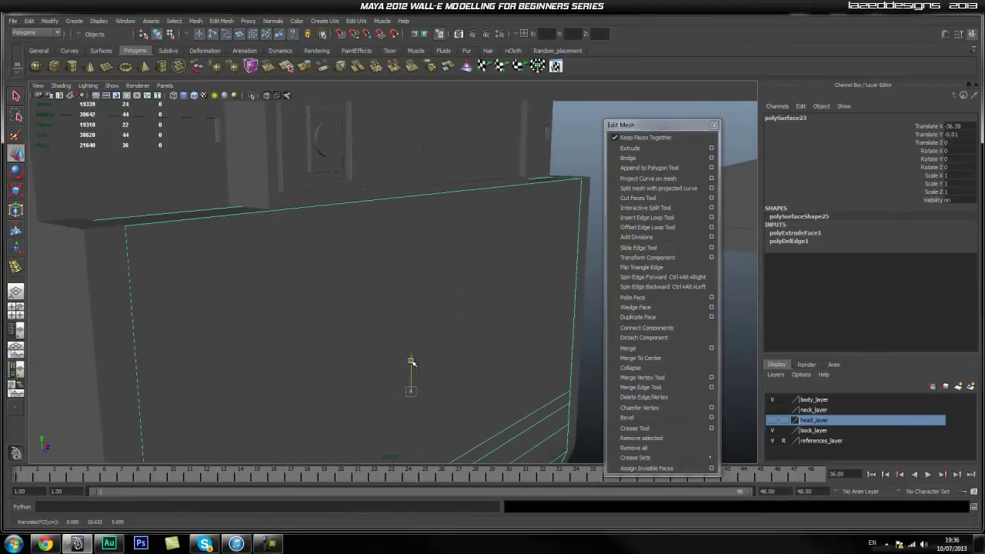
pyautogui.moveTo(411, 360); pyautogui.dragTo(412, 361)
pyautogui.hotkey('ctrl', 'z')
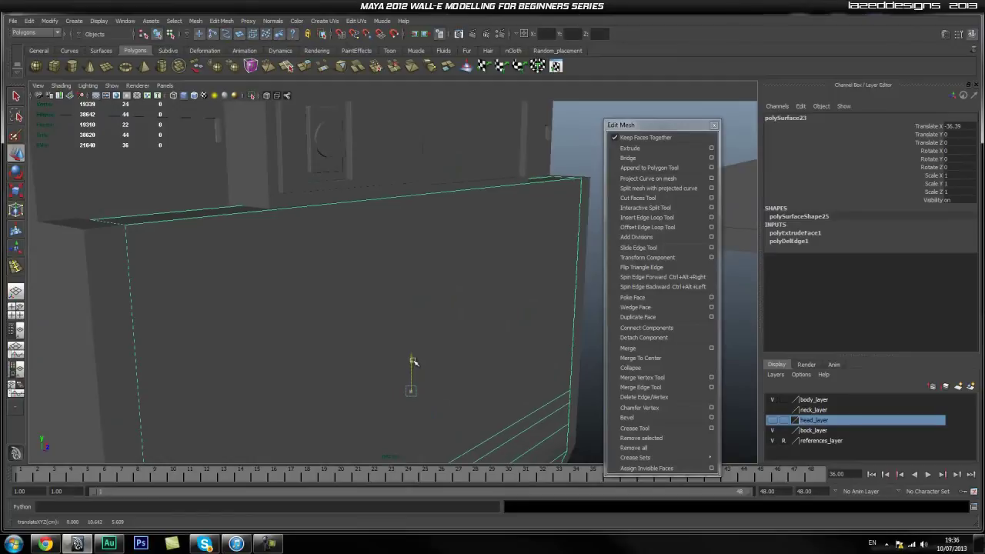
pyautogui.click(593, 324)
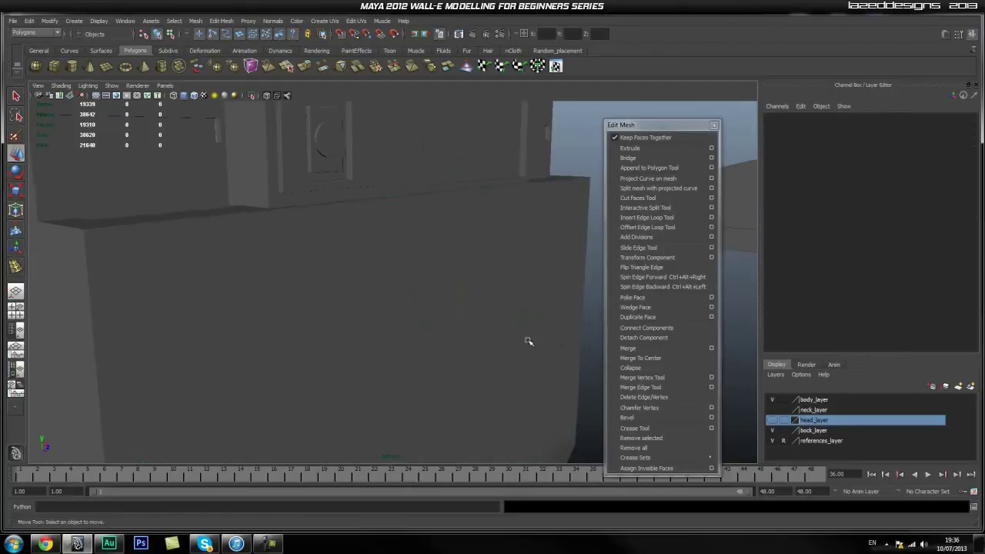
# - Lower the panel to Translate Y -0.048 to adjust its fit at the lower body edge
pyautogui.scroll(-2, 528, 341)
pyautogui.keyDown('alt'); pyautogui.moveTo(528, 349); pyautogui.dragTo(314, 285); pyautogui.keyUp('alt')
pyautogui.click(415, 336)
pyautogui.keyDown('alt'); pyautogui.moveTo(302, 246); pyautogui.dragTo(341, 217); pyautogui.keyUp('alt')
pyautogui.moveTo(313, 184); pyautogui.dragTo(313, 185)
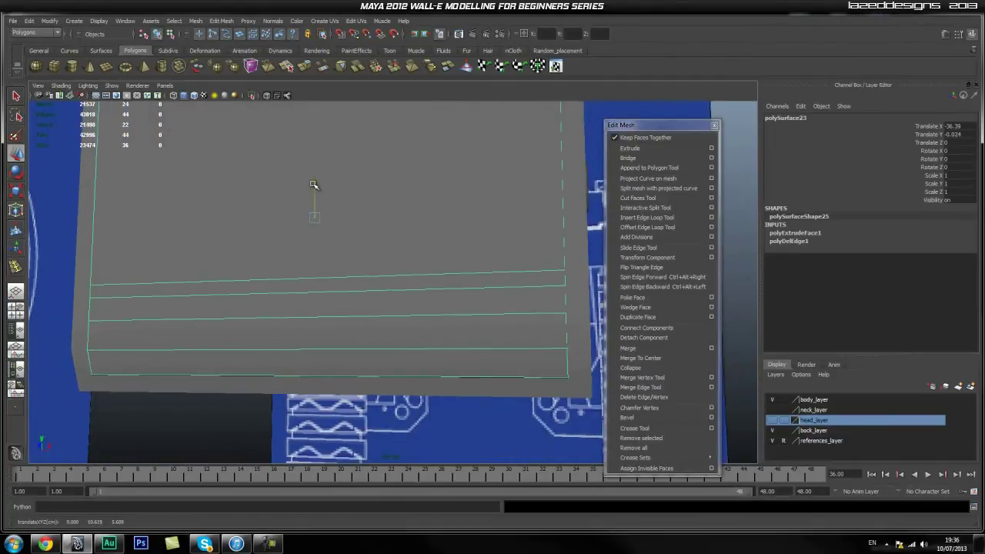
pyautogui.click(400, 411)
pyautogui.click(395, 332)
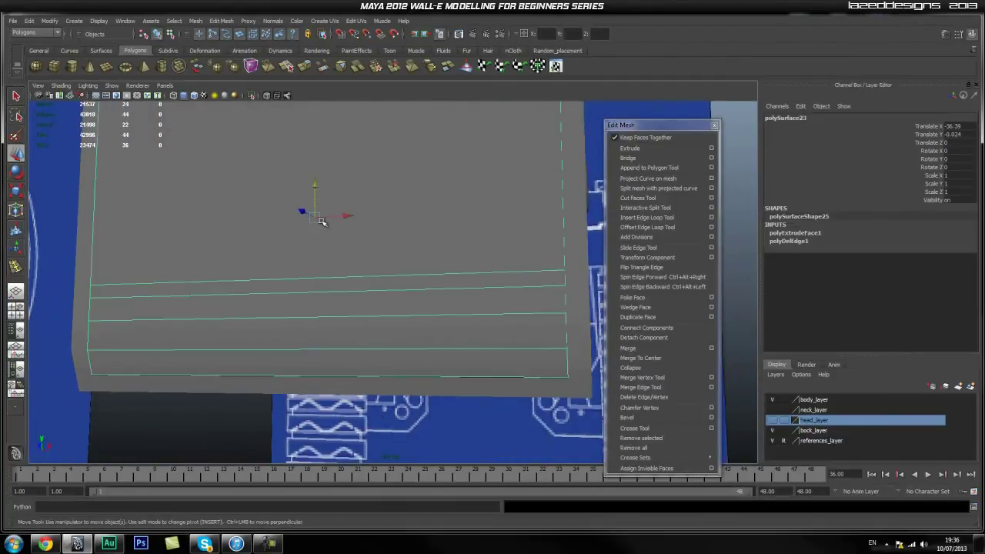
pyautogui.moveTo(316, 185); pyautogui.dragTo(314, 186)
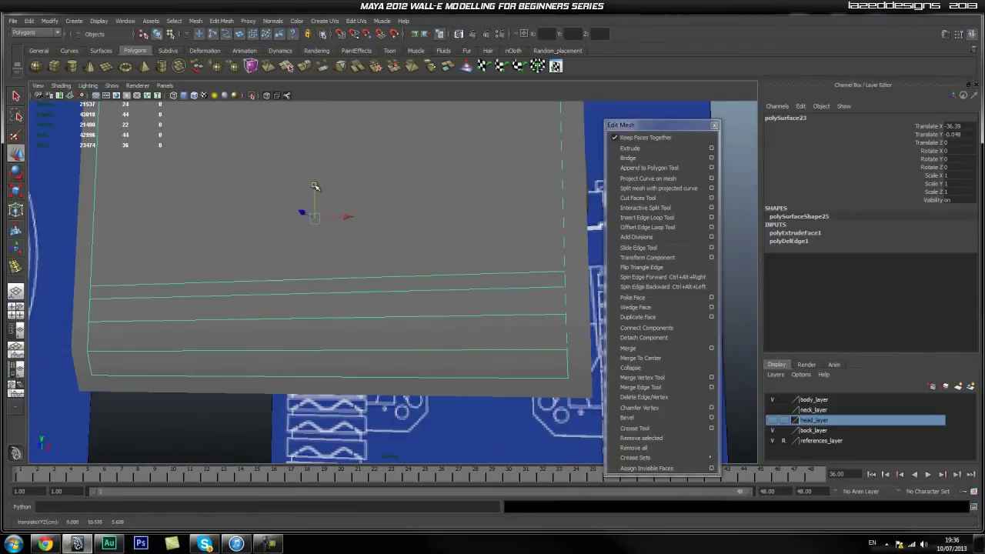
pyautogui.click(263, 426)
# - Check the panel's upper edge and lower the panel slightly further to Translate Y -0.061
pyautogui.keyDown('alt'); pyautogui.moveTo(268, 358); pyautogui.dragTo(308, 326); pyautogui.keyUp('alt')
pyautogui.click(311, 320)
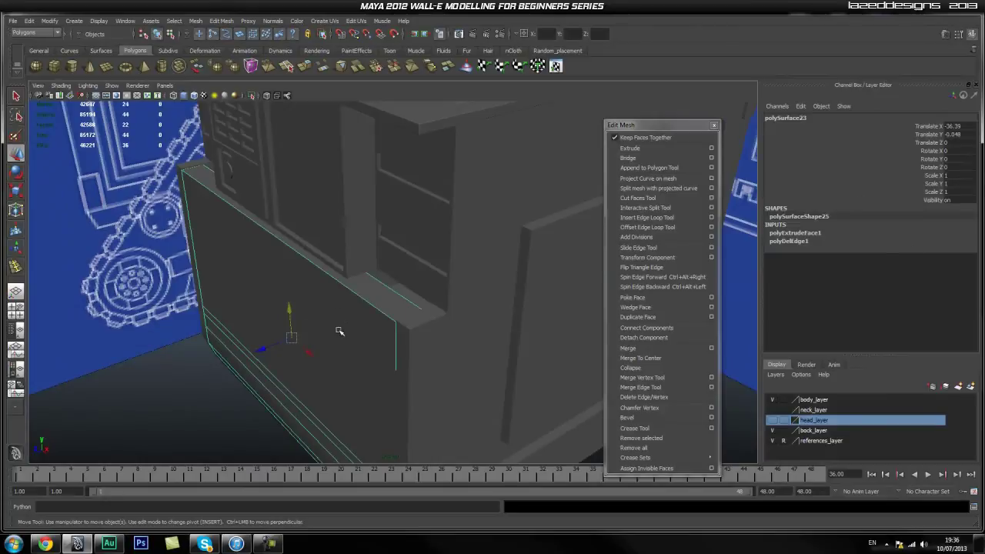
pyautogui.click(502, 402)
pyautogui.scroll(-3, 492, 412)
pyautogui.click(231, 392)
pyautogui.keyDown('alt'); pyautogui.moveTo(232, 393); pyautogui.dragTo(309, 357); pyautogui.keyUp('alt')
pyautogui.scroll(4, 420, 397)
pyautogui.keyDown('alt'); pyautogui.moveTo(420, 397); pyautogui.dragTo(399, 370); pyautogui.keyUp('alt')
pyautogui.click(323, 358)
pyautogui.moveTo(359, 225); pyautogui.dragTo(360, 226)
pyautogui.click(60, 267)
# - Reset the panel's Translate Y to 0
pyautogui.keyDown('alt'); pyautogui.moveTo(307, 303); pyautogui.dragTo(361, 347); pyautogui.keyUp('alt')
pyautogui.scroll(-5, 354, 343)
pyautogui.scroll(5, 396, 365)
pyautogui.click(350, 350)
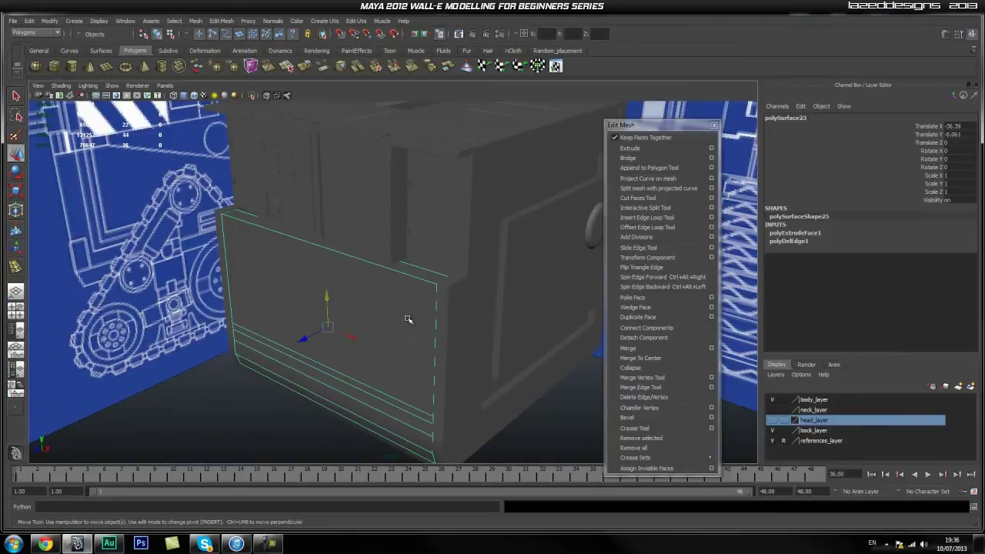
pyautogui.write('0')
pyautogui.press('Return')
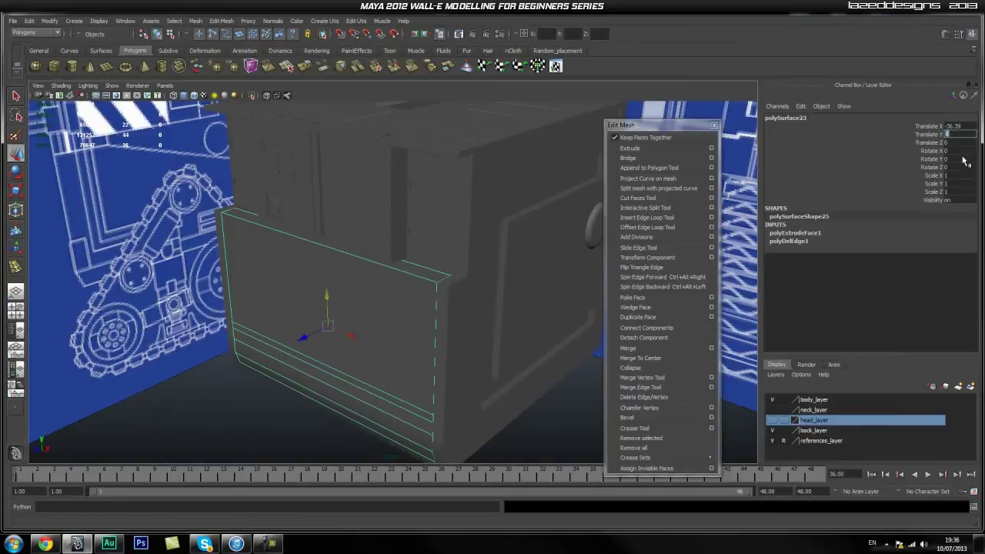
# - Switch the panel to edge mode and raise its lowest front edge very slightly
pyautogui.click(471, 428)
pyautogui.keyDown('alt'); pyautogui.moveTo(472, 428); pyautogui.dragTo(532, 390); pyautogui.keyUp('alt')
pyautogui.click(573, 274)
pyautogui.keyDown('alt'); pyautogui.moveTo(523, 267); pyautogui.dragTo(547, 283); pyautogui.keyUp('alt')
pyautogui.click(344, 367)
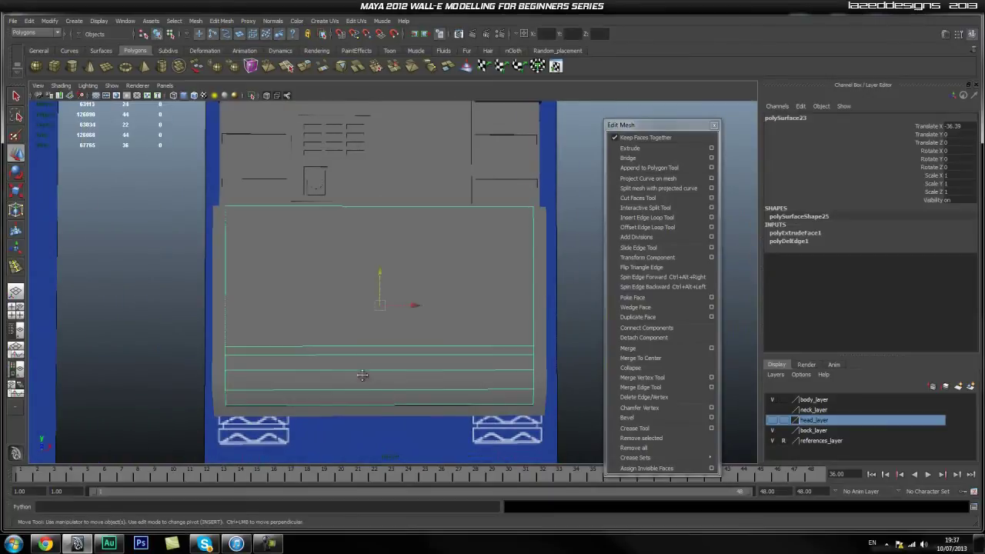
pyautogui.keyDown('alt'); pyautogui.moveTo(364, 417); pyautogui.dragTo(358, 375, button='middle'); pyautogui.keyUp('alt')
pyautogui.keyDown('alt'); pyautogui.moveTo(358, 374); pyautogui.dragTo(400, 371, button='right'); pyautogui.keyUp('alt')
pyautogui.keyDown('alt'); pyautogui.moveTo(400, 371); pyautogui.dragTo(400, 336, button='middle'); pyautogui.keyUp('alt')
pyautogui.keyDown('alt'); pyautogui.moveTo(400, 337); pyautogui.dragTo(432, 379); pyautogui.keyUp('alt')
pyautogui.rightClick(407, 369)
pyautogui.moveTo(367, 370); pyautogui.dragTo(401, 345, button='right')
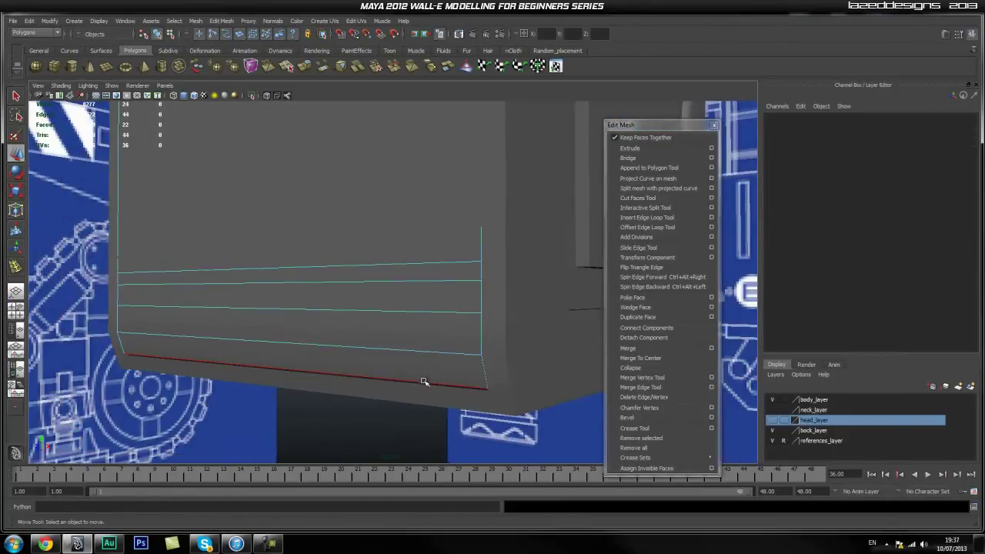
pyautogui.click(424, 382)
pyautogui.moveTo(265, 338); pyautogui.dragTo(266, 335)
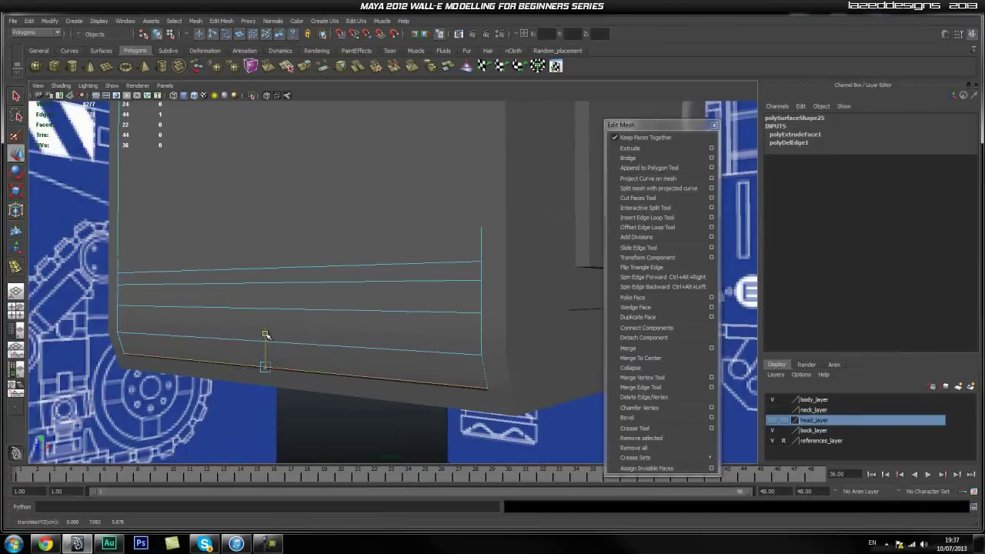
pyautogui.click(129, 480)
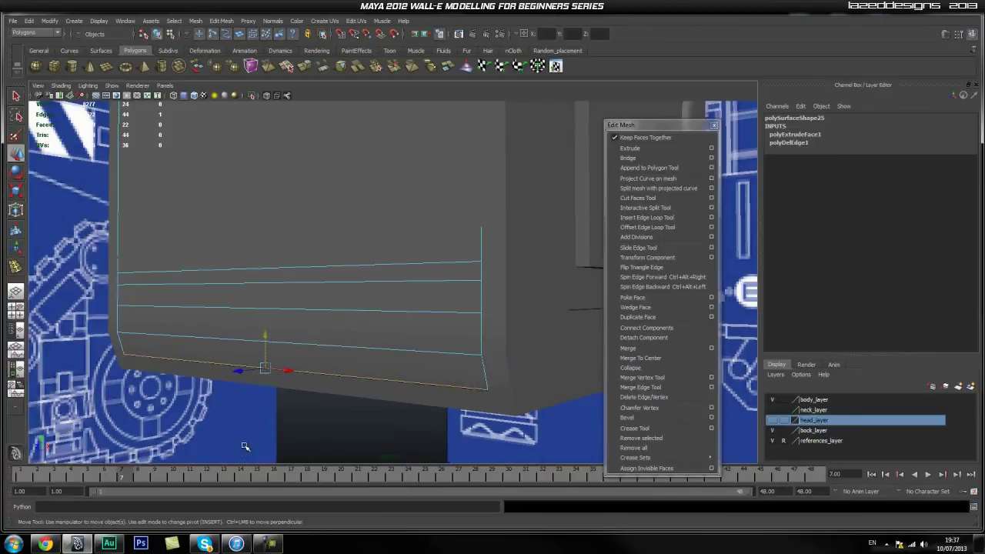
pyautogui.click(299, 413)
# - Return the panel to object mode and select it as a whole
pyautogui.moveTo(334, 368); pyautogui.dragTo(365, 357, button='right')
pyautogui.click(344, 382)
pyautogui.click(276, 433)
pyautogui.scroll(-1, 421, 419)
pyautogui.moveTo(474, 382); pyautogui.dragTo(496, 367, button='right')
pyautogui.click(505, 415)
pyautogui.scroll(-1, 506, 414)
pyautogui.keyDown('alt'); pyautogui.moveTo(506, 415); pyautogui.dragTo(360, 375); pyautogui.keyUp('alt')
pyautogui.click(320, 333)
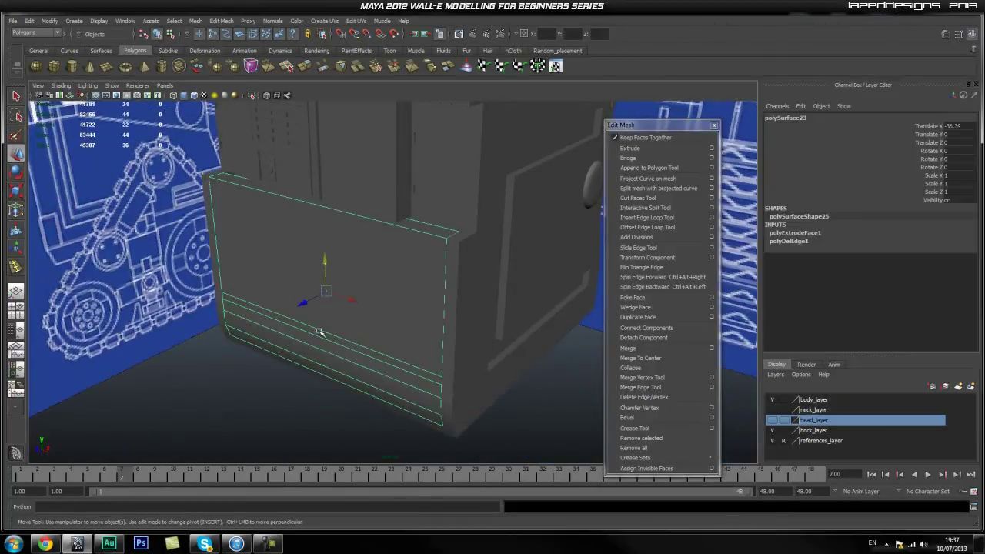
# - Freeze the panel's transformations
pyautogui.press('space')
pyautogui.click(208, 220)
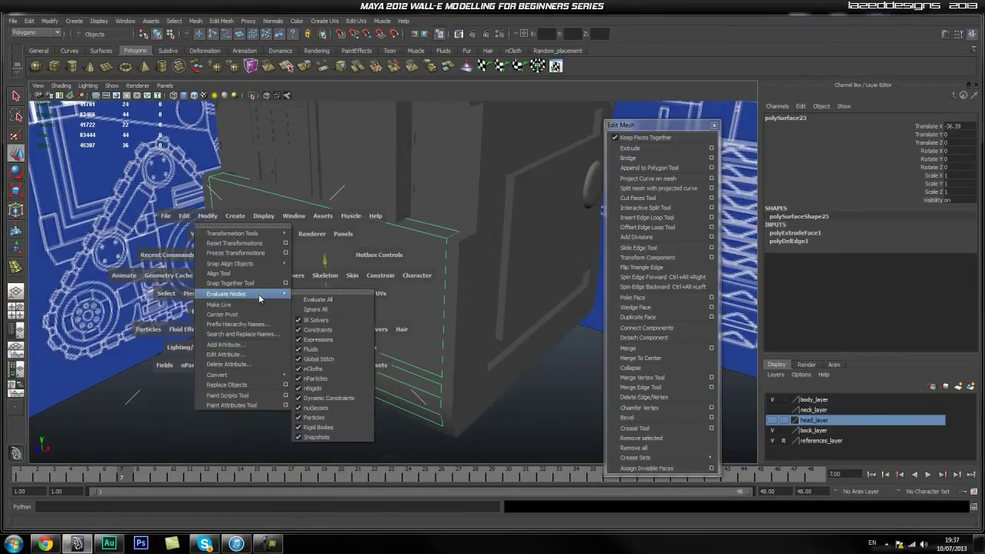
pyautogui.moveTo(248, 377)
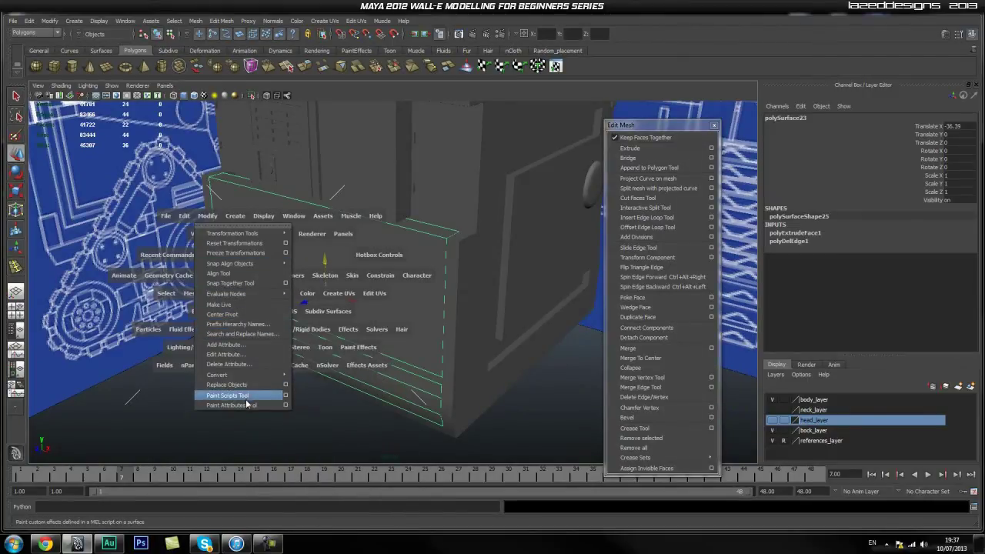
pyautogui.moveTo(248, 303)
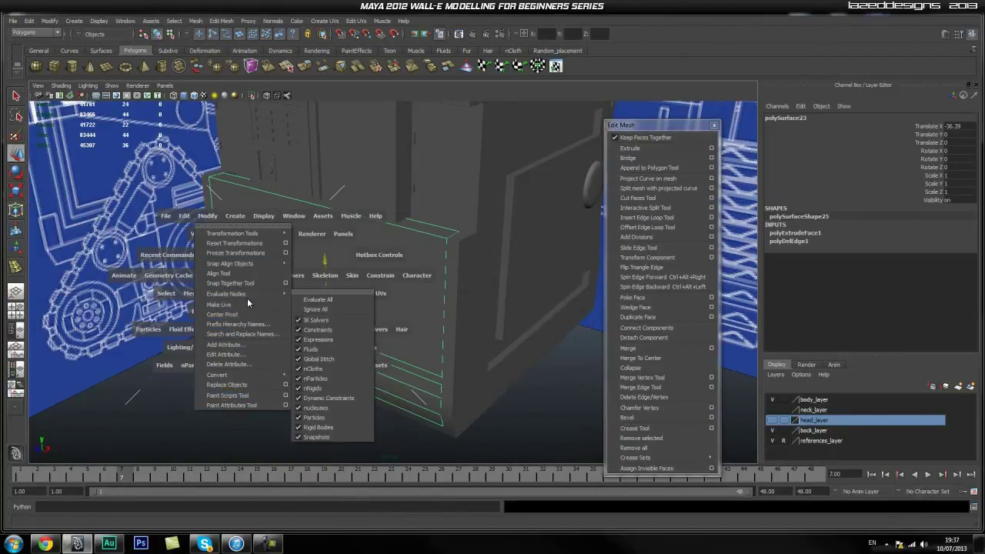
pyautogui.click(250, 254)
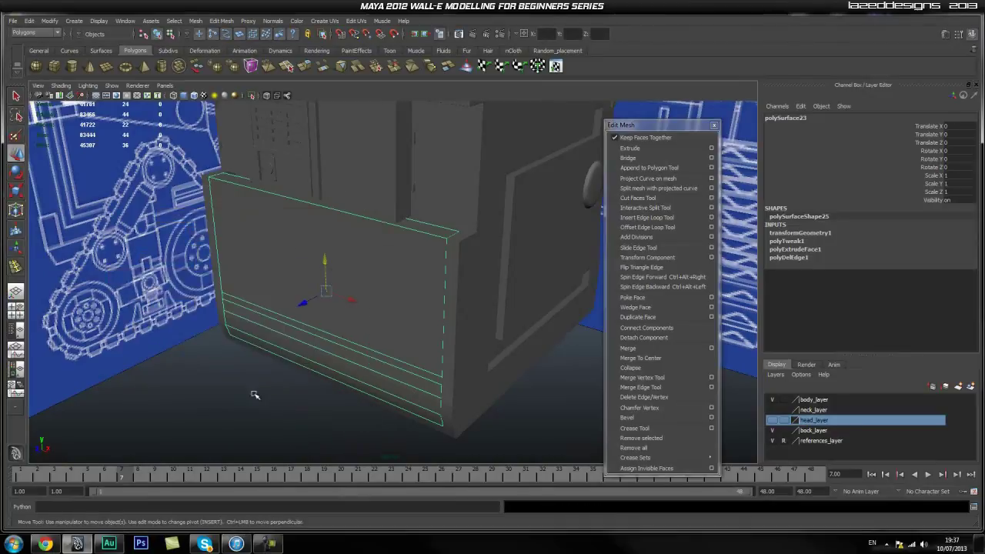
pyautogui.keyDown('alt'); pyautogui.moveTo(385, 304); pyautogui.dragTo(249, 327, button='right'); pyautogui.keyUp('alt')
pyautogui.keyDown('alt'); pyautogui.moveTo(338, 319); pyautogui.dragTo(288, 334); pyautogui.keyUp('alt')
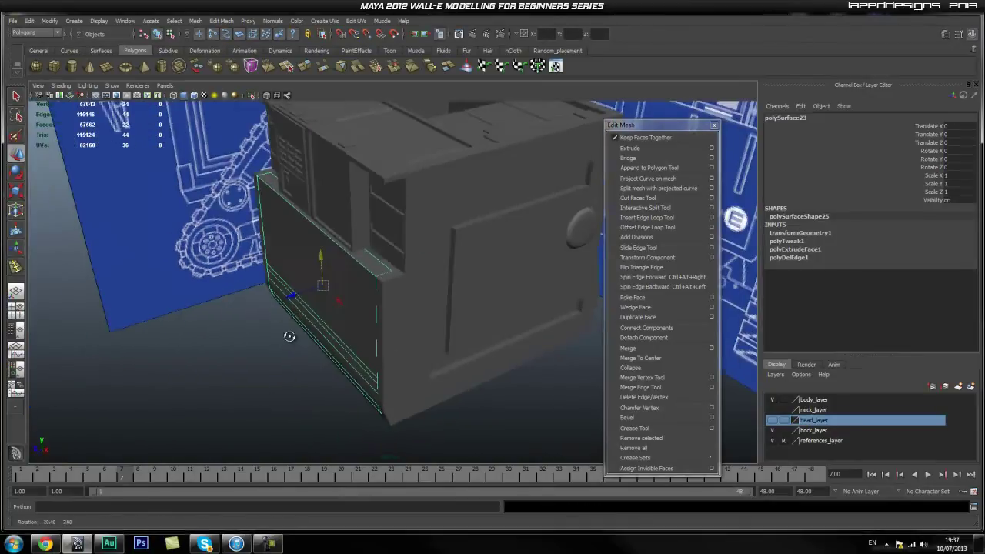
pyautogui.keyDown('alt'); pyautogui.moveTo(287, 334); pyautogui.dragTo(390, 343, button='right'); pyautogui.keyUp('alt')
pyautogui.keyDown('alt'); pyautogui.moveTo(389, 343); pyautogui.dragTo(338, 326); pyautogui.keyUp('alt')
pyautogui.moveTo(338, 325); pyautogui.dragTo(338, 300, button='right')
pyautogui.click(347, 308)
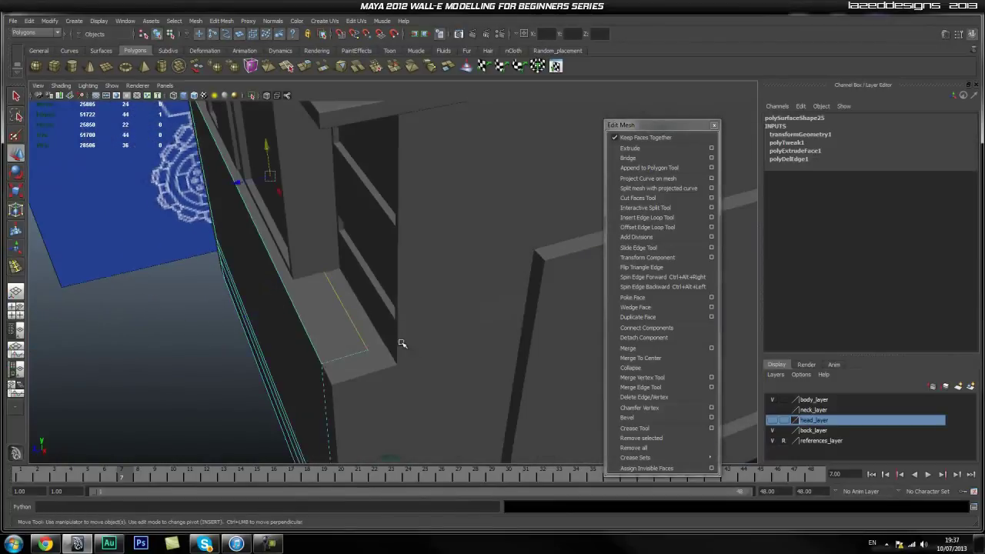
# - Return the front panel to object mode and pull it forward along Z, clear of the body
pyautogui.press('q')
pyautogui.moveTo(270, 306); pyautogui.dragTo(309, 291, button='right')
pyautogui.press('w')
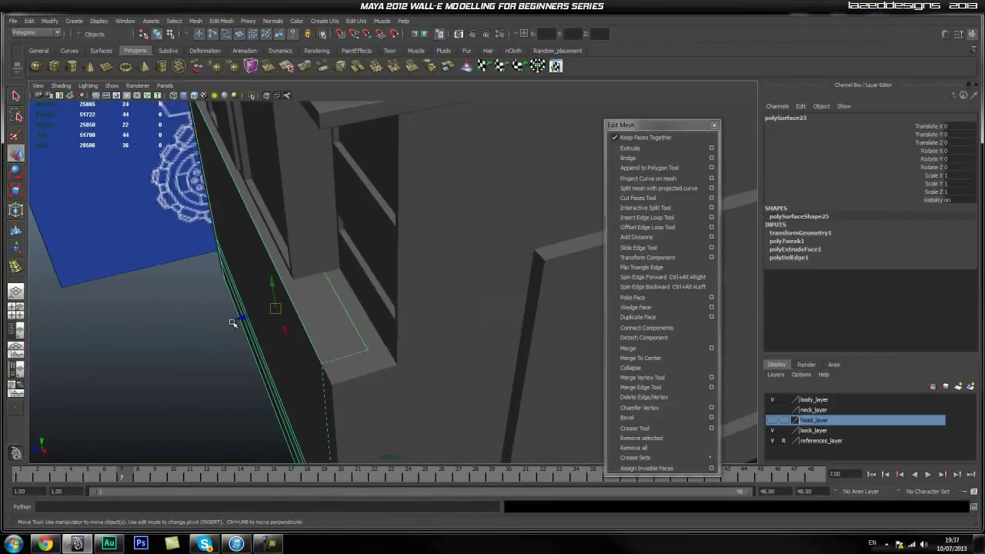
pyautogui.moveTo(241, 318); pyautogui.dragTo(112, 326)
# - Select the panel's large back face and its four lower strip faces, and shift them slightly toward the body
pyautogui.keyDown('alt'); pyautogui.moveTo(332, 317); pyautogui.dragTo(267, 304); pyautogui.keyUp('alt')
pyautogui.moveTo(194, 310); pyautogui.dragTo(196, 334, button='right')
pyautogui.click(229, 285)
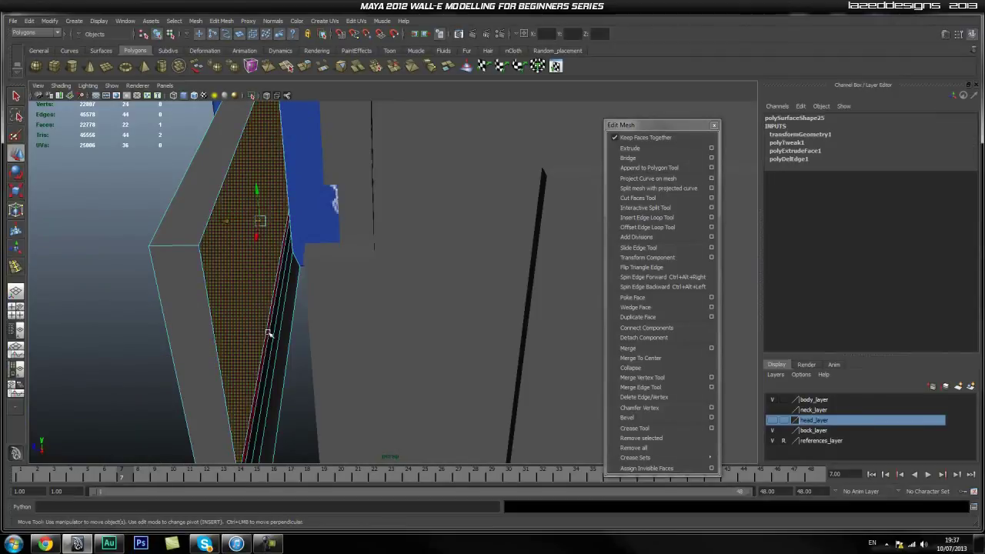
pyautogui.keyDown('shift'); pyautogui.click(268, 332); pyautogui.keyUp('shift')
pyautogui.keyDown('shift'); pyautogui.click(271, 334); pyautogui.keyUp('shift')
pyautogui.keyDown('shift'); pyautogui.click(275, 343); pyautogui.keyUp('shift')
pyautogui.keyDown('shift'); pyautogui.click(278, 331); pyautogui.keyUp('shift')
pyautogui.scroll(-5, 277, 329)
pyautogui.keyDown('alt'); pyautogui.moveTo(278, 331); pyautogui.dragTo(277, 303); pyautogui.keyUp('alt')
pyautogui.moveTo(293, 281); pyautogui.dragTo(296, 282)
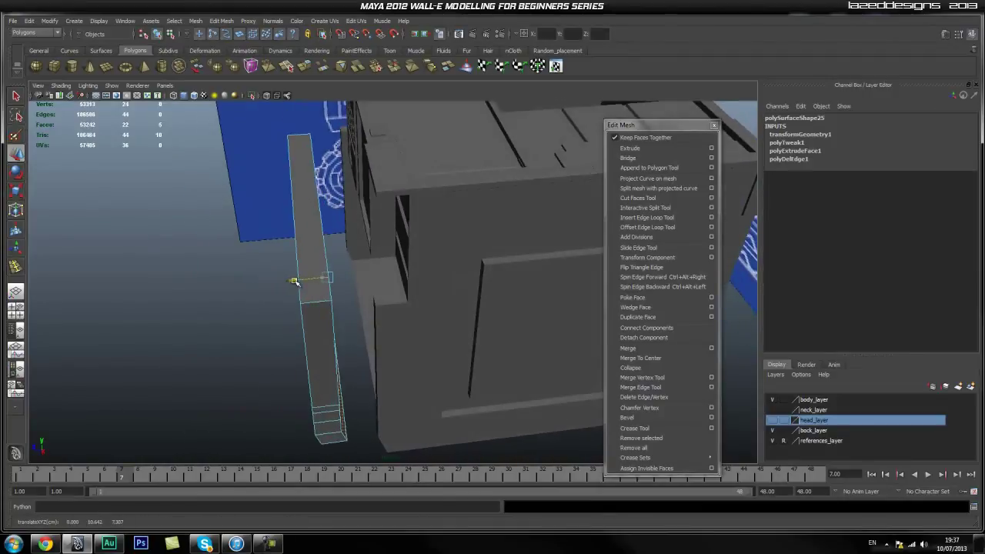
# - Return the panel to object mode, reset its Translate Z to 0 and check its fit against the body
pyautogui.press('q')
pyautogui.rightClick(316, 318)
pyautogui.moveTo(331, 298); pyautogui.dragTo(335, 297, button='right')
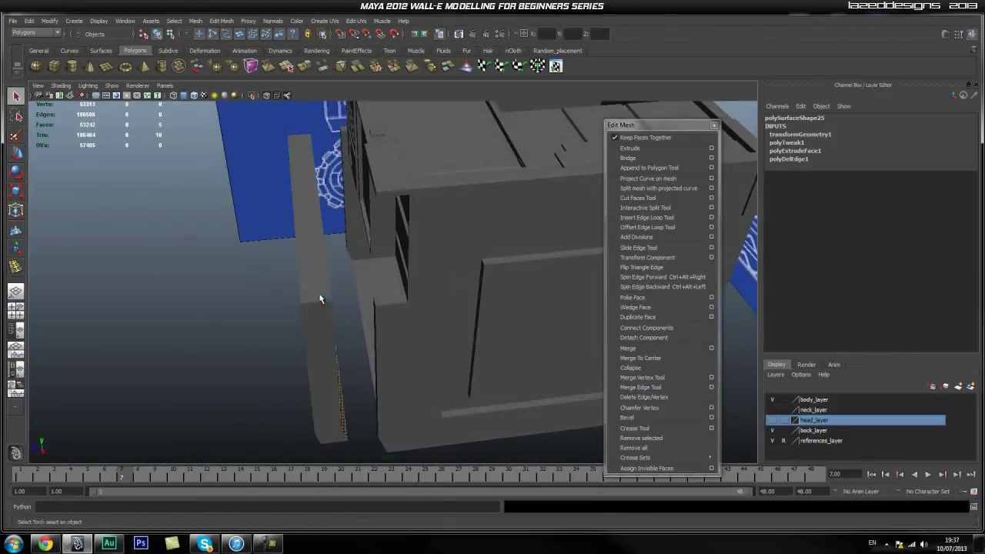
pyautogui.press('Return')
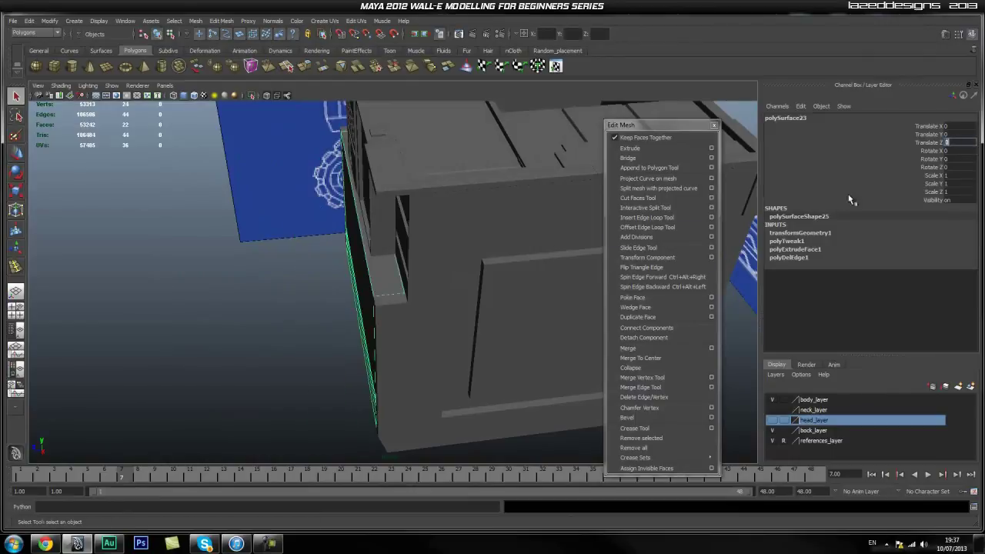
pyautogui.click(214, 321)
pyautogui.scroll(5, 217, 322)
pyautogui.keyDown('alt'); pyautogui.moveTo(217, 323); pyautogui.dragTo(273, 323); pyautogui.keyUp('alt')
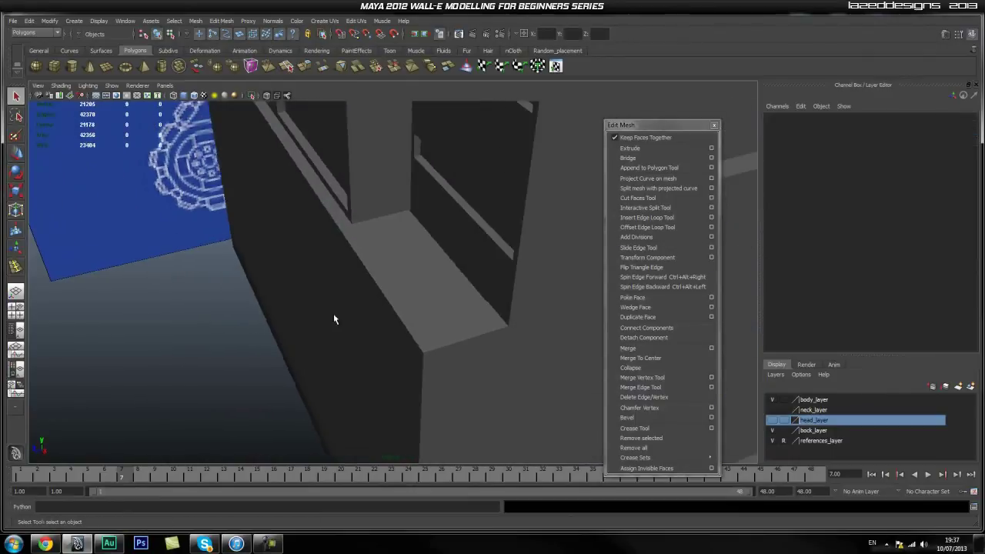
# - Reselect the panel and bring it forward clear of the body again
pyautogui.click(357, 304)
pyautogui.keyDown('alt'); pyautogui.moveTo(365, 302); pyautogui.dragTo(394, 297); pyautogui.keyUp('alt')
pyautogui.click(133, 371)
pyautogui.moveTo(237, 363)
pyautogui.keyDown('alt'); pyautogui.mouseDown(button='right')
pyautogui.moveTo(417, 340)
pyautogui.moveTo(339, 344)
pyautogui.moveTo(252, 369)
pyautogui.mouseUp(button='right'); pyautogui.keyUp('alt')
pyautogui.click(309, 346)
pyautogui.scroll(-5, 301, 343)
pyautogui.press('w')
pyautogui.hotkey('ctrl', 'z')
pyautogui.moveTo(353, 295); pyautogui.dragTo(284, 298, button='right')
pyautogui.keyDown('alt'); pyautogui.moveTo(290, 282); pyautogui.dragTo(303, 314); pyautogui.keyUp('alt')
# - Select the panel's five back faces again and thicken the panel slightly further toward the body
pyautogui.moveTo(187, 293); pyautogui.dragTo(185, 291, button='right')
pyautogui.click(185, 291)
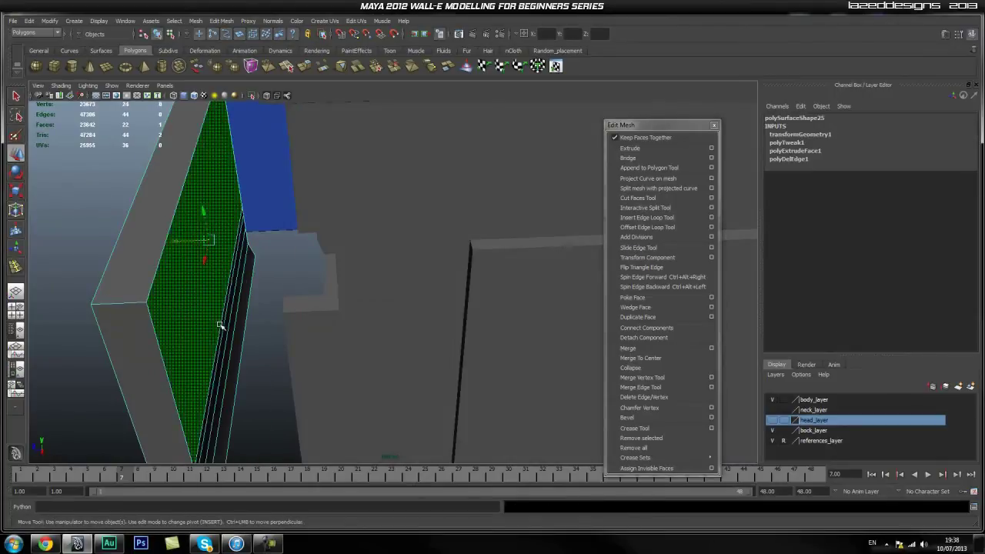
pyautogui.keyDown('shift'); pyautogui.click(232, 330); pyautogui.keyUp('shift')
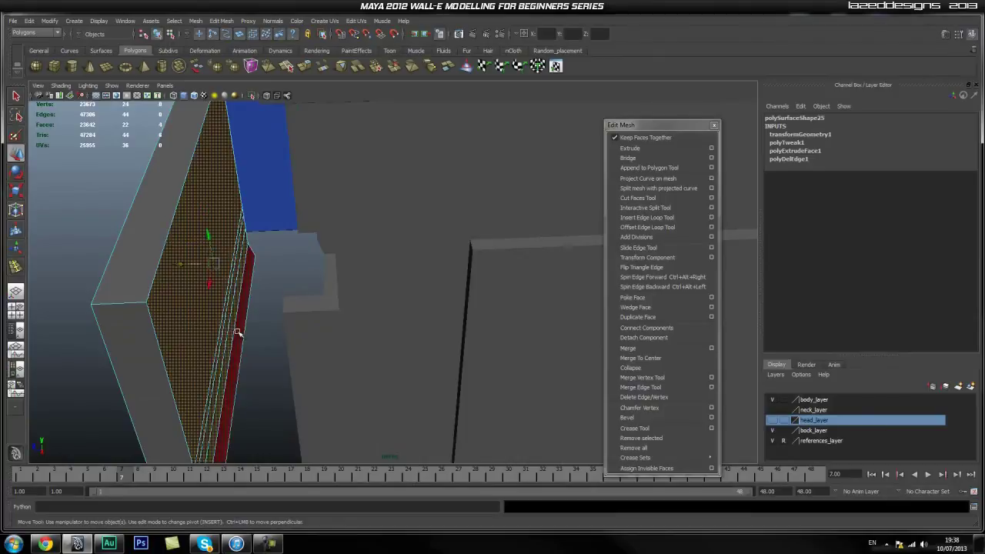
pyautogui.keyDown('shift'); pyautogui.click(239, 330); pyautogui.keyUp('shift')
pyautogui.moveTo(190, 276); pyautogui.dragTo(197, 276, button='middle')
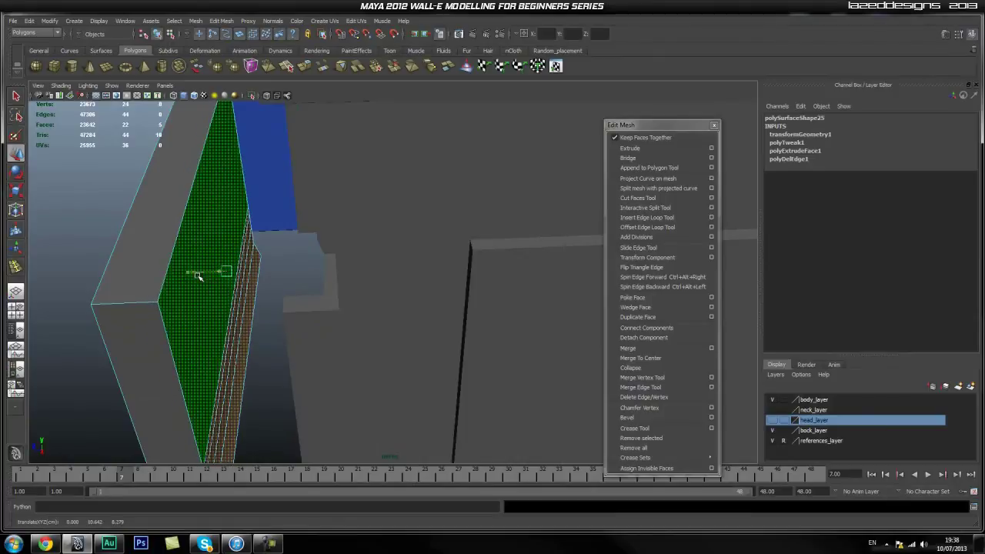
pyautogui.moveTo(198, 276); pyautogui.dragTo(196, 275)
# - Switch the thickened panel back to object mode and set its Translate Z to 0
pyautogui.click(75, 235)
pyautogui.press('q')
pyautogui.moveTo(169, 257); pyautogui.dragTo(218, 241, button='right')
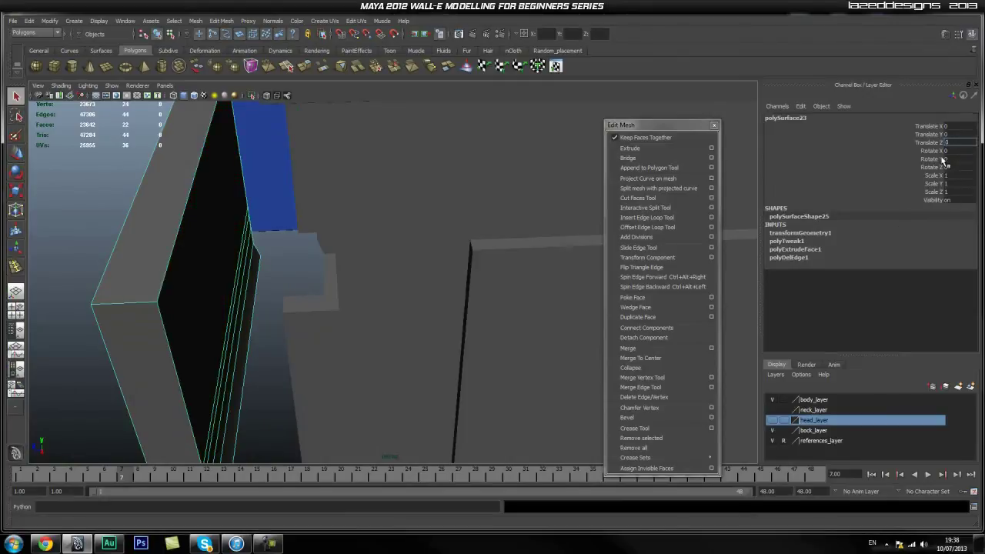
pyautogui.click(163, 316)
pyautogui.keyDown('alt'); pyautogui.moveTo(164, 315); pyautogui.dragTo(279, 339); pyautogui.keyUp('alt')
# - Insert a vertical edge loop down the middle of the panel, placing it in the front view
pyautogui.click(352, 293)
pyautogui.keyDown('alt'); pyautogui.moveTo(318, 316); pyautogui.dragTo(401, 319, button='right'); pyautogui.keyUp('alt')
pyautogui.moveTo(400, 318)
pyautogui.keyDown('alt'); pyautogui.mouseDown()
pyautogui.moveTo(373, 325)
pyautogui.moveTo(385, 288)
pyautogui.moveTo(389, 325)
pyautogui.moveTo(400, 332)
pyautogui.mouseUp(); pyautogui.keyUp('alt')
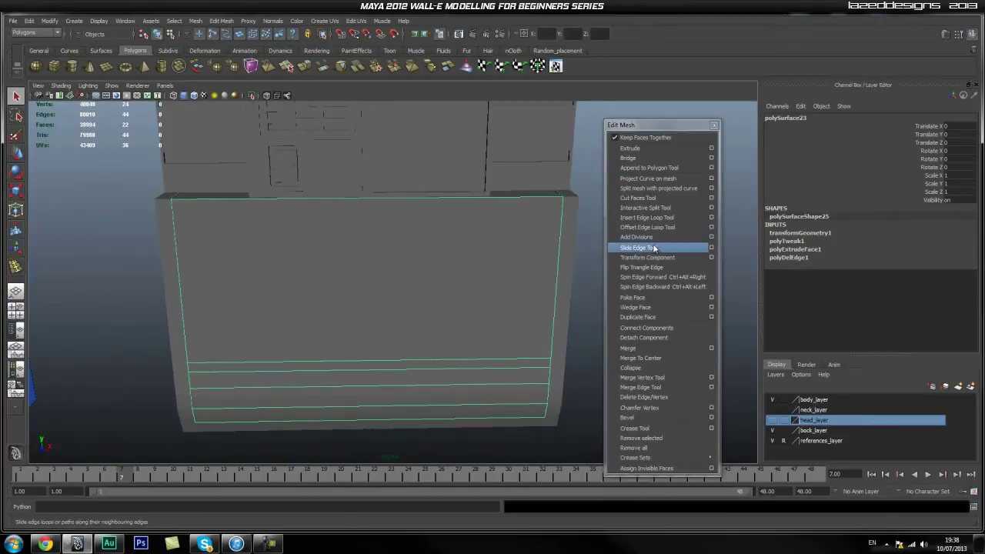
pyautogui.click(664, 219)
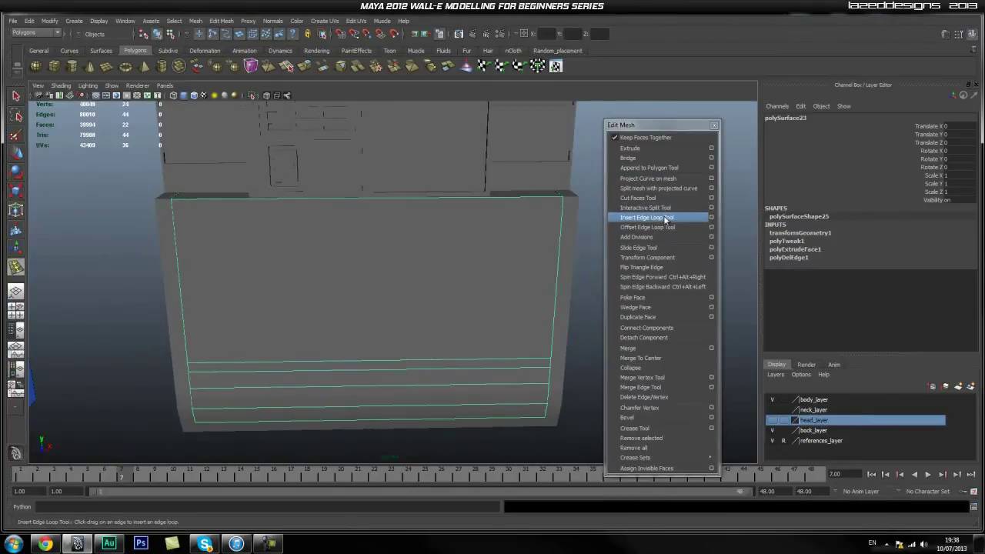
pyautogui.keyDown('alt'); pyautogui.moveTo(370, 203); pyautogui.dragTo(376, 280); pyautogui.keyUp('alt')
pyautogui.press('space')
pyautogui.scroll(10, 370, 310)
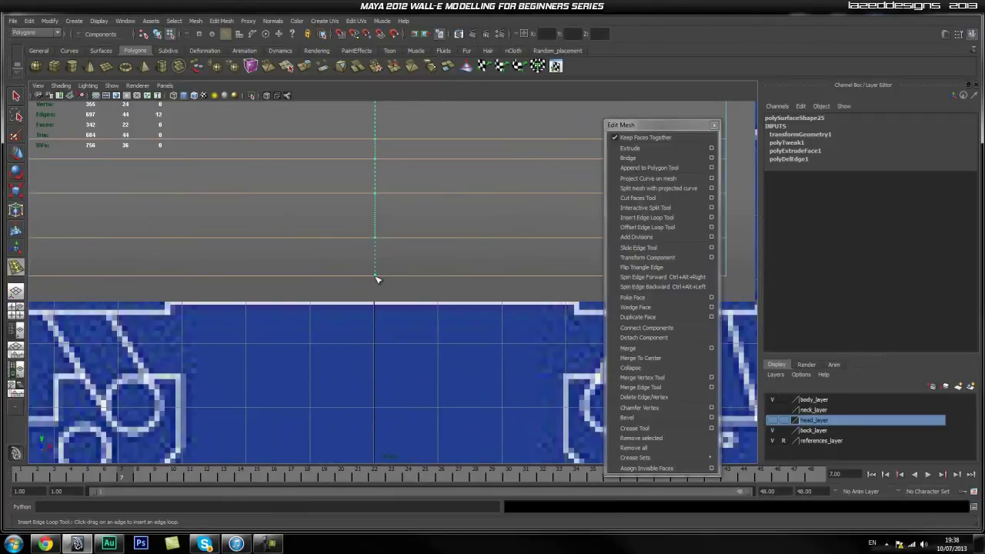
pyautogui.moveTo(376, 279); pyautogui.dragTo(377, 279)
# - Snap the new vertical edge loop to the grid's centre line in the front view
pyautogui.keyDown('alt'); pyautogui.moveTo(409, 201); pyautogui.dragTo(395, 240, button='middle'); pyautogui.keyUp('alt')
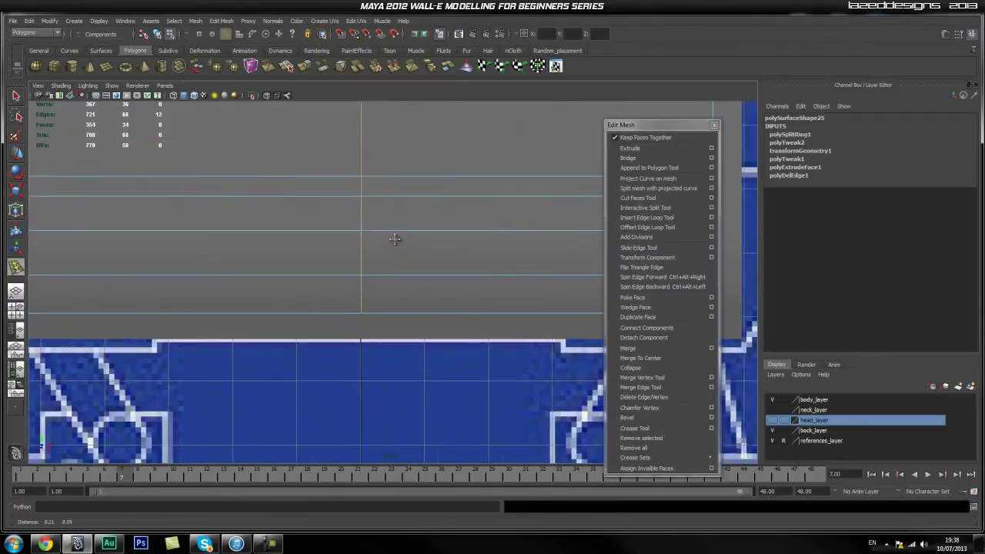
pyautogui.press('w')
pyautogui.scroll(-3, 385, 224)
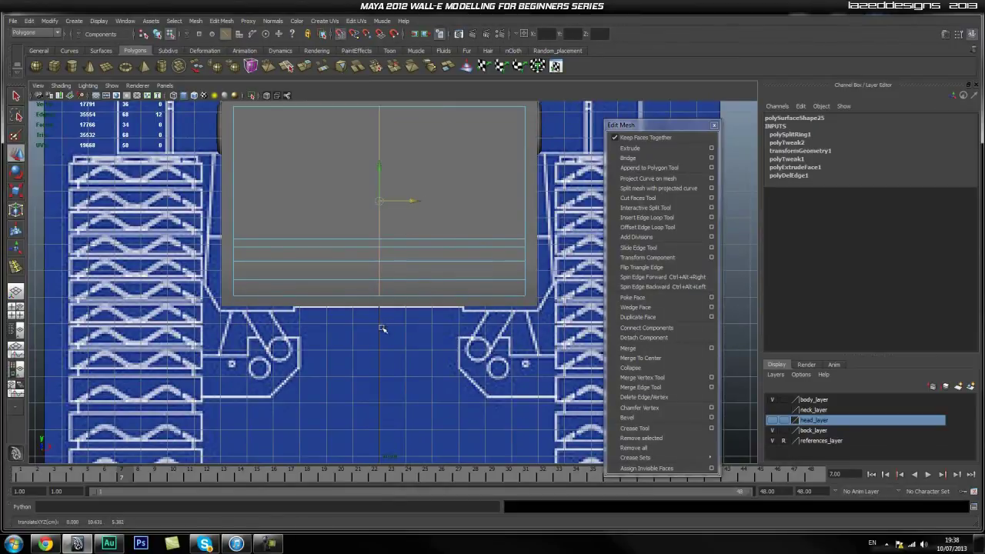
pyautogui.keyDown('alt'); pyautogui.moveTo(237, 287); pyautogui.dragTo(405, 307, button='right'); pyautogui.keyUp('alt')
pyautogui.keyDown('alt'); pyautogui.moveTo(404, 308); pyautogui.dragTo(405, 362, button='middle'); pyautogui.keyUp('alt')
# - Return to the perspective view and select the whole panel in object mode
pyautogui.press('q')
pyautogui.press('space')
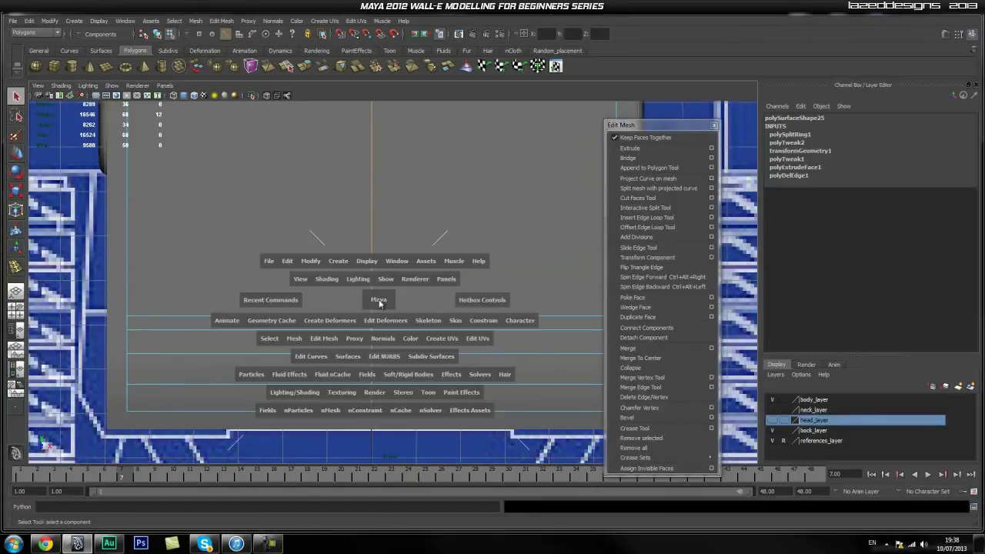
pyautogui.moveTo(378, 300); pyautogui.dragTo(379, 275)
pyautogui.keyDown('alt'); pyautogui.moveTo(413, 304); pyautogui.dragTo(336, 266); pyautogui.keyUp('alt')
pyautogui.moveTo(370, 246); pyautogui.dragTo(395, 226, button='right')
pyautogui.click(291, 238)
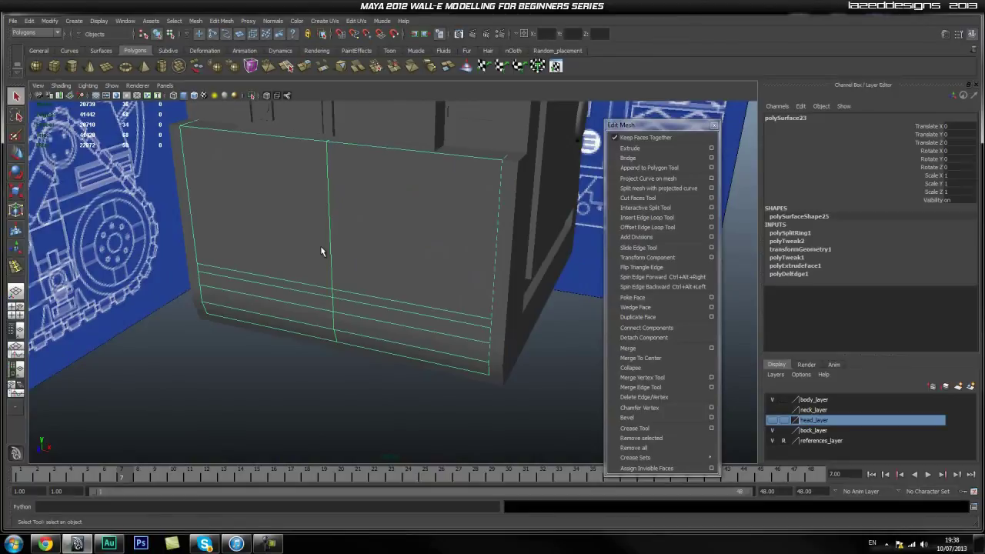
# - Move the panel's pivot to the bottom end of its central edge loop
pyautogui.press('w')
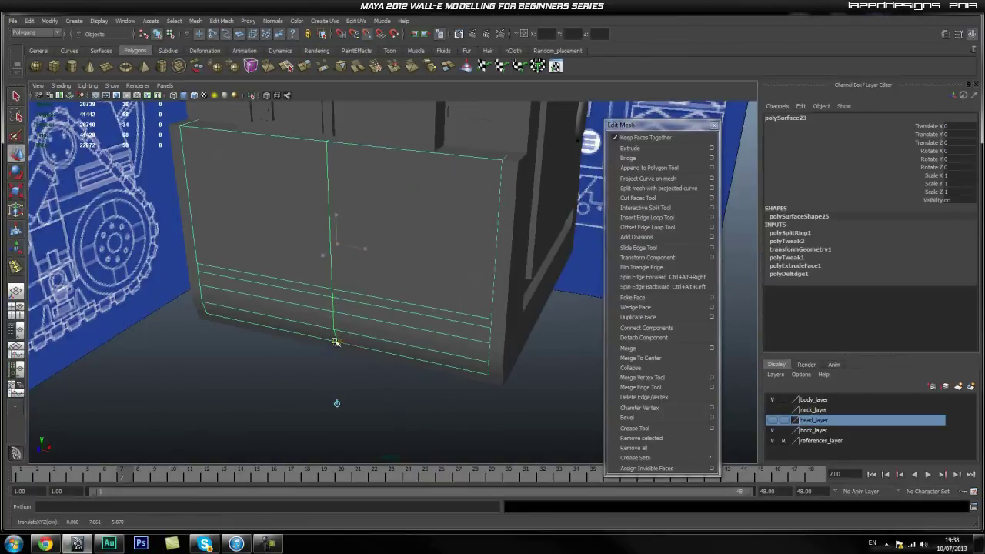
pyautogui.press('w')
pyautogui.press('q')
pyautogui.click(365, 301)
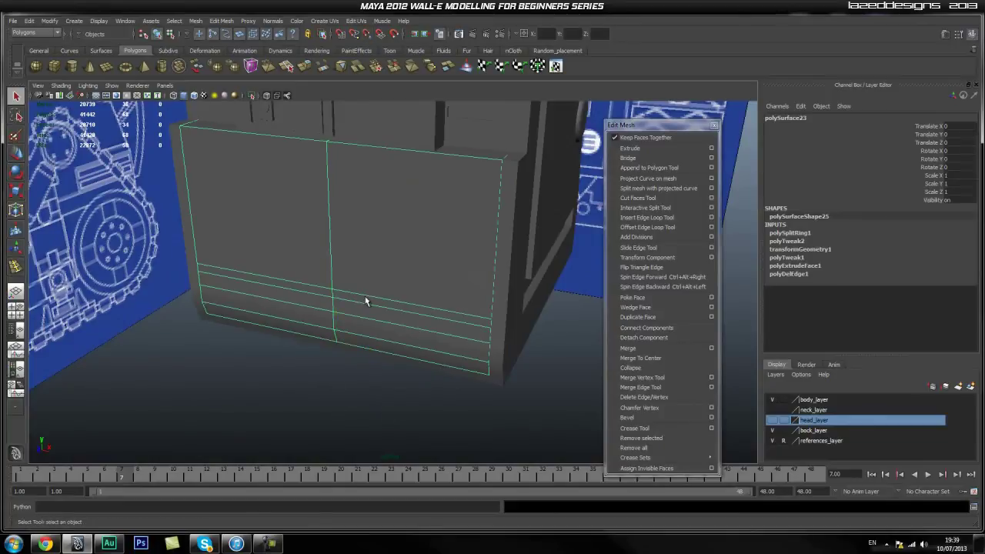
# - Test the panel's hinge by swinging it back and forth about X, ending at about -9.5 degrees
pyautogui.press('e')
pyautogui.click(929, 151)
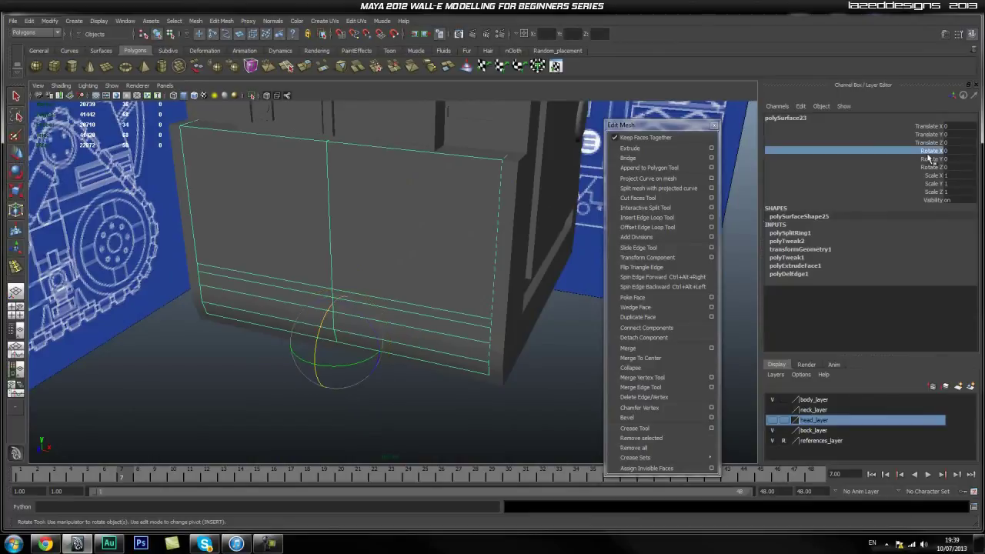
pyautogui.moveTo(514, 348); pyautogui.dragTo(685, 304, button='middle')
pyautogui.keyDown('alt'); pyautogui.moveTo(543, 297); pyautogui.dragTo(434, 296); pyautogui.keyUp('alt')
pyautogui.keyDown('alt'); pyautogui.moveTo(434, 297); pyautogui.dragTo(340, 286, button='right'); pyautogui.keyUp('alt')
pyautogui.keyDown('alt'); pyautogui.moveTo(341, 286); pyautogui.dragTo(337, 244, button='middle'); pyautogui.keyUp('alt')
pyautogui.keyDown('alt'); pyautogui.moveTo(339, 303); pyautogui.dragTo(382, 305); pyautogui.keyUp('alt')
pyautogui.moveTo(383, 306); pyautogui.dragTo(471, 302, button='middle')
pyautogui.keyDown('alt'); pyautogui.moveTo(471, 301); pyautogui.dragTo(507, 338); pyautogui.keyUp('alt')
pyautogui.moveTo(508, 338); pyautogui.dragTo(374, 340, button='middle')
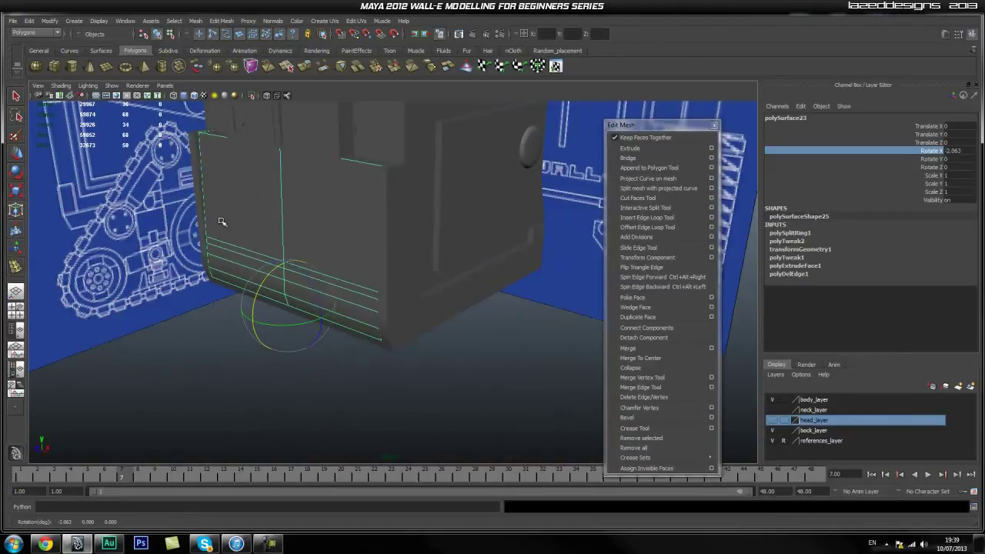
pyautogui.moveTo(482, 347); pyautogui.dragTo(473, 342, button='middle')
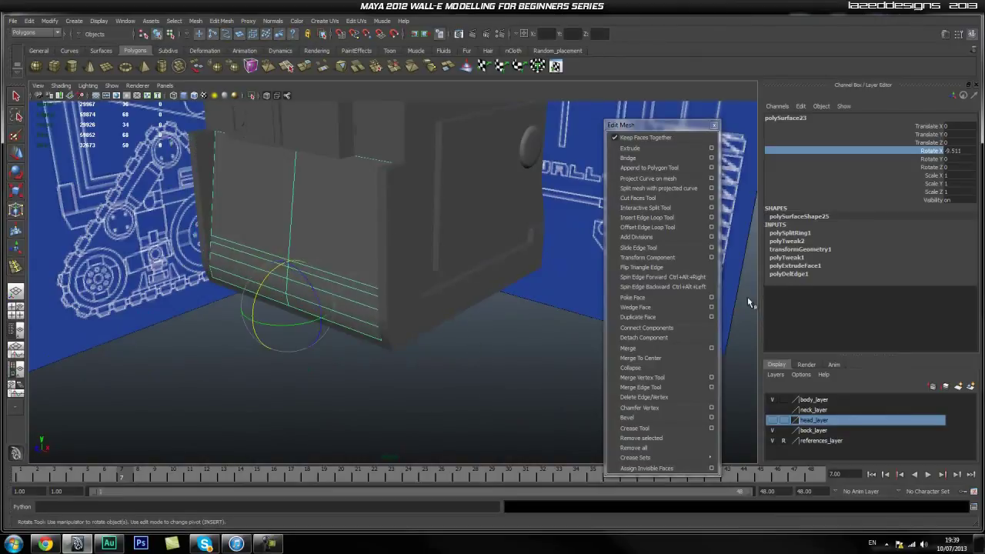
# - Reset the panel's Rotate X to 0 and deselect it
pyautogui.click(956, 150)
pyautogui.press('Return')
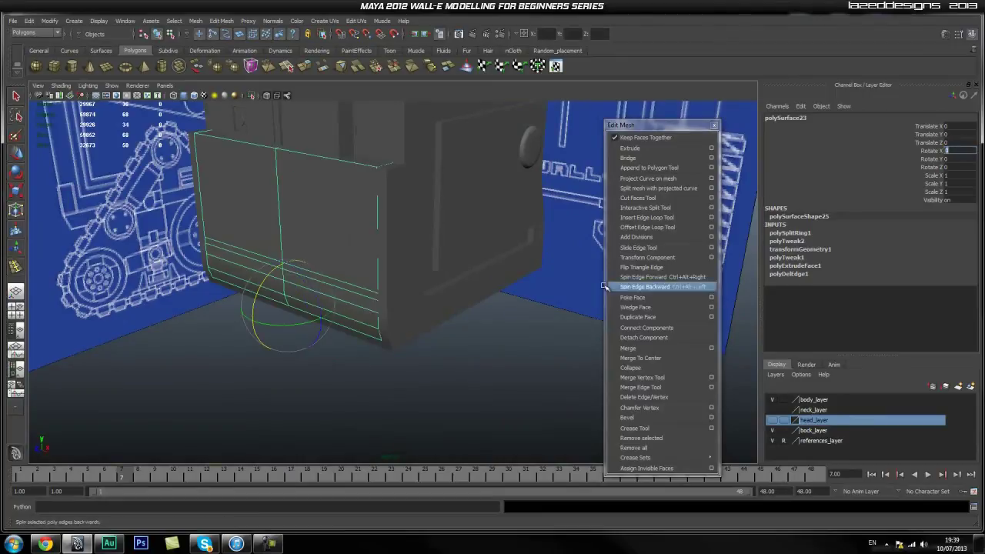
pyautogui.click(435, 366)
pyautogui.scroll(-3, 377, 270)
pyautogui.keyDown('alt'); pyautogui.moveTo(376, 270); pyautogui.dragTo(398, 330); pyautogui.keyUp('alt')
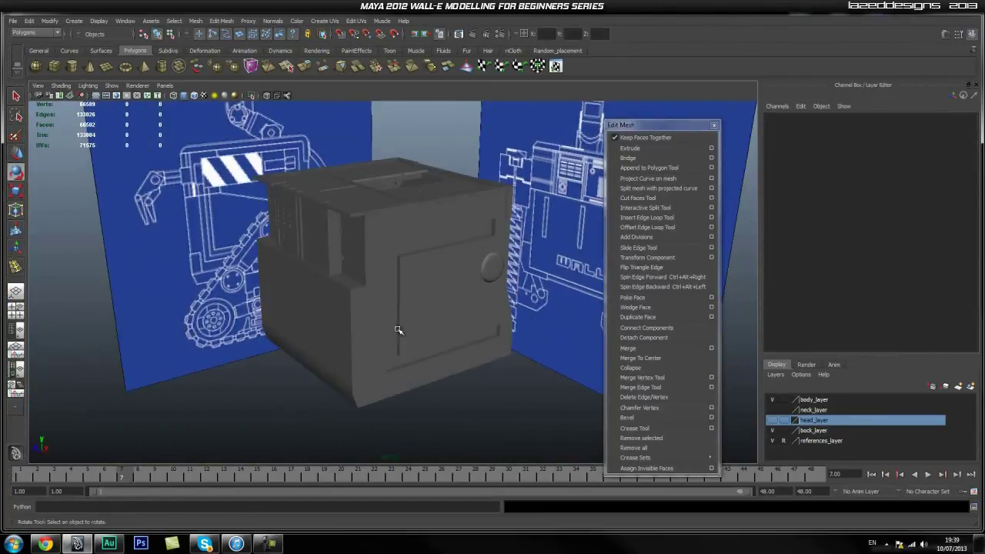
# - Examine how the closed front panel sits in the body from several angles
pyautogui.press('q')
pyautogui.rightClick(329, 327)
pyautogui.click(317, 330)
pyautogui.click(488, 415)
pyautogui.scroll(2, 216, 366)
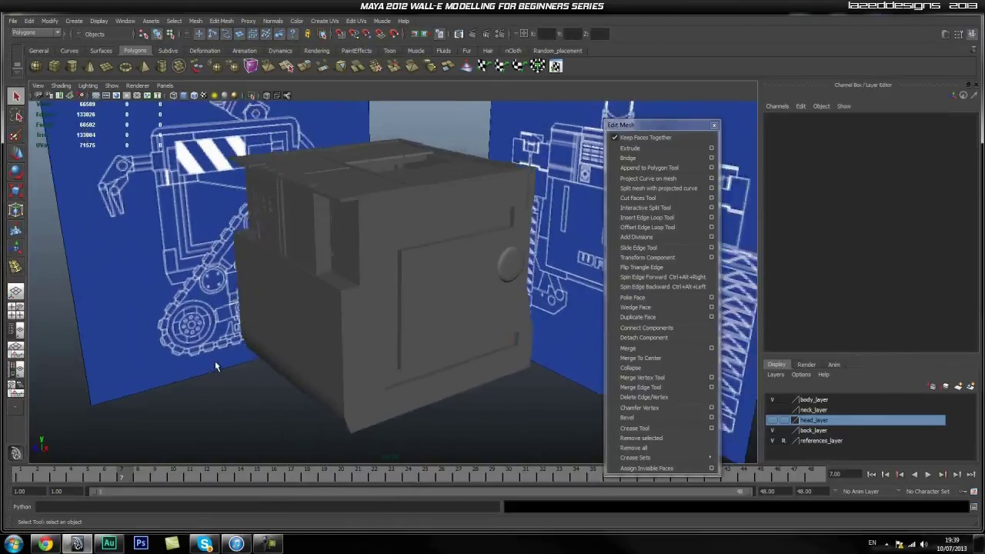
pyautogui.keyDown('alt'); pyautogui.moveTo(216, 367); pyautogui.dragTo(257, 365); pyautogui.keyUp('alt')
pyautogui.click(332, 330)
pyautogui.keyDown('alt'); pyautogui.moveTo(332, 330); pyautogui.dragTo(412, 314); pyautogui.keyUp('alt')
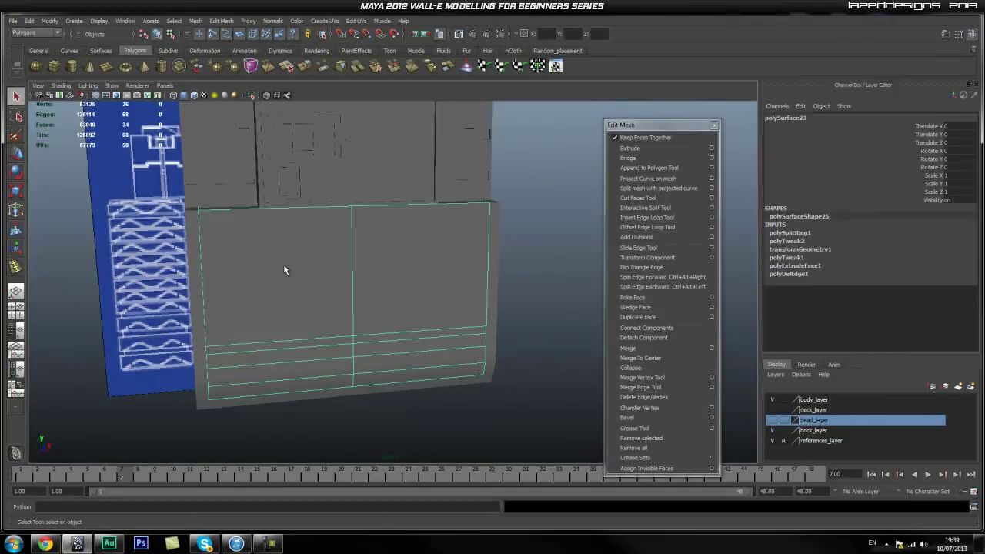
pyautogui.keyDown('alt'); pyautogui.moveTo(288, 277); pyautogui.dragTo(269, 241); pyautogui.keyUp('alt')
pyautogui.keyDown('alt'); pyautogui.moveTo(334, 203); pyautogui.dragTo(429, 282); pyautogui.keyUp('alt')
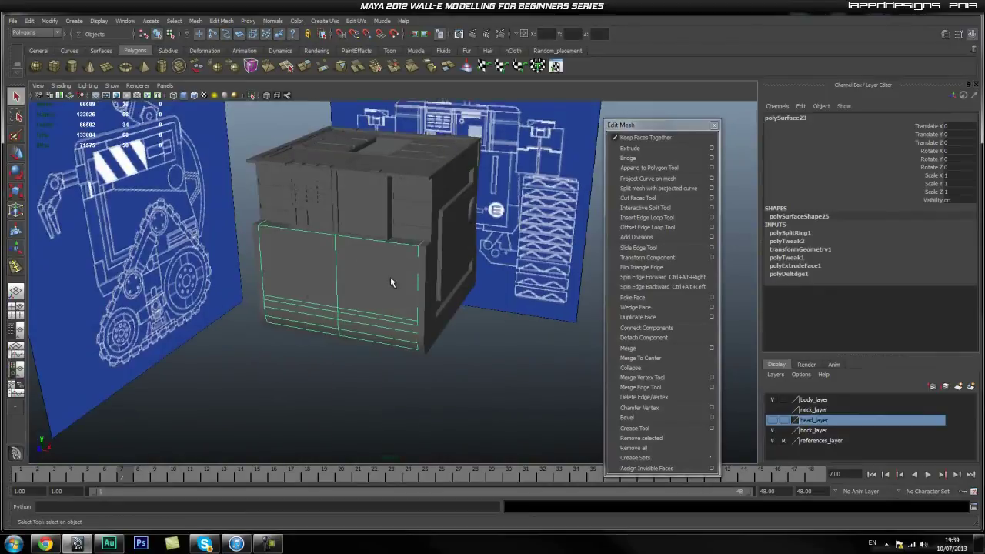
pyautogui.keyDown('alt'); pyautogui.moveTo(493, 316); pyautogui.dragTo(407, 309); pyautogui.keyUp('alt')
# - Select the lower body shell and inspect its edges around the front panel
pyautogui.click(460, 320)
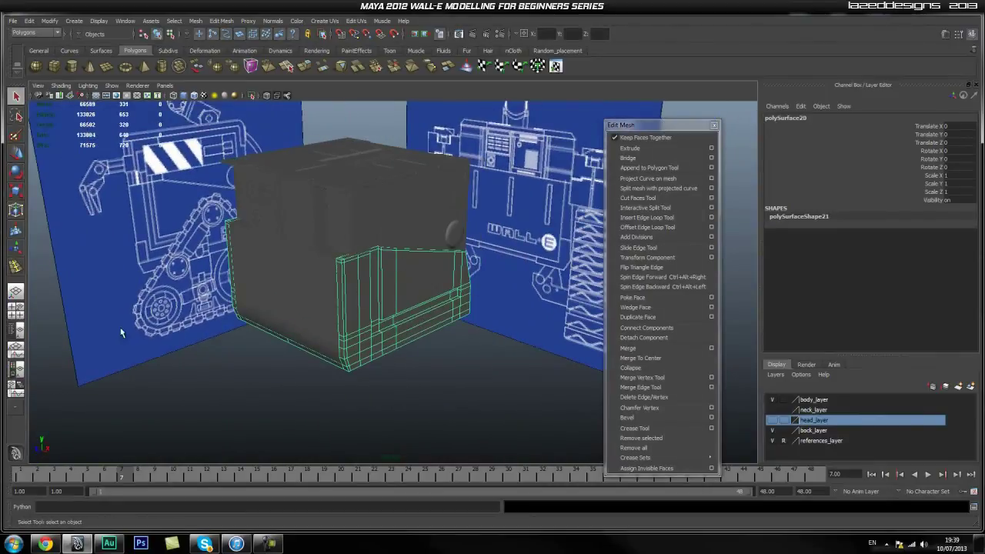
pyautogui.keyDown('alt'); pyautogui.moveTo(120, 333); pyautogui.dragTo(299, 334, button='right'); pyautogui.keyUp('alt')
pyautogui.keyDown('alt'); pyautogui.moveTo(294, 296); pyautogui.dragTo(282, 235, button='middle'); pyautogui.keyUp('alt')
pyautogui.keyDown('alt'); pyautogui.moveTo(296, 351); pyautogui.dragTo(369, 301); pyautogui.keyUp('alt')
pyautogui.keyDown('alt'); pyautogui.moveTo(369, 300); pyautogui.dragTo(279, 282, button='right'); pyautogui.keyUp('alt')
pyautogui.keyDown('alt'); pyautogui.moveTo(278, 280); pyautogui.dragTo(310, 330, button='middle'); pyautogui.keyUp('alt')
pyautogui.keyDown('alt'); pyautogui.moveTo(310, 330); pyautogui.dragTo(240, 334); pyautogui.keyUp('alt')
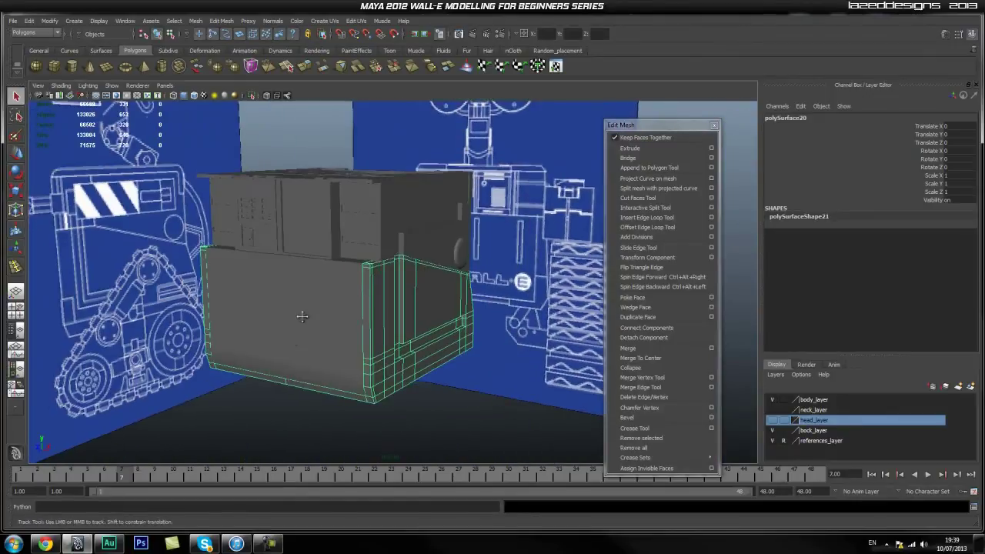
pyautogui.keyDown('alt'); pyautogui.moveTo(301, 316); pyautogui.dragTo(297, 339, button='middle'); pyautogui.keyUp('alt')
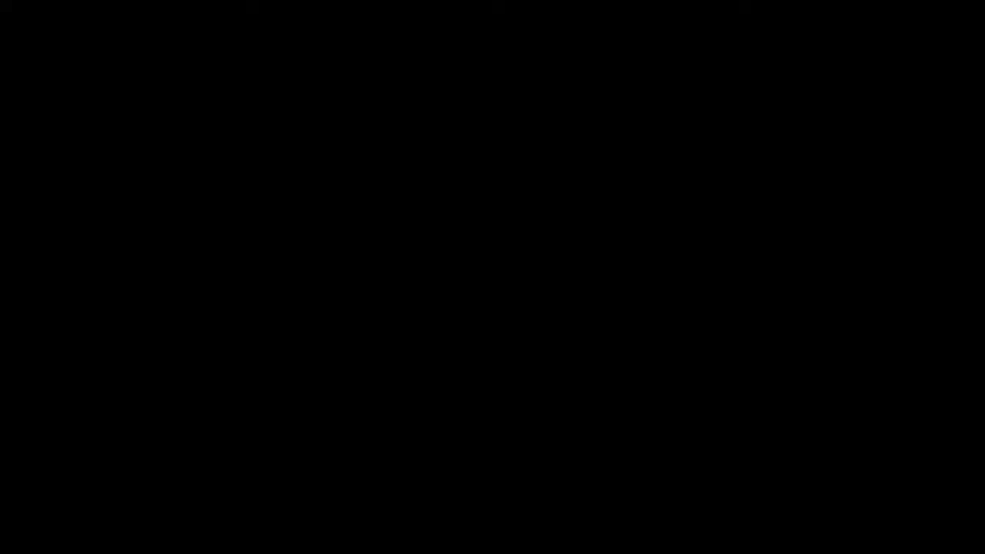